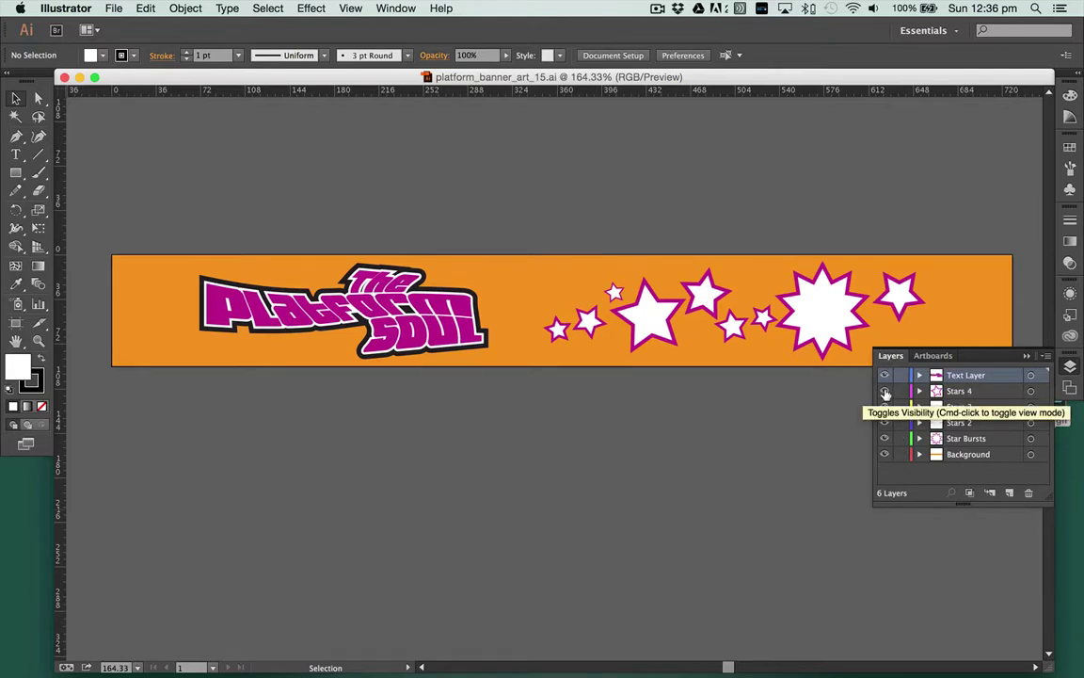
- Hide and reshow the Text Layer to check which banner artwork it holds
mouse_move(884, 374)
mouse_down()
mouse_move(890, 444)
mouse_move(884, 395)
mouse_up()
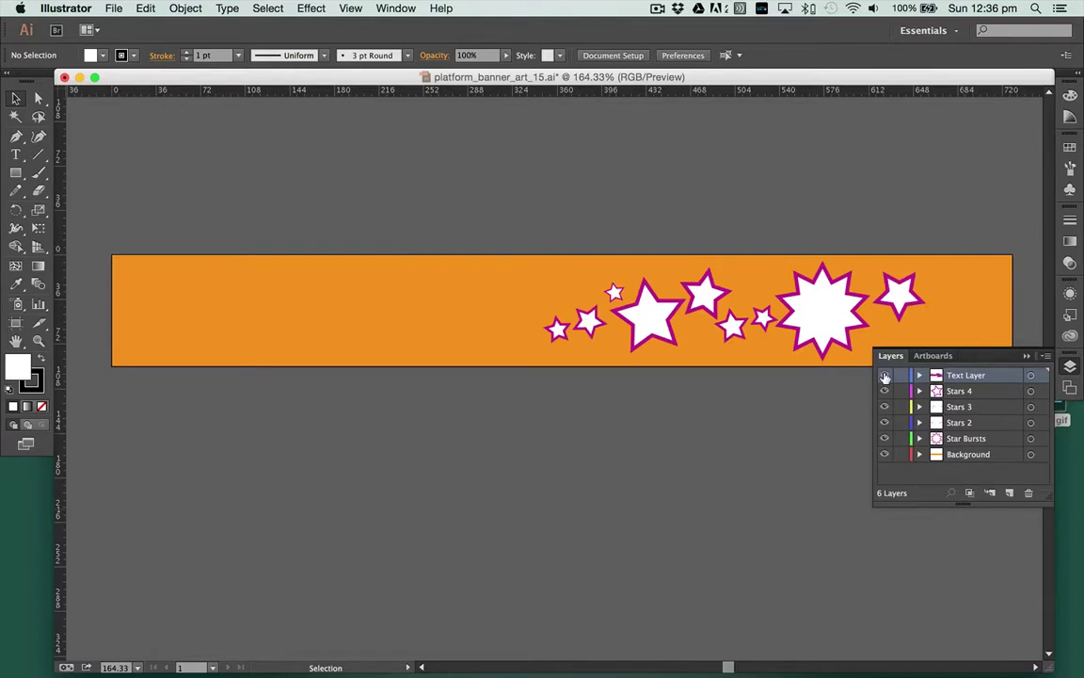
click(883, 374)
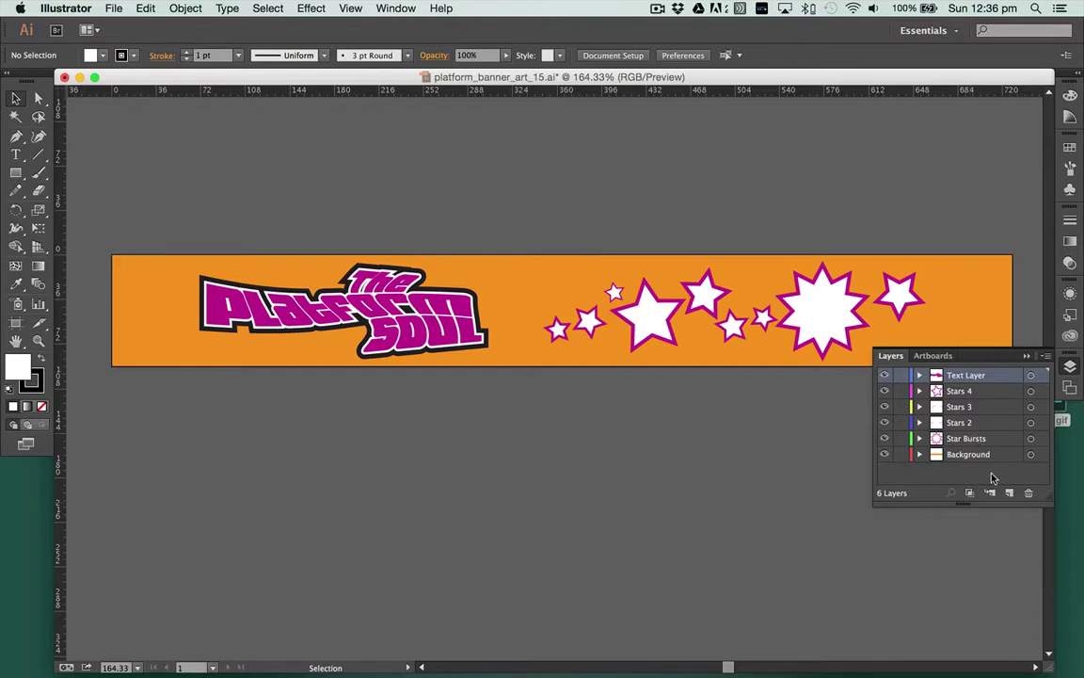
click(1026, 357)
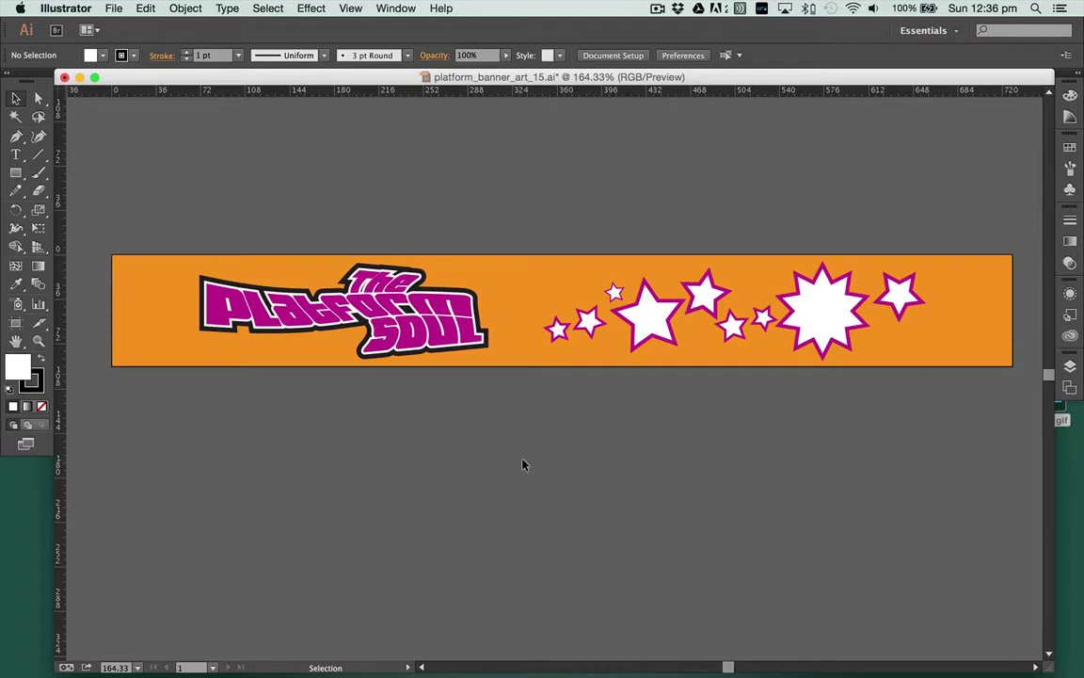
- Export the banner in Photoshop (psd) format with the file name platform_banner_art_1start.psd
click(113, 7)
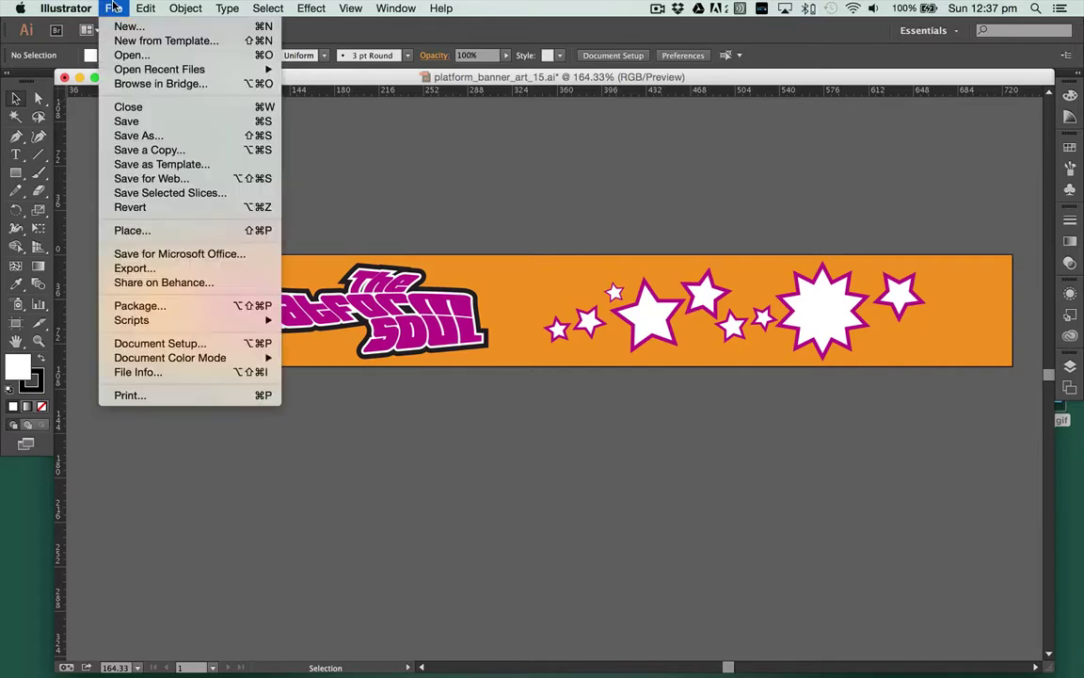
click(132, 268)
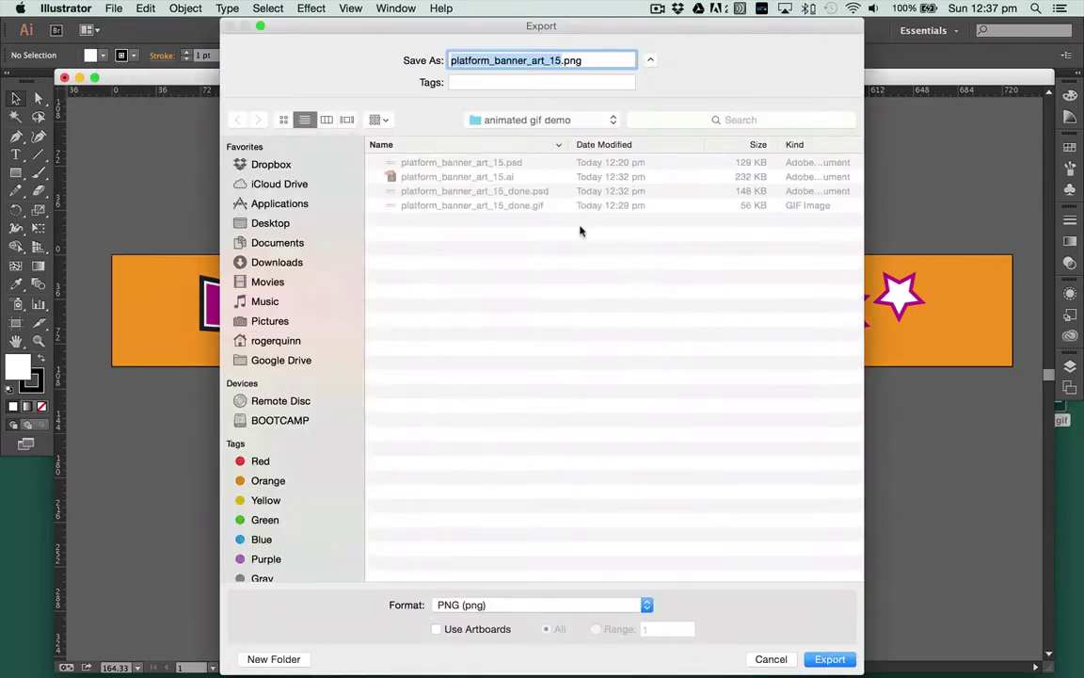
click(544, 605)
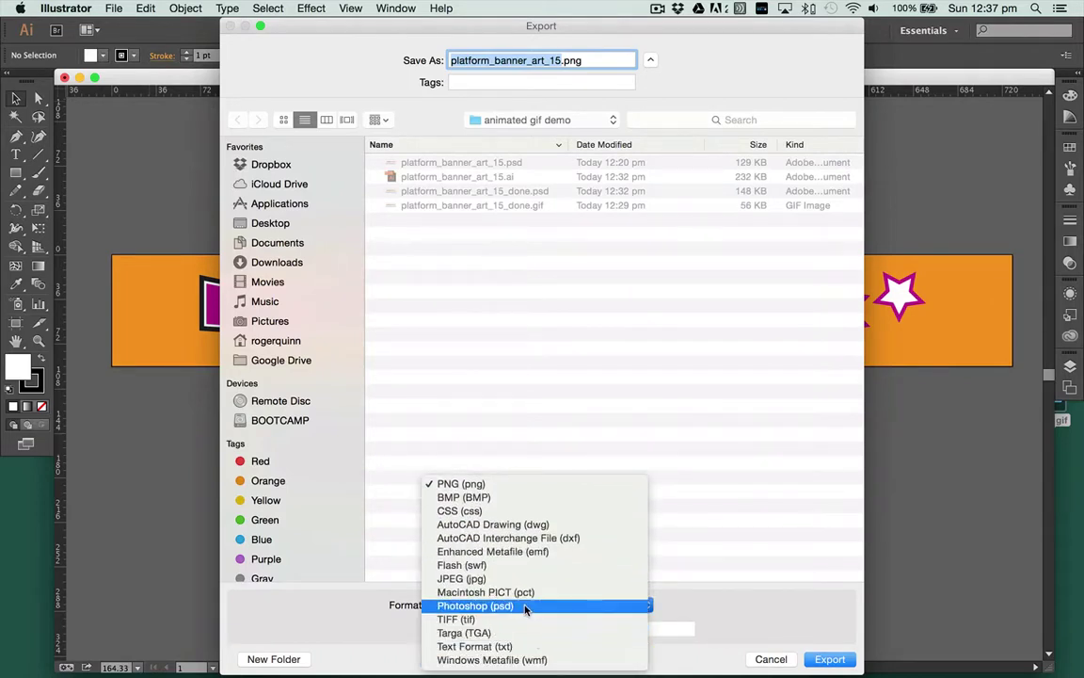
click(526, 608)
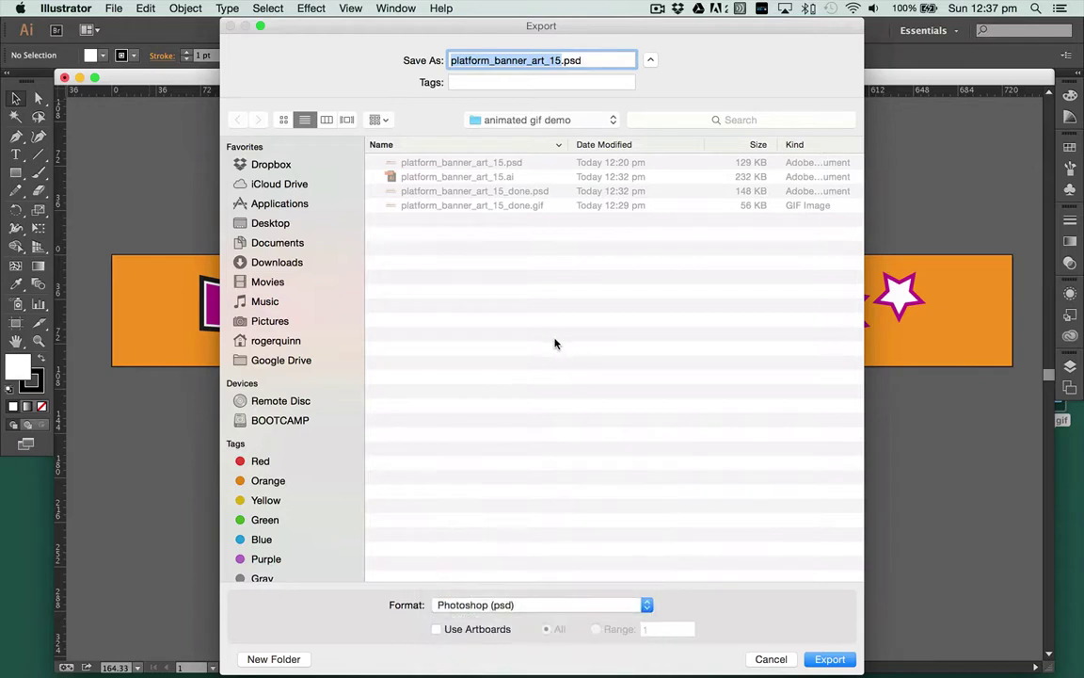
click(556, 60)
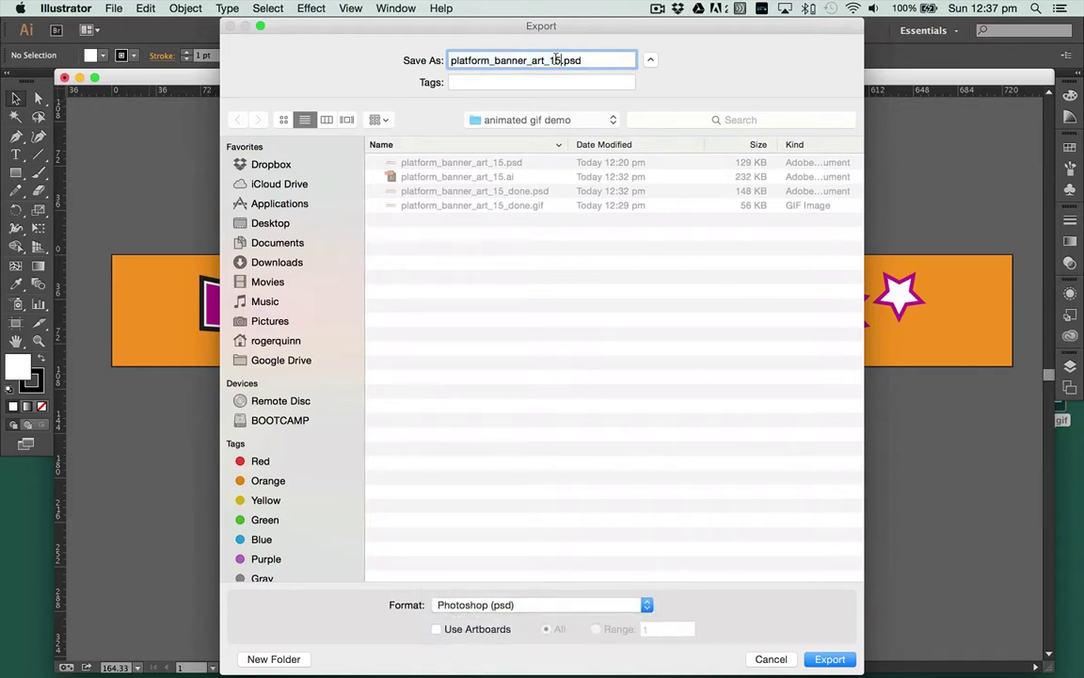
key(BackSpace)
text(start)
click(827, 660)
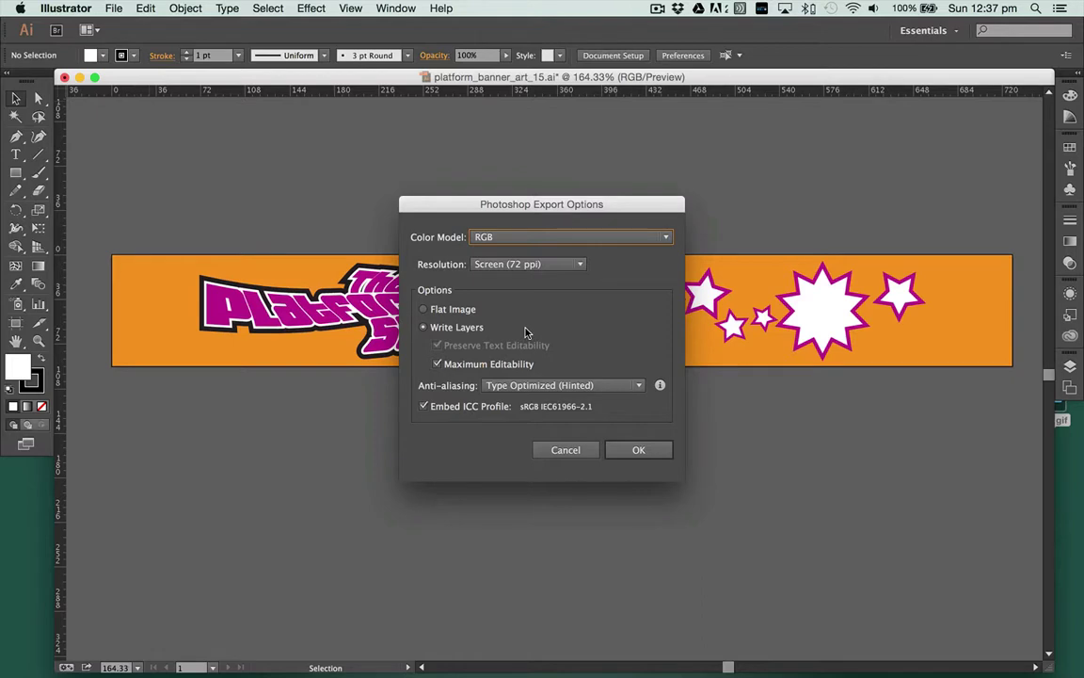
- Complete the Photoshop export at Screen (72 ppi) resolution and close the Illustrator document without saving its changes
click(580, 264)
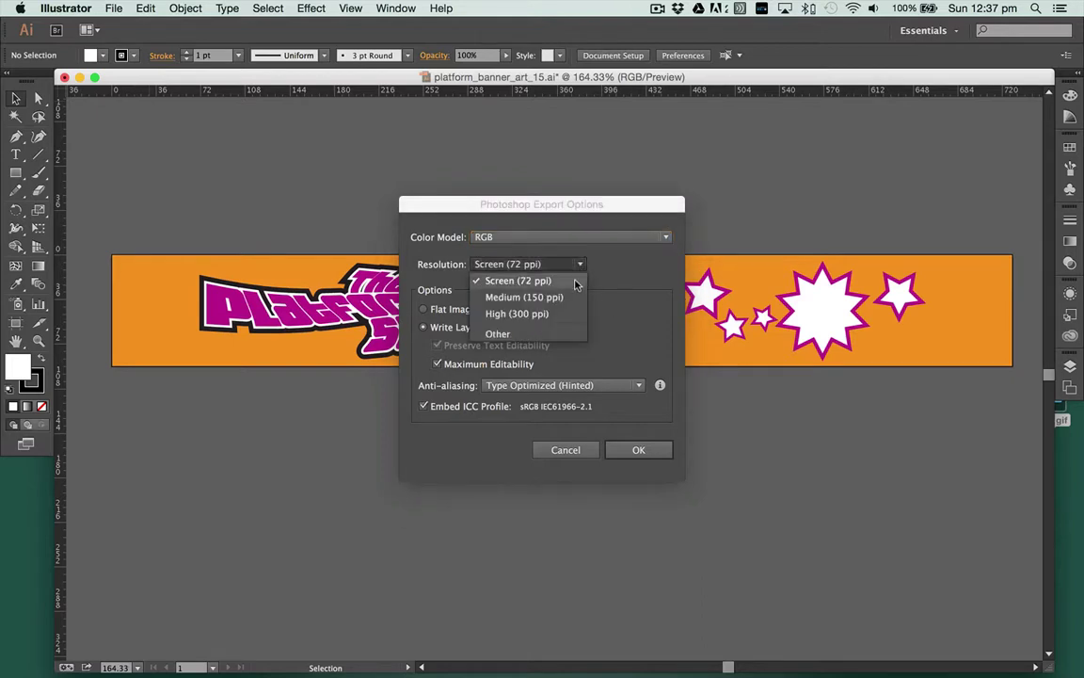
click(524, 297)
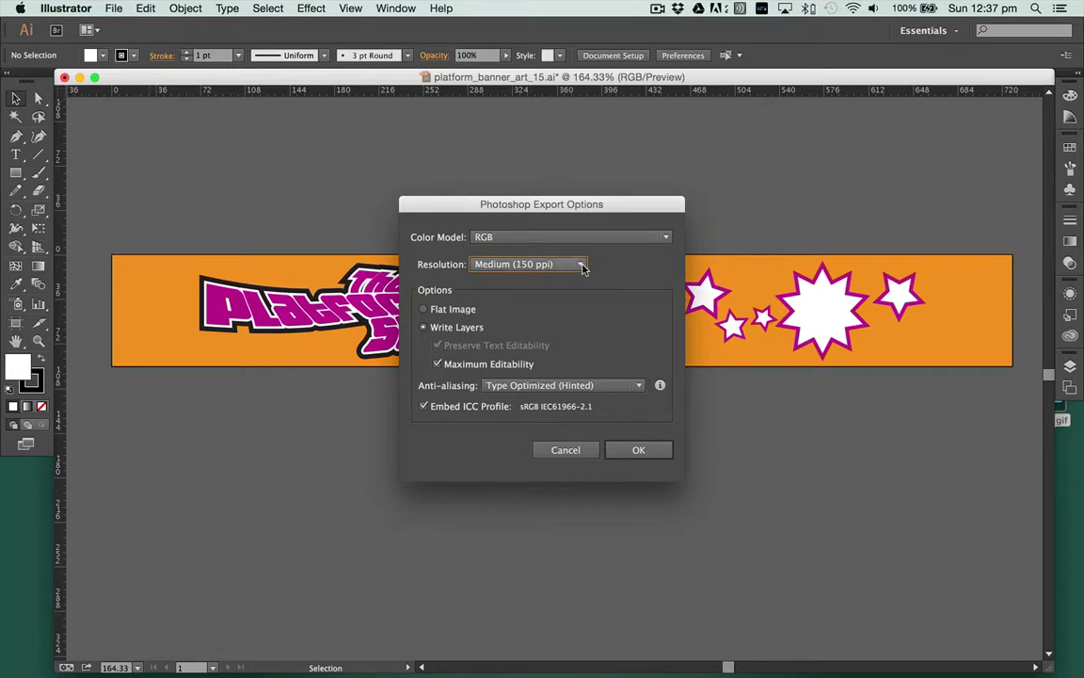
click(583, 268)
click(570, 282)
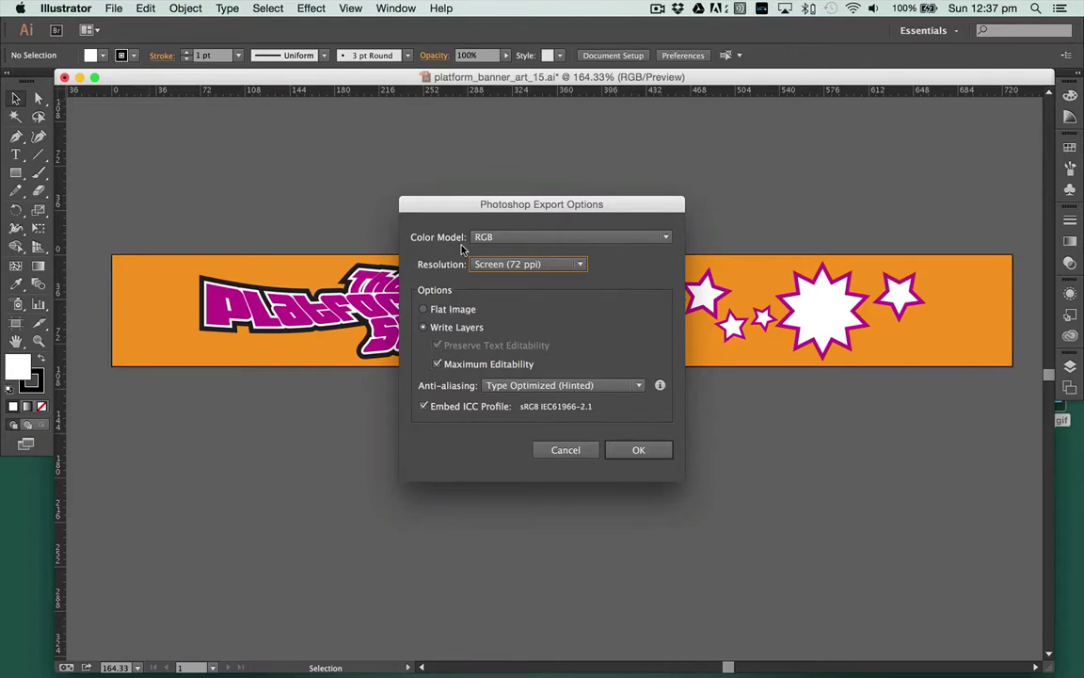
click(640, 451)
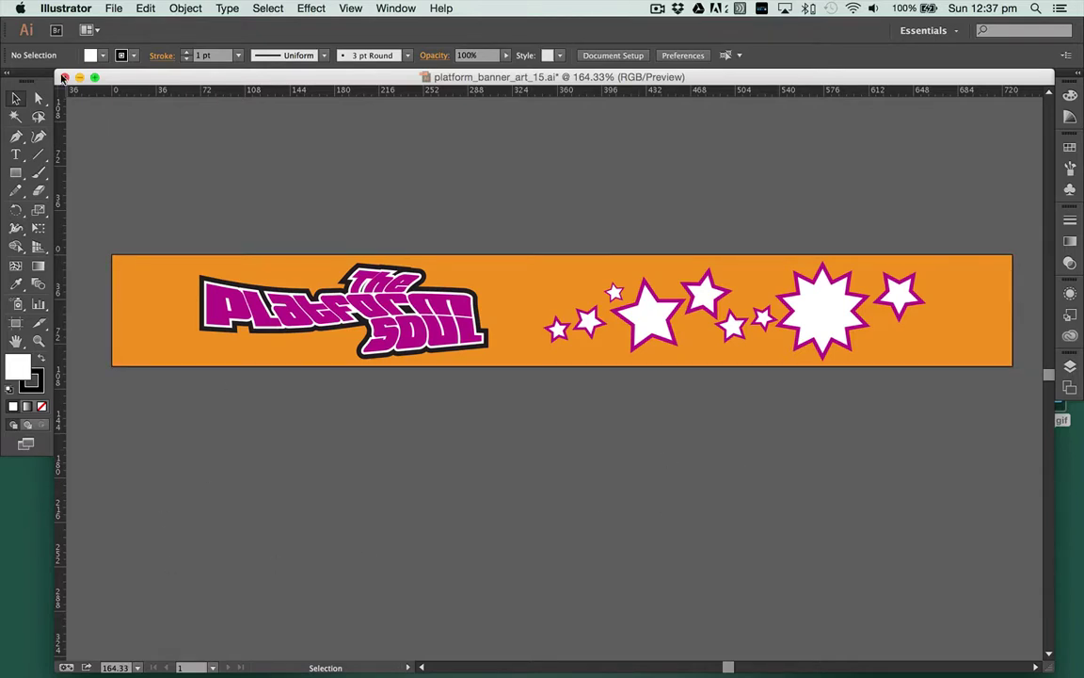
click(64, 77)
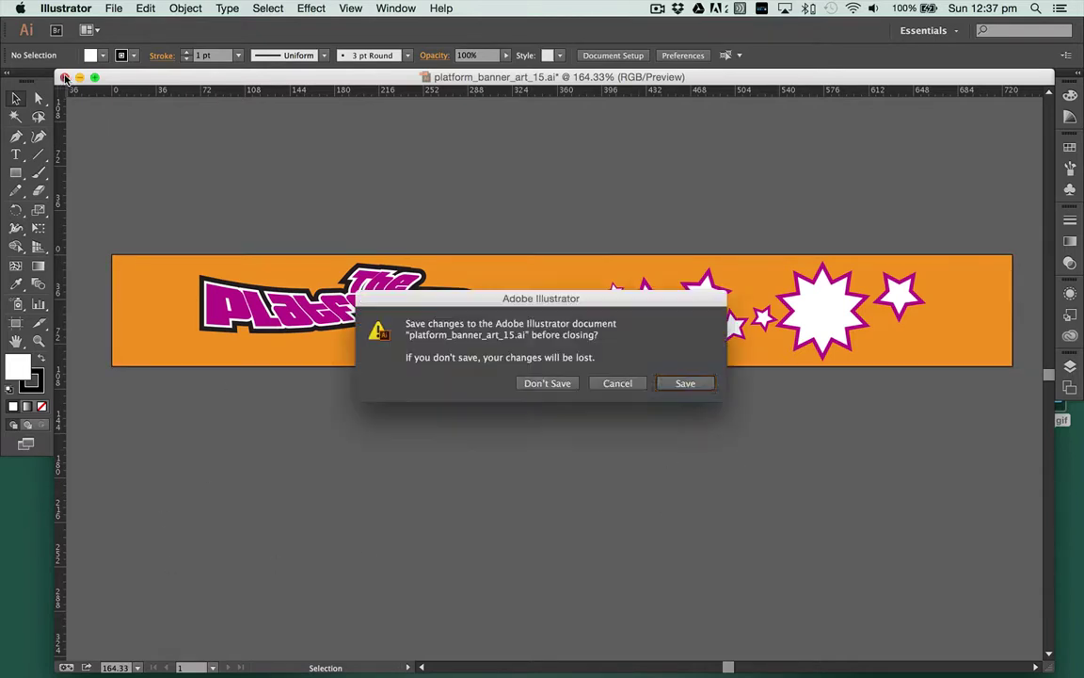
click(551, 384)
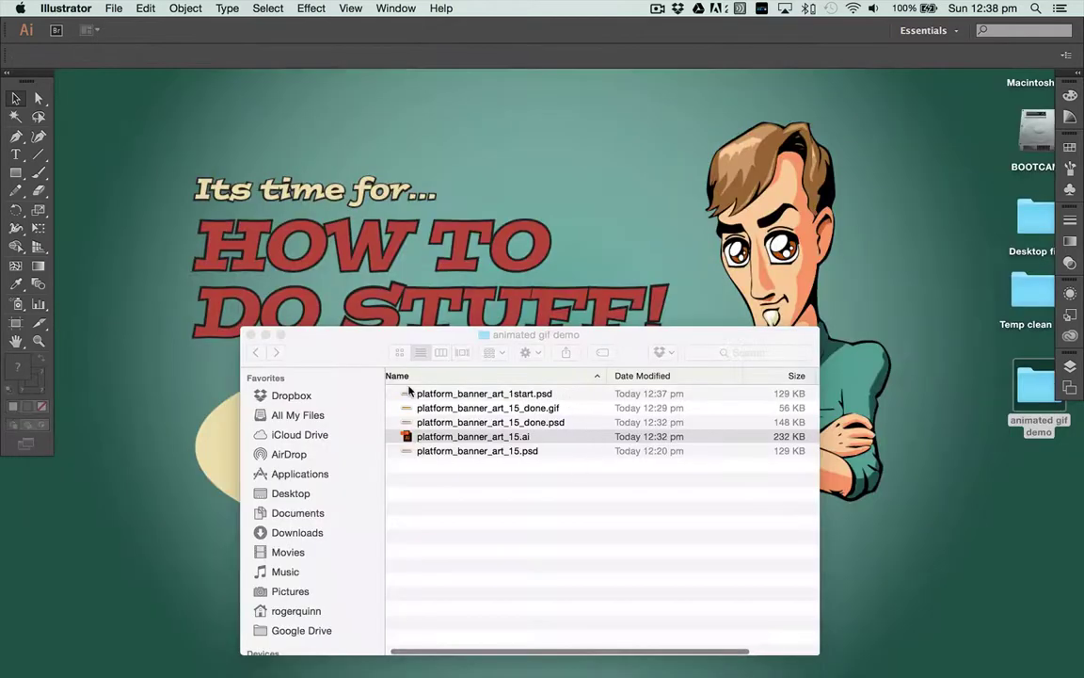
- Open platform_banner_art_15.psd from the animated gif demo folder in Photoshop
drag(312, 336, 299, 284)
click(515, 495)
click(461, 404)
right_click(462, 405)
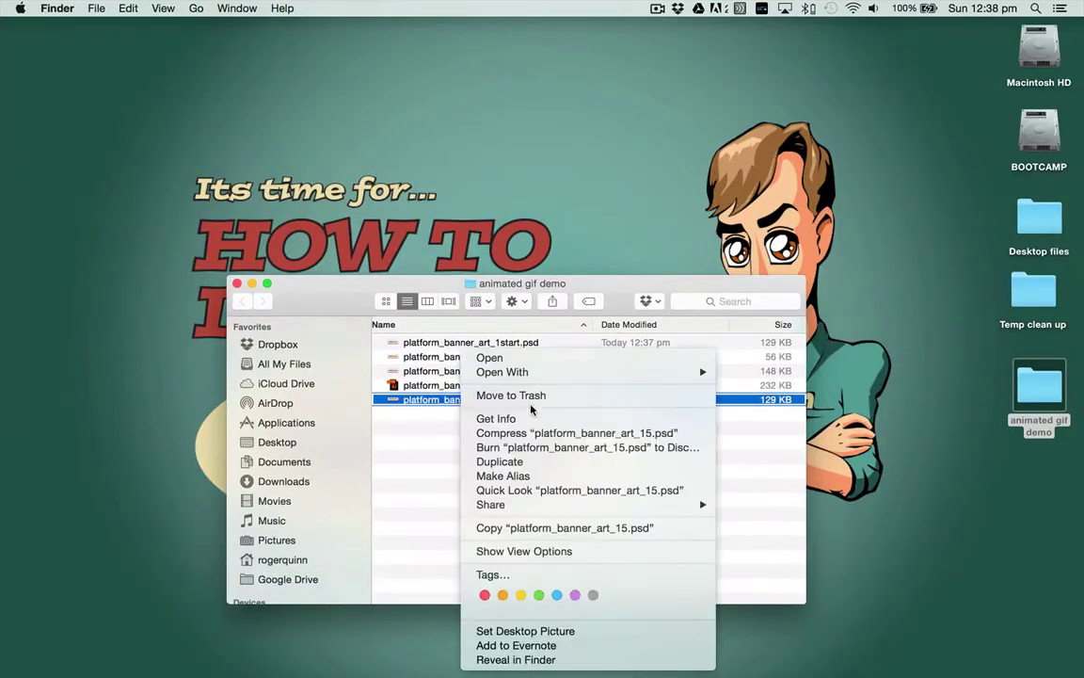
mouse_move(693, 372)
click(770, 374)
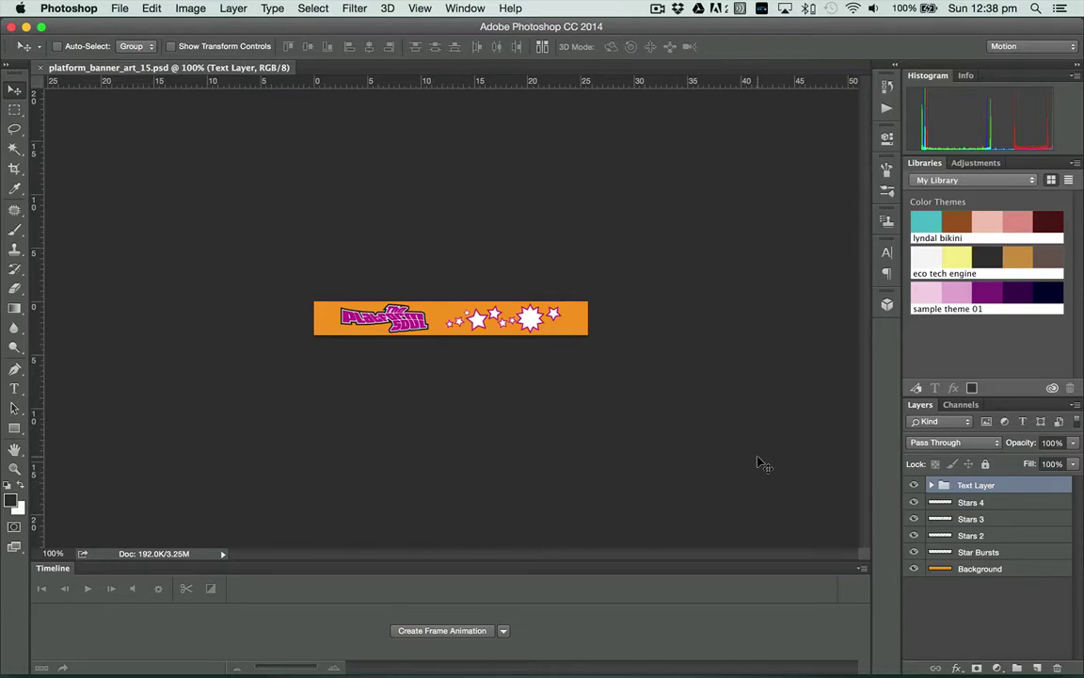
- Inspect the imported layers by toggling the star layers' visibility and viewing the contents of the Text Layer group
key(super+equal)
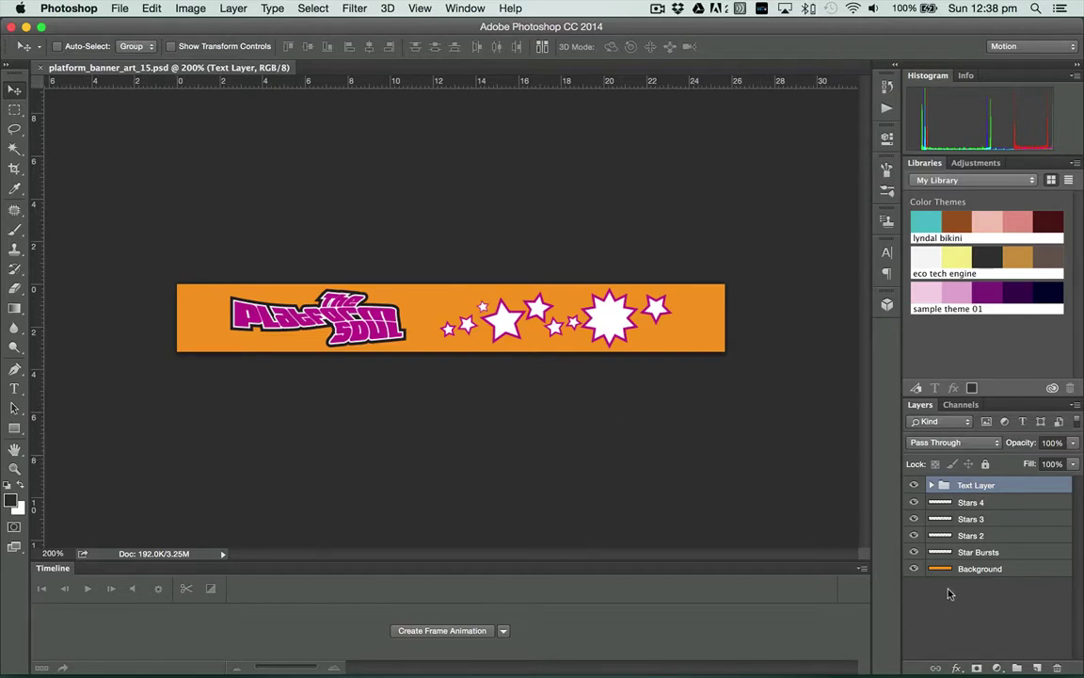
mouse_move(913, 552)
mouse_down()
mouse_move(919, 488)
mouse_move(916, 535)
mouse_up()
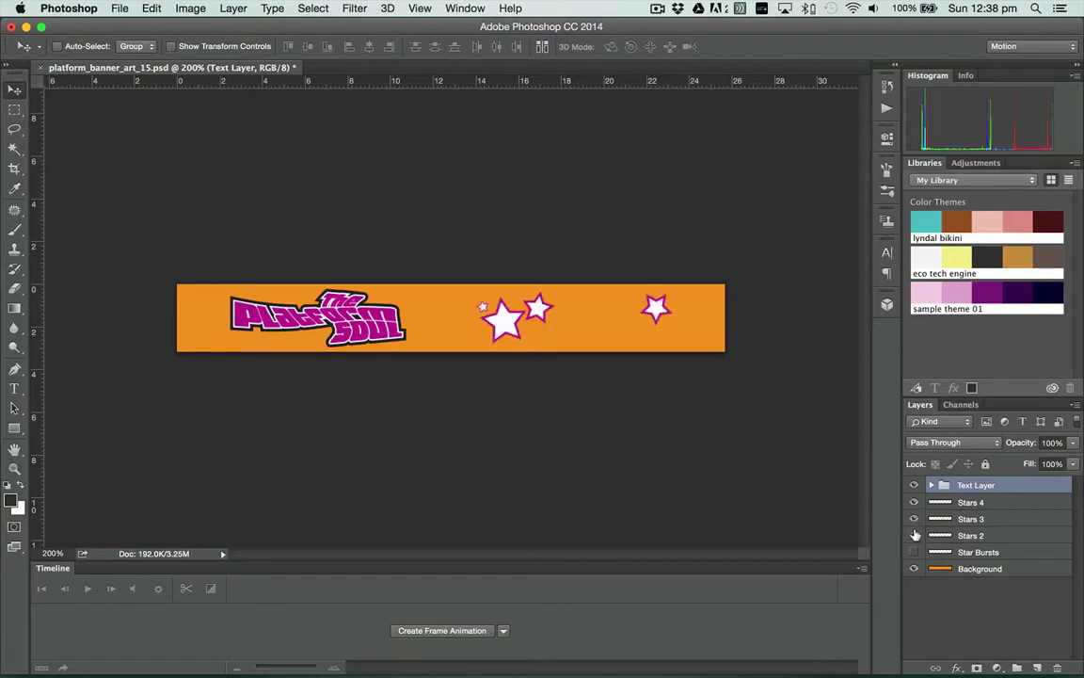
click(913, 552)
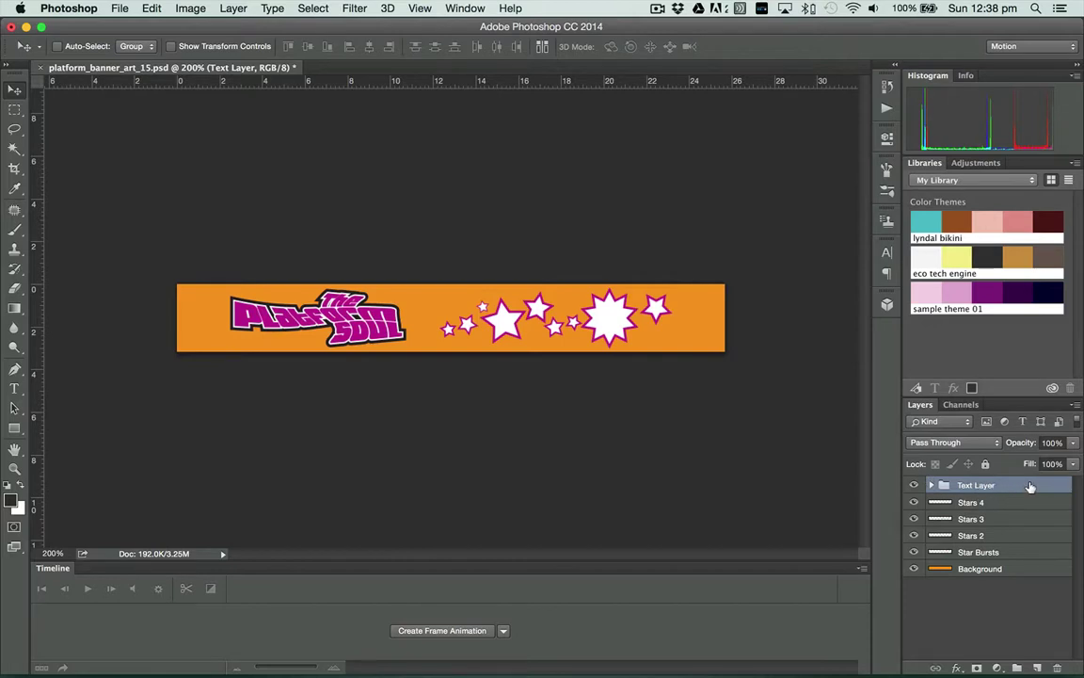
click(930, 486)
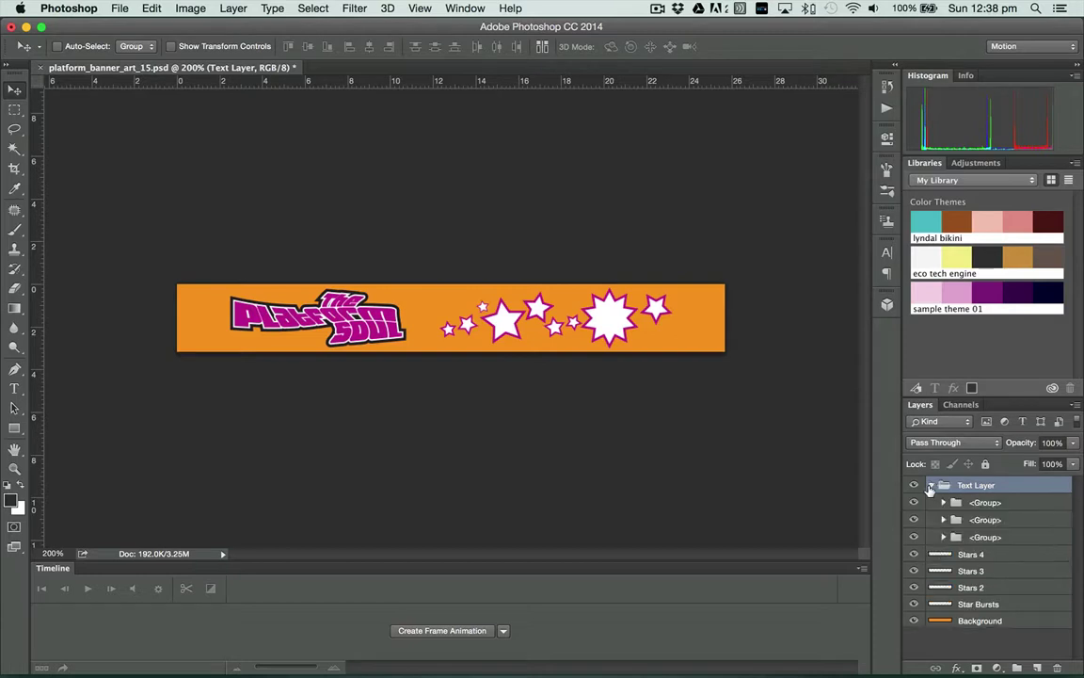
click(930, 486)
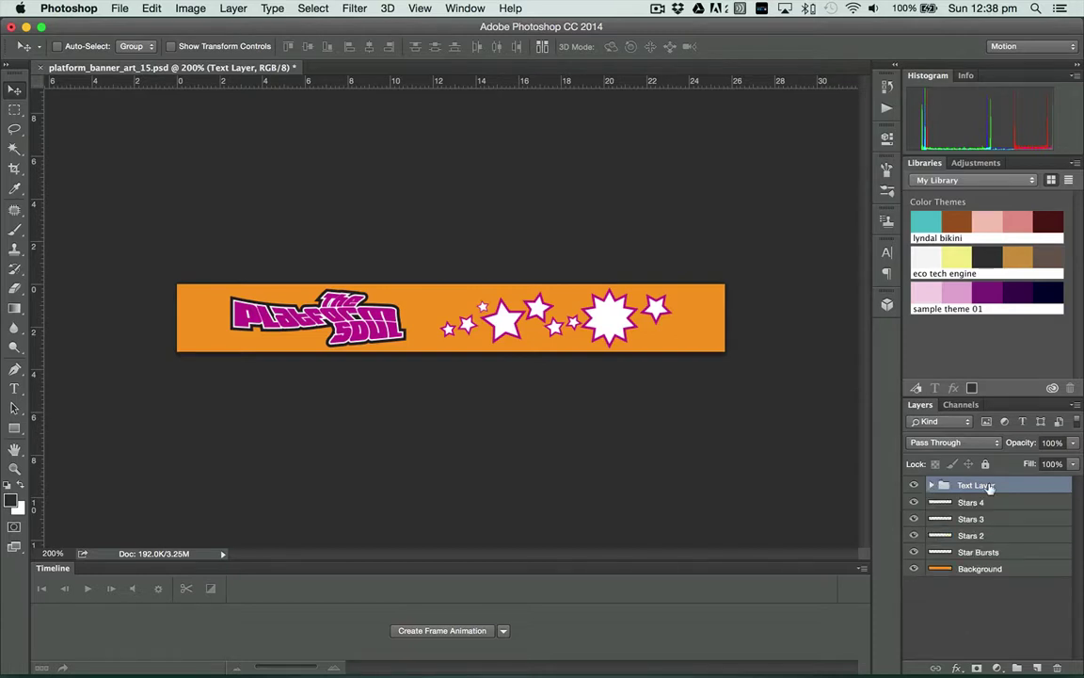
- Merge the Text Layer group into a single layer and check its artwork by toggling its visibility
click(1077, 404)
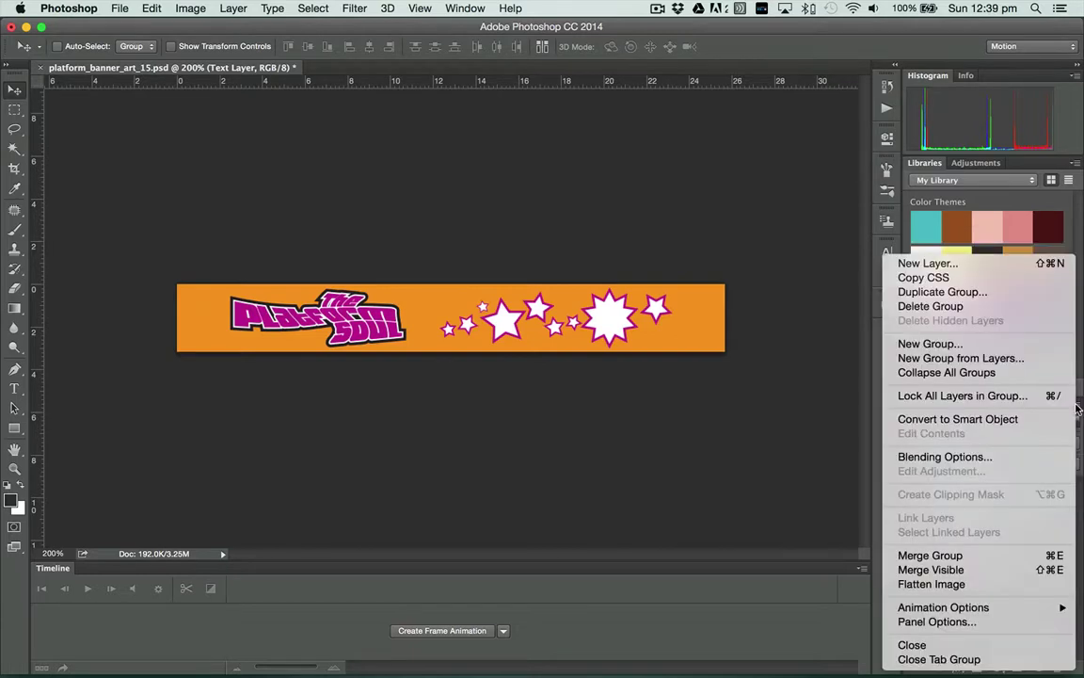
click(973, 557)
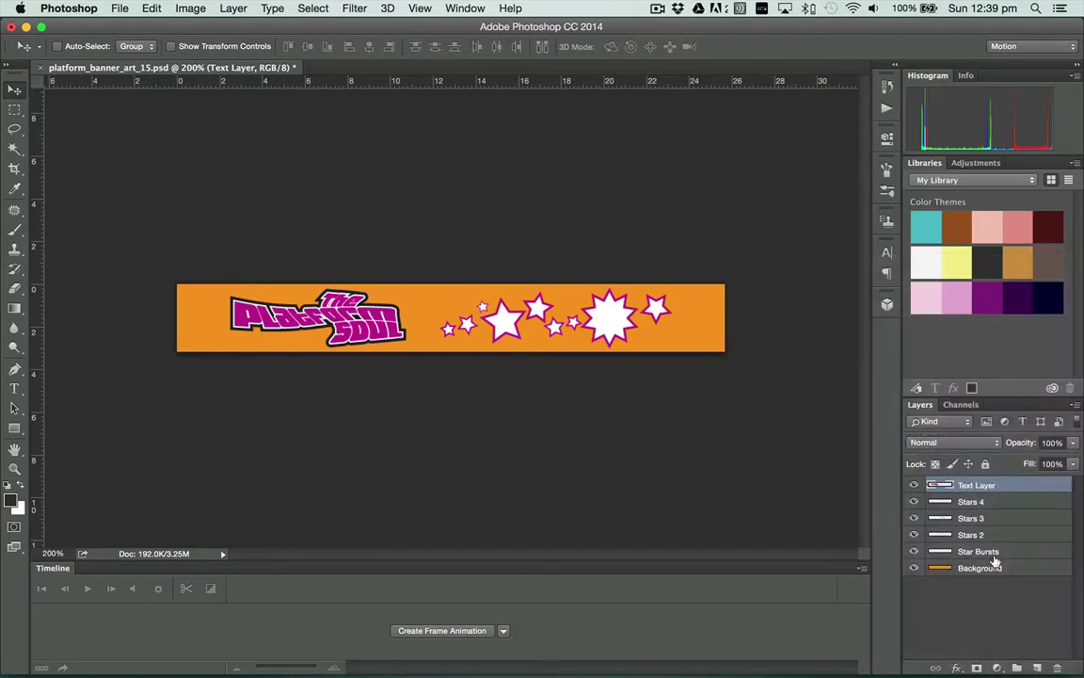
click(913, 485)
click(913, 485)
click(914, 486)
click(913, 486)
- Switch the workspace to Essentials and return it to Motion
click(464, 8)
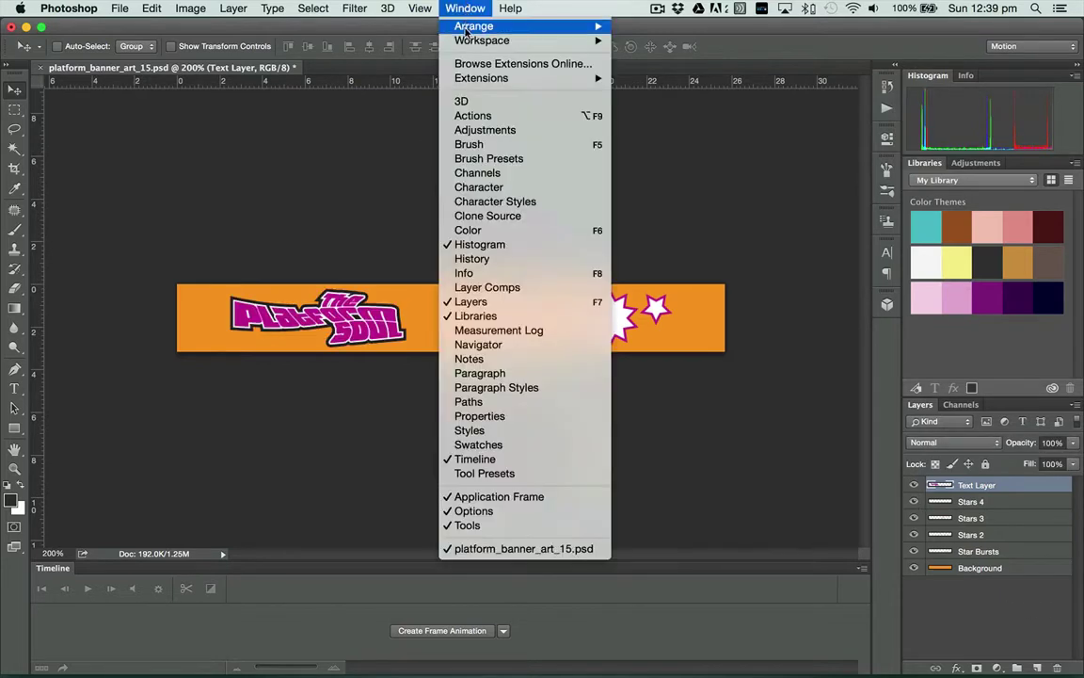
mouse_move(509, 40)
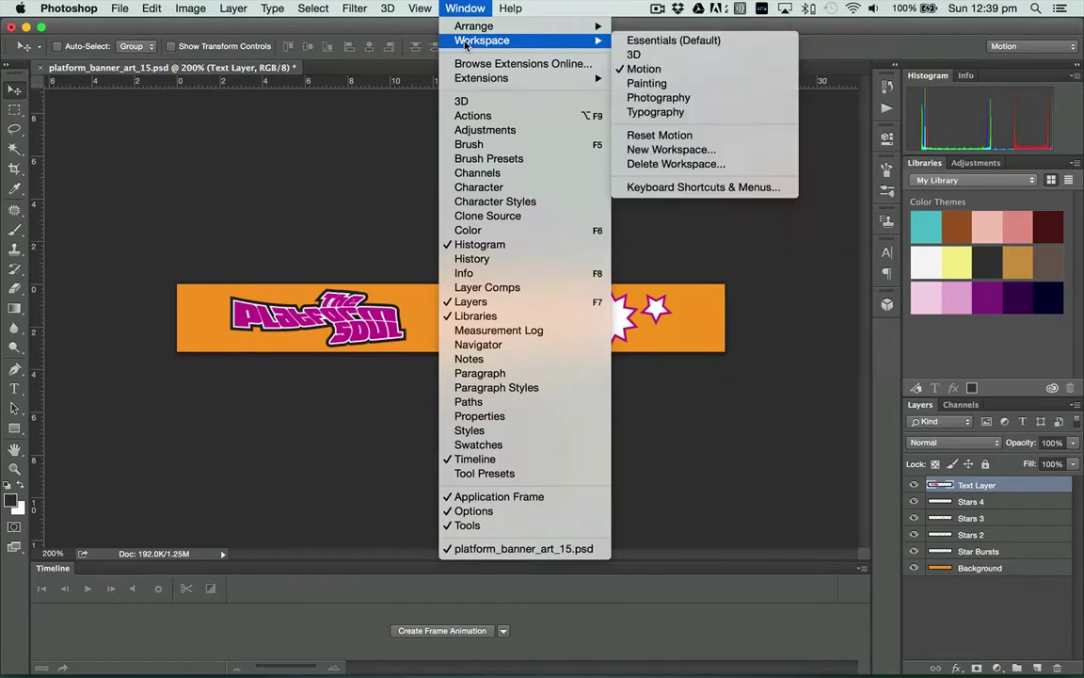
click(648, 43)
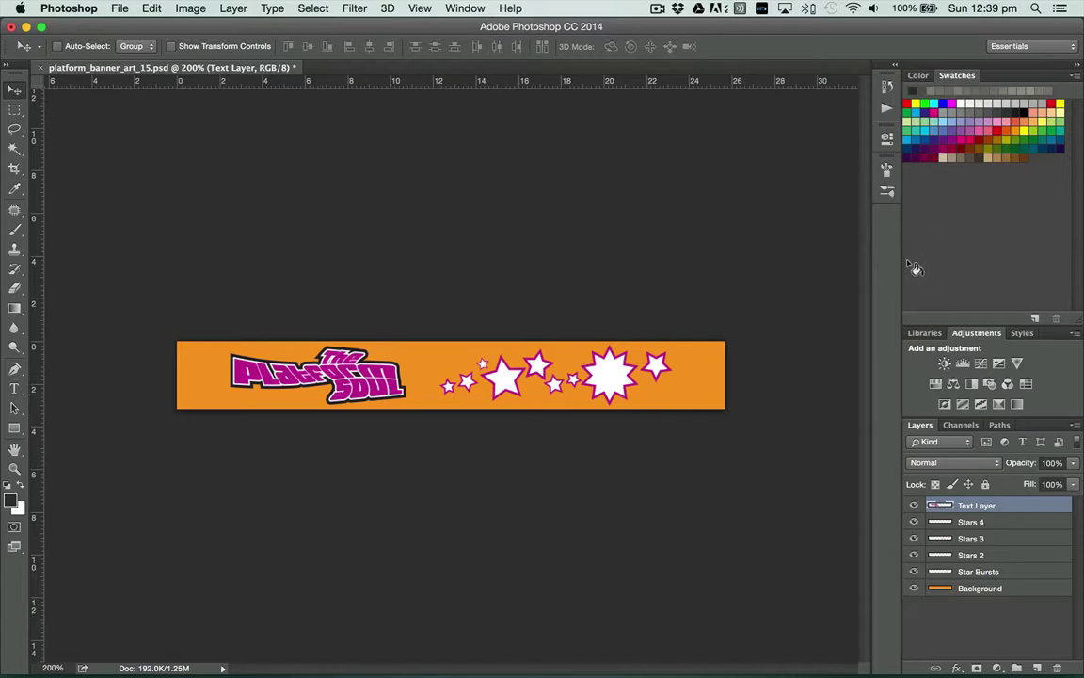
click(1009, 47)
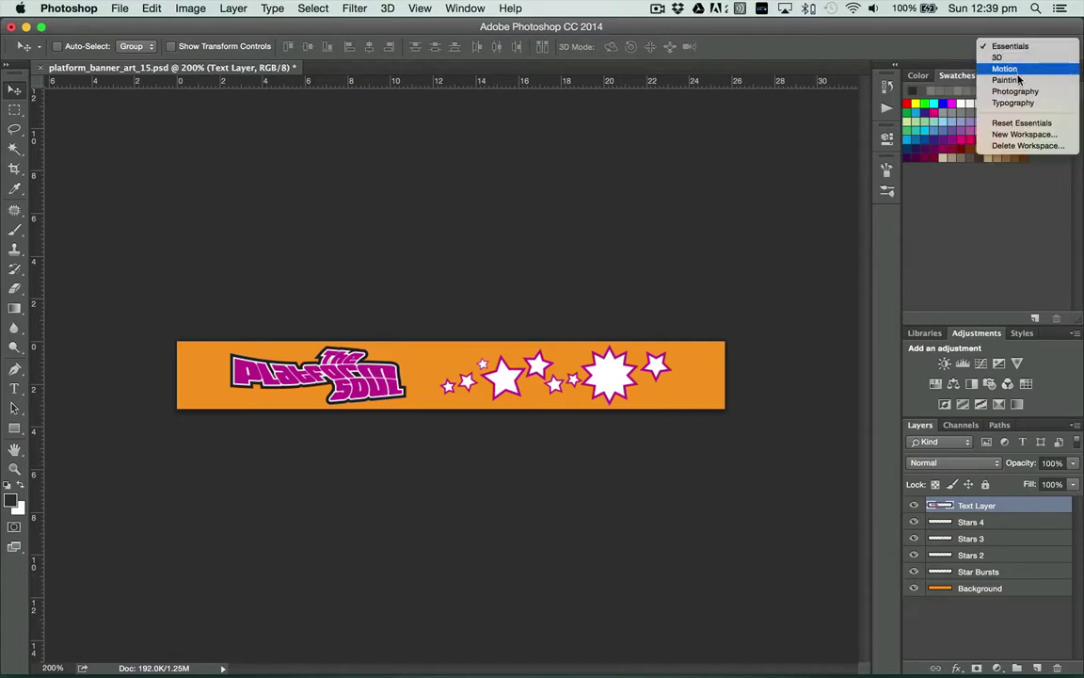
click(850, 34)
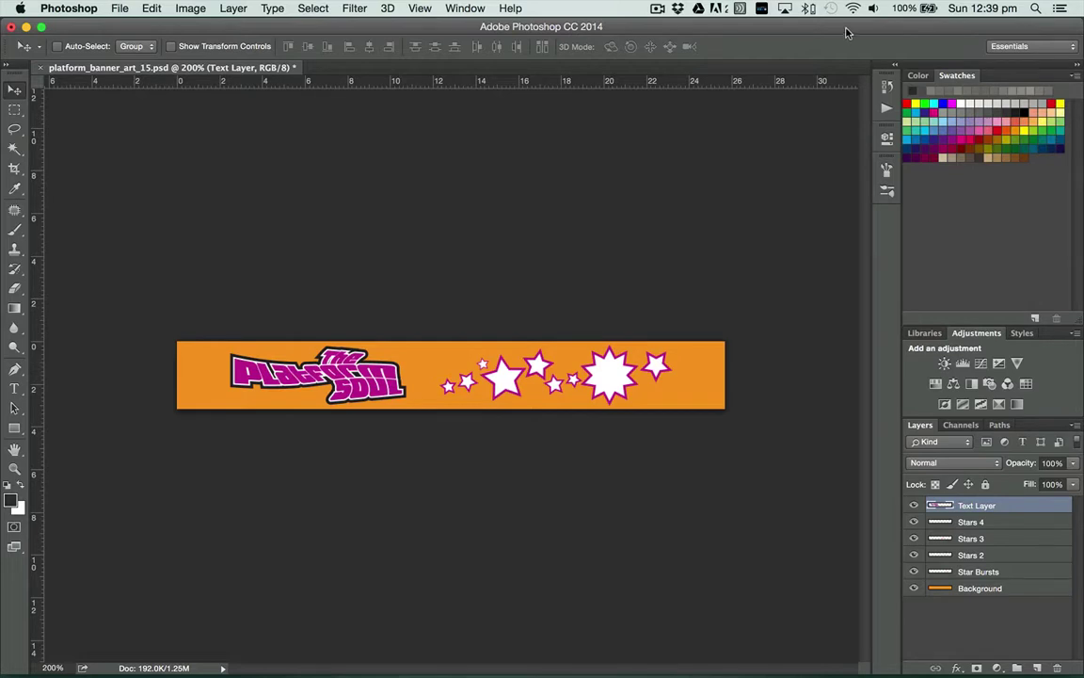
click(1000, 46)
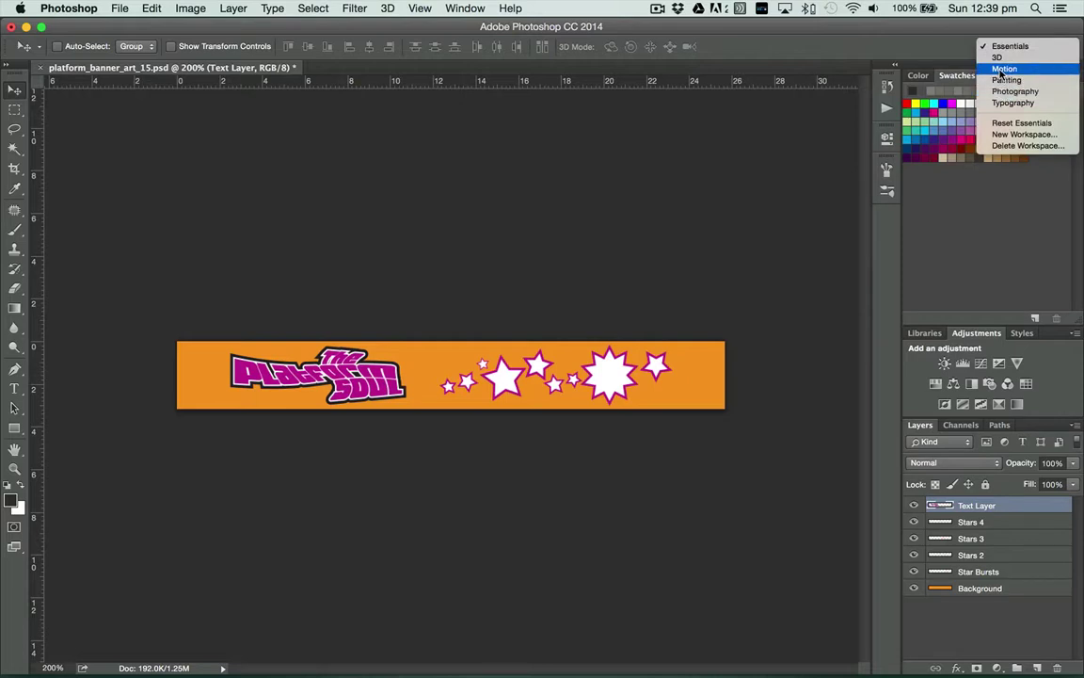
click(1003, 69)
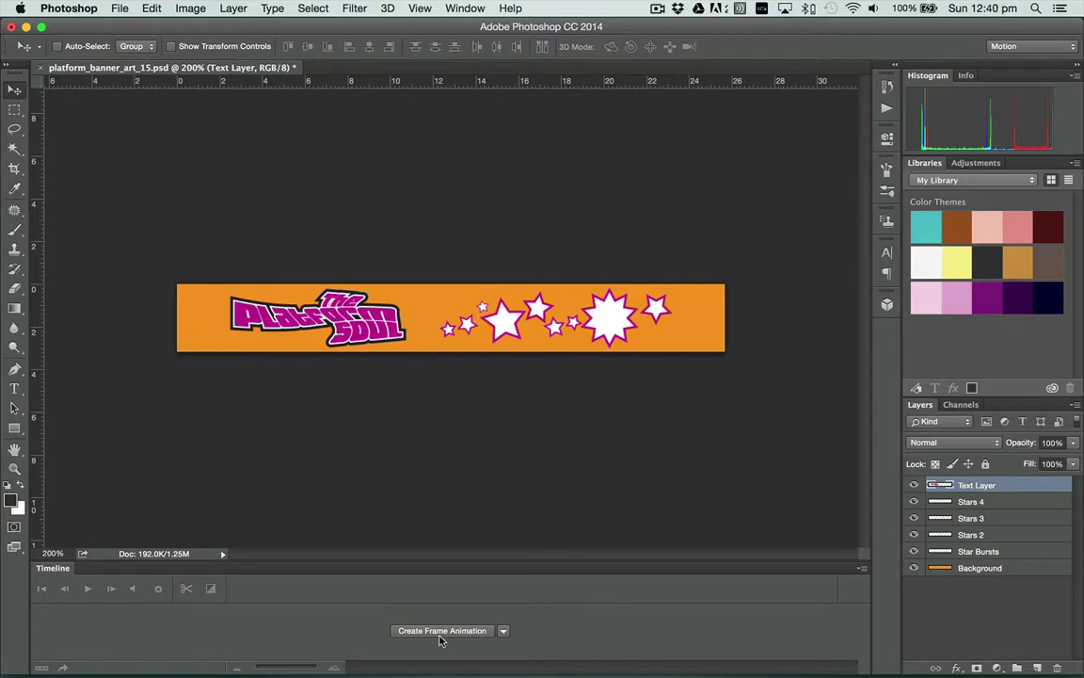
- Change the timeline type to Create Video Timeline and set it back to Create Frame Animation
click(504, 631)
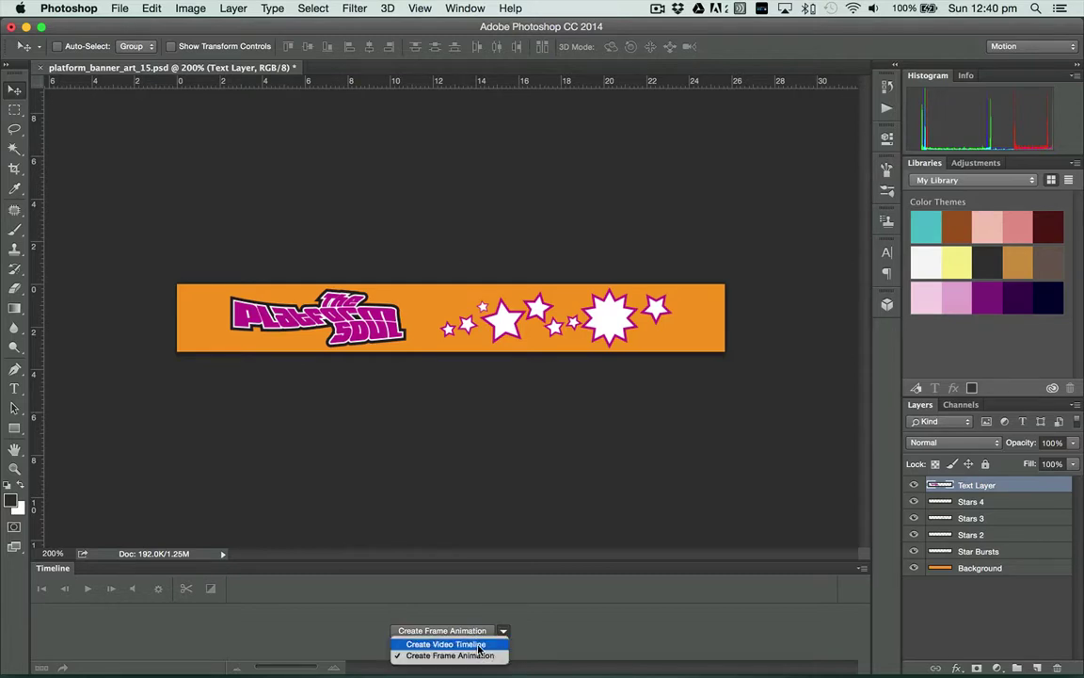
click(440, 645)
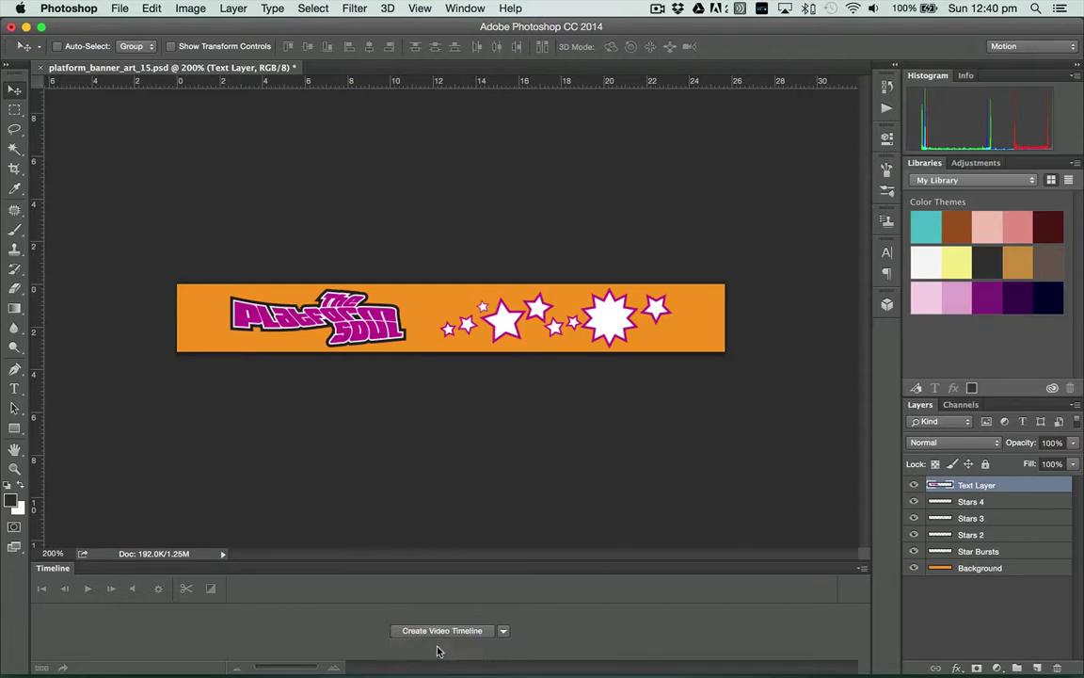
click(503, 631)
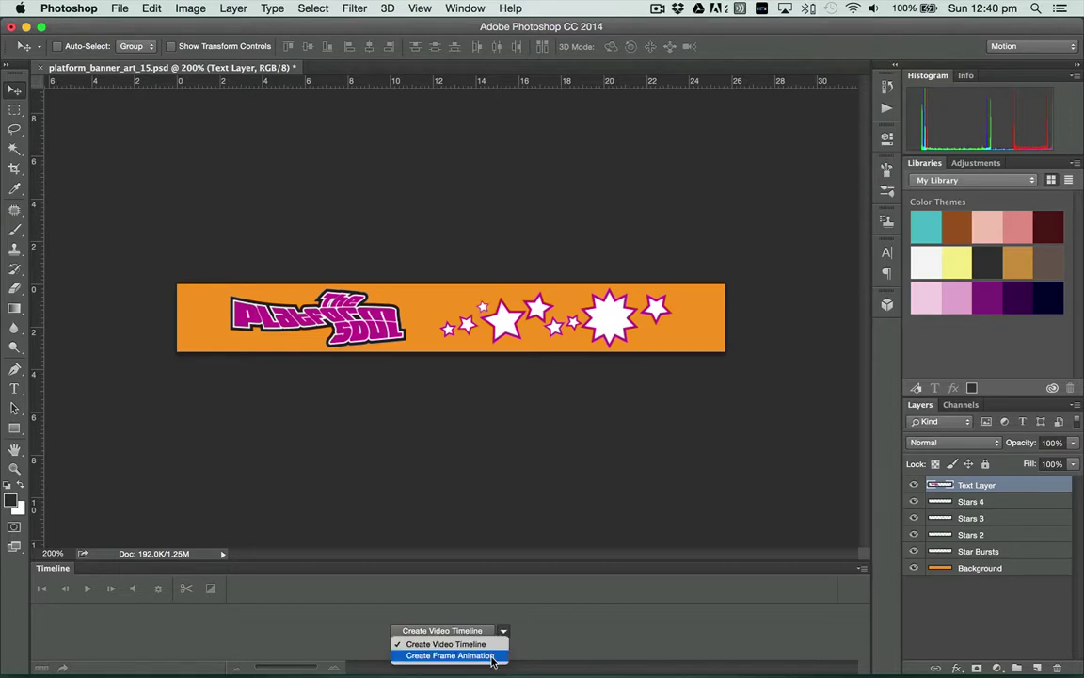
click(491, 656)
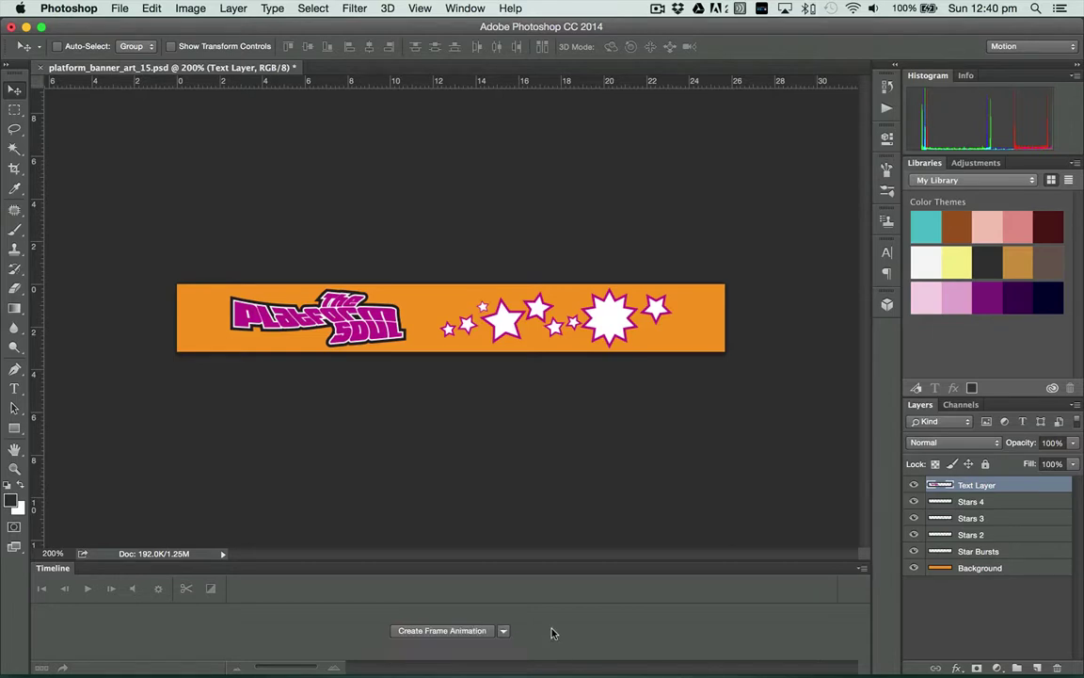
- Create a frame animation for the banner in the timeline
click(505, 632)
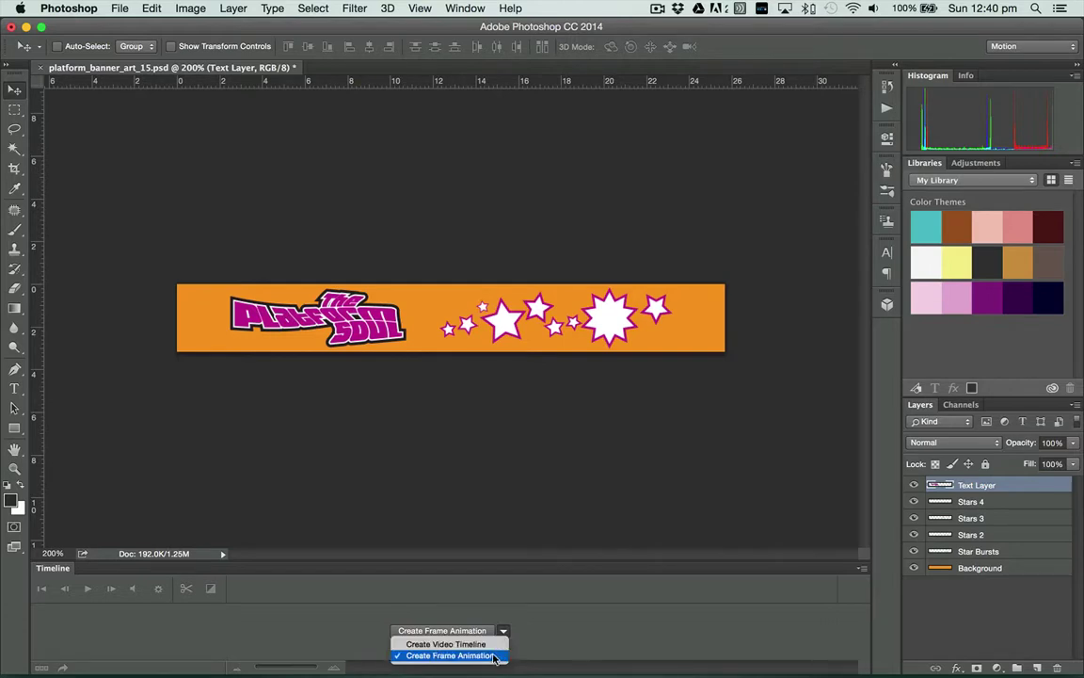
click(492, 656)
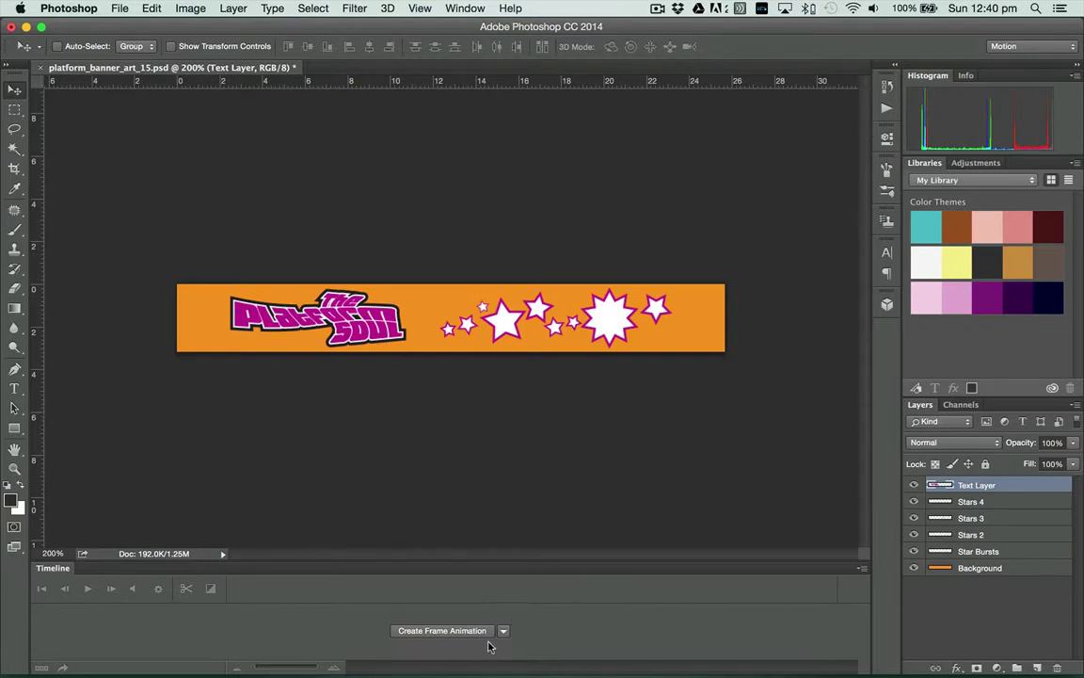
click(429, 632)
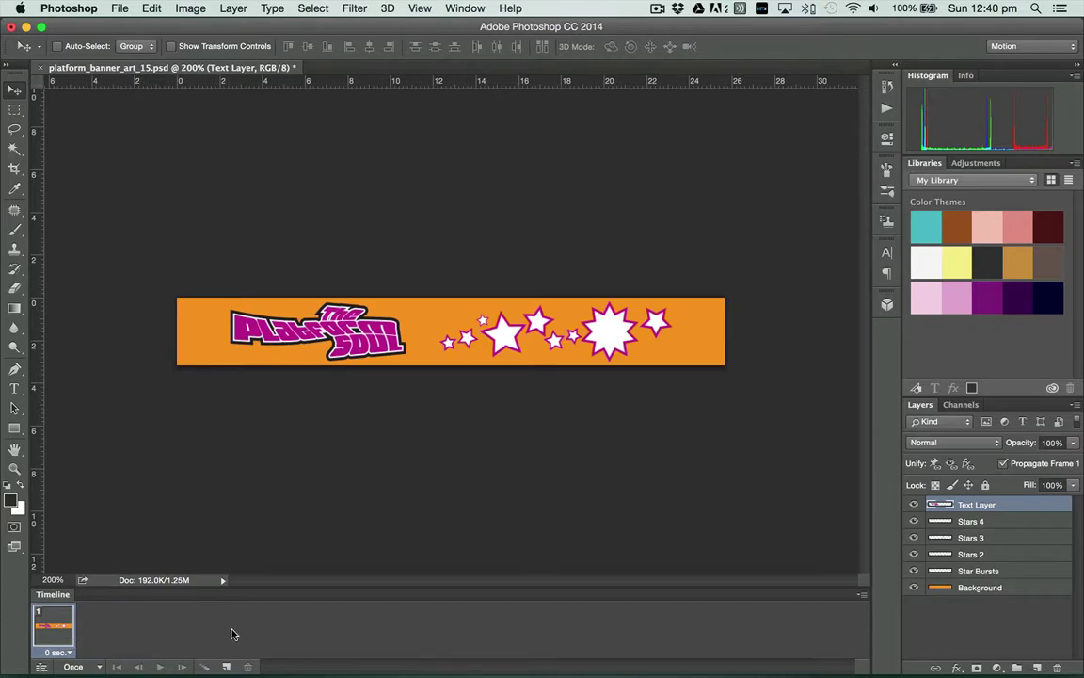
- Examine what each text and star layer contributes to the first frame by hiding them and showing them all again
click(914, 505)
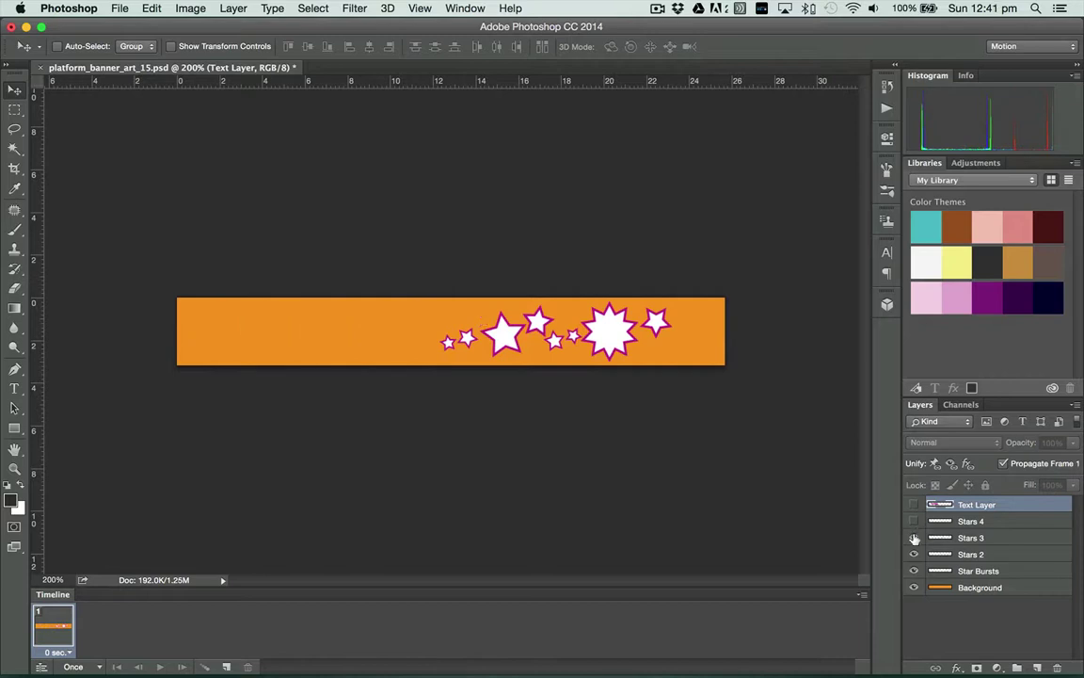
click(914, 521)
click(914, 537)
click(914, 555)
click(914, 572)
click(914, 555)
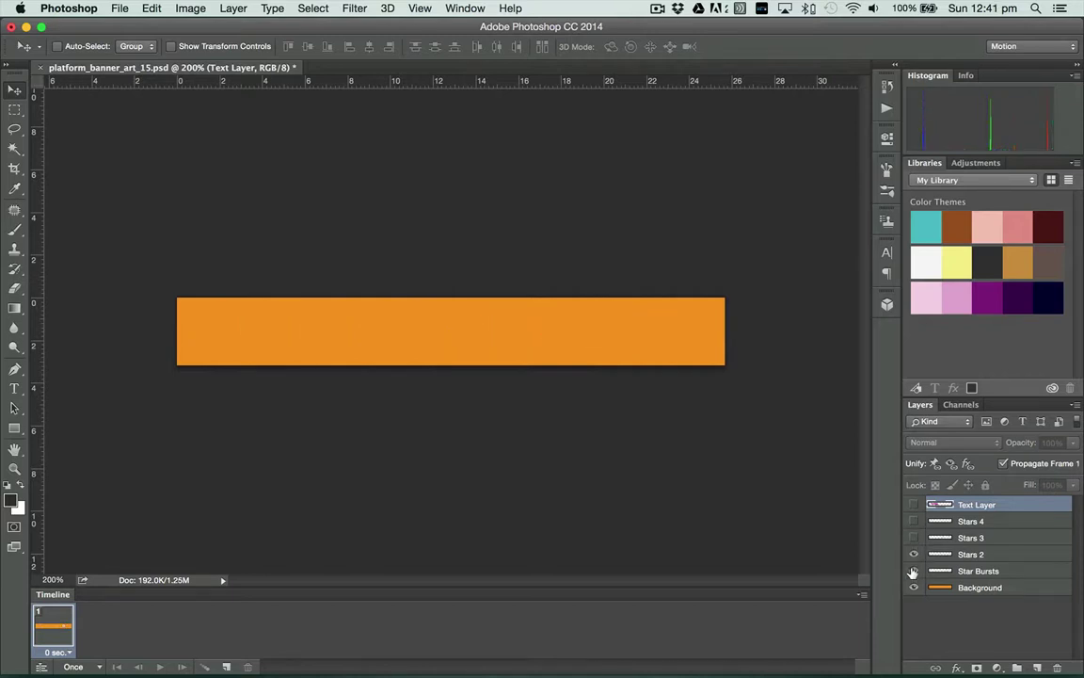
click(914, 573)
click(914, 540)
click(914, 522)
click(915, 506)
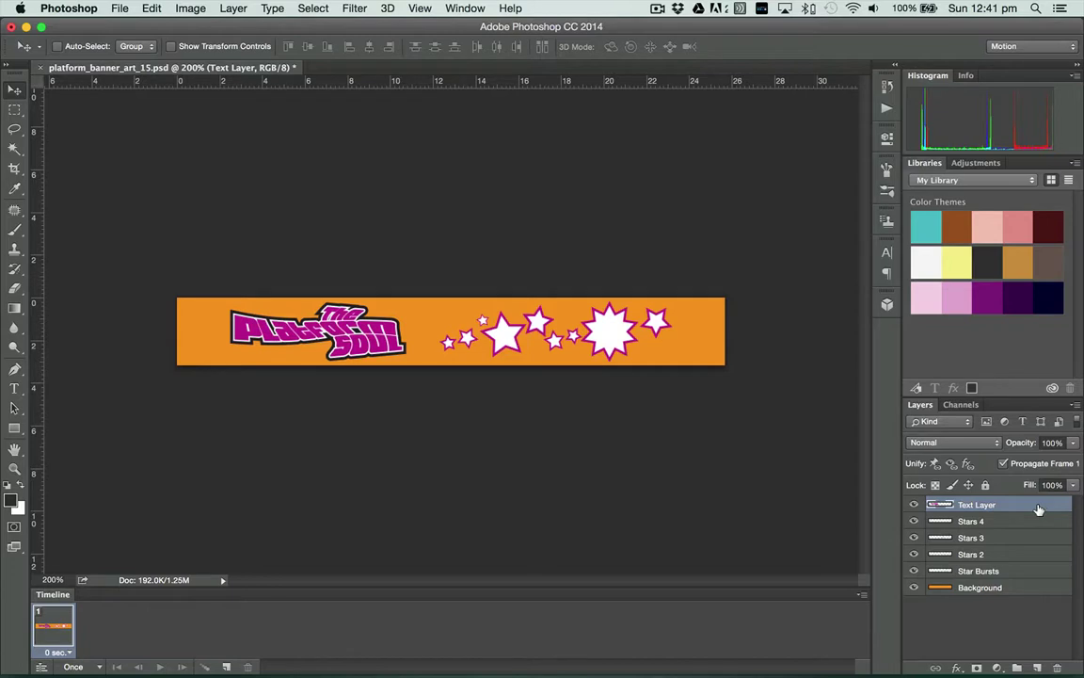
- Duplicate the Text Layer within platform_banner_art_15.psd, keeping the default name
click(1076, 407)
click(943, 291)
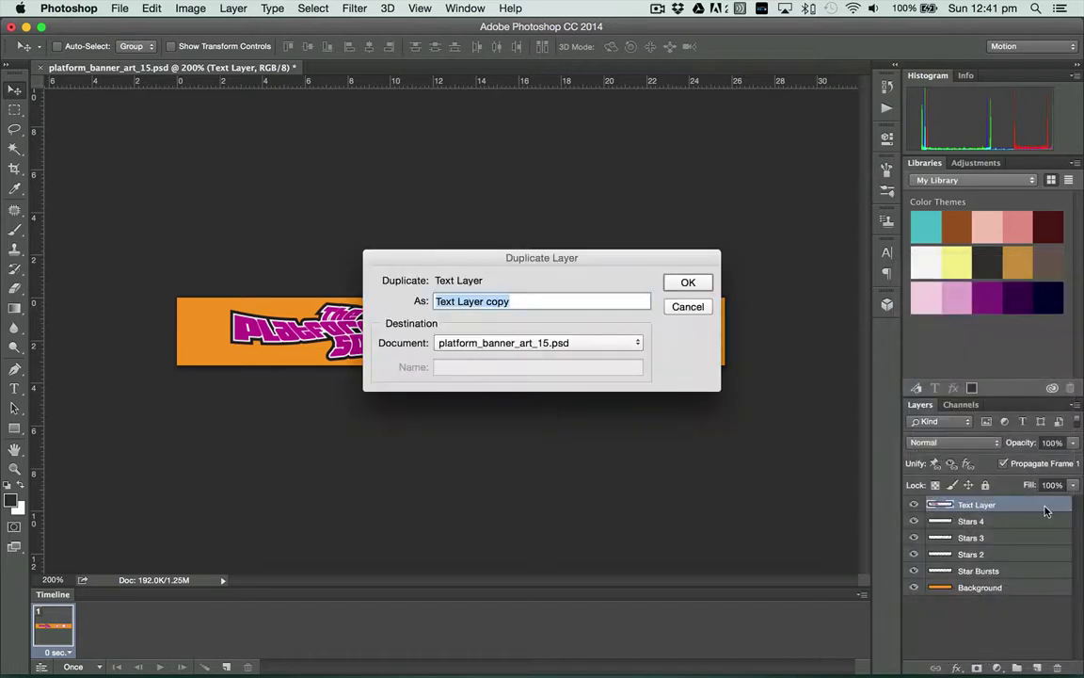
click(688, 282)
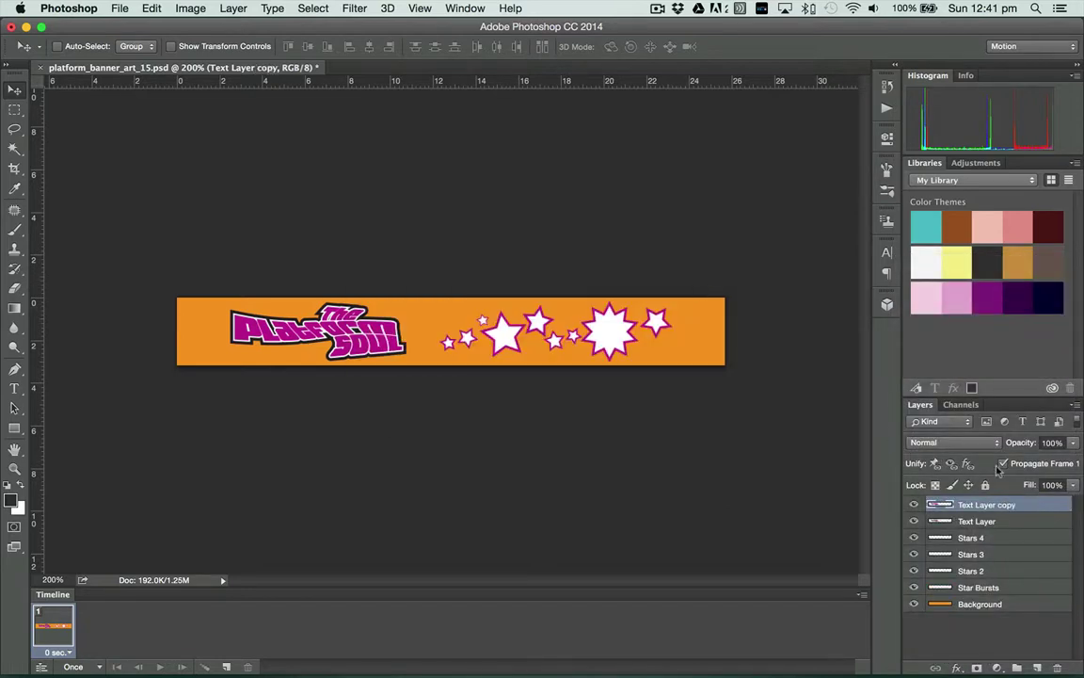
- Enable an Outer Glow effect on the duplicated text layer and show its settings with the banner text uncovered
right_click(1046, 510)
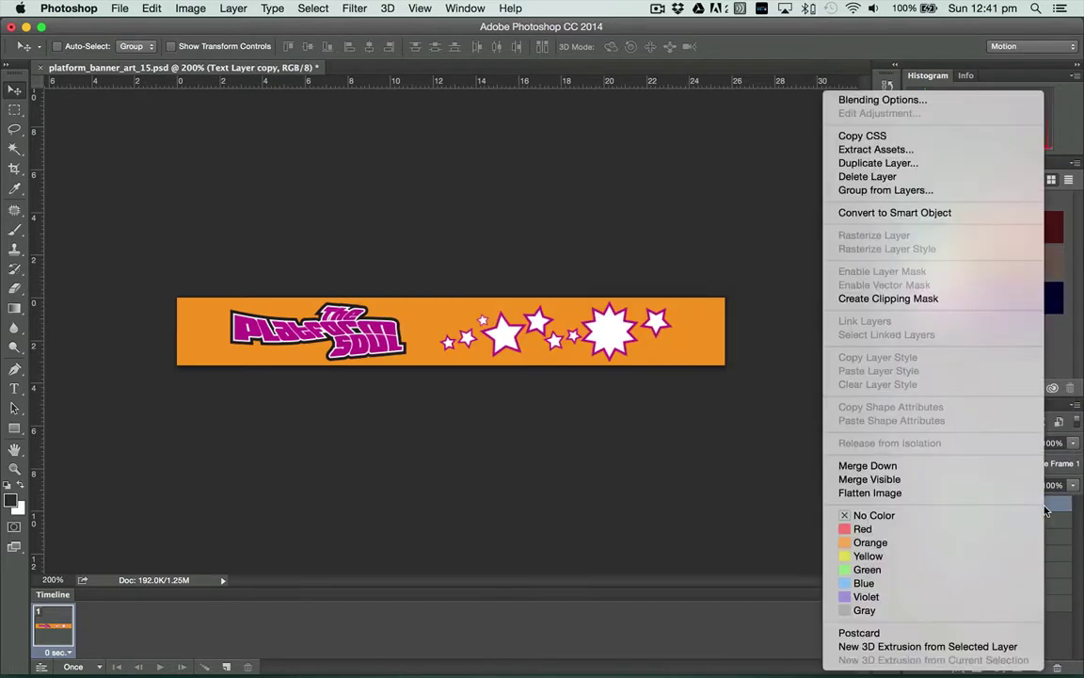
click(878, 100)
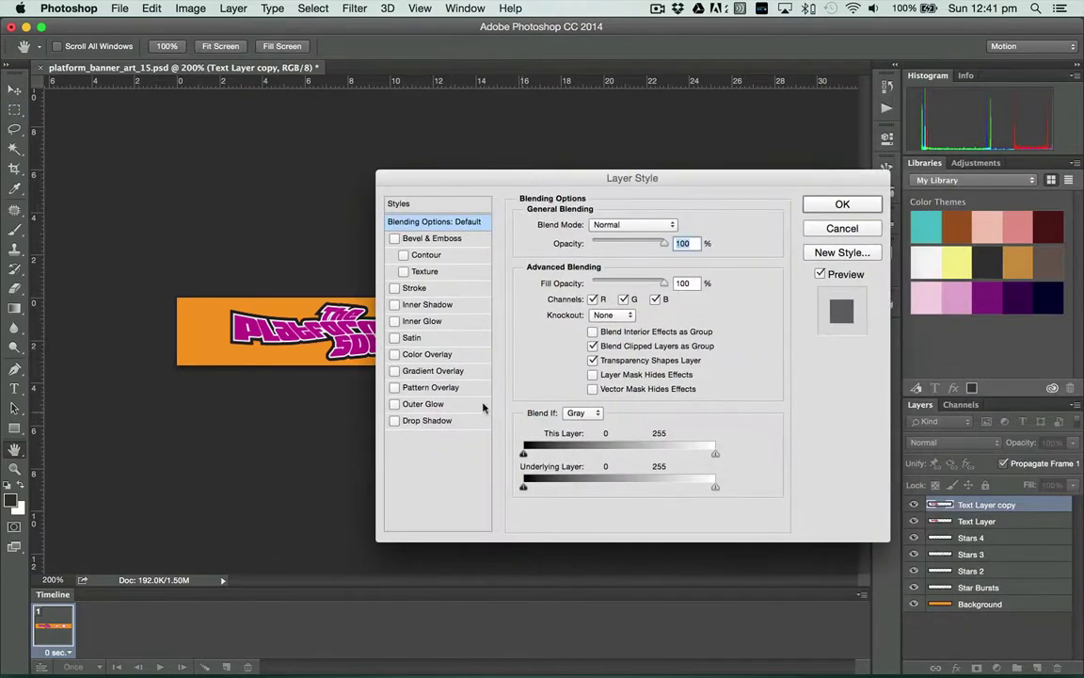
click(395, 404)
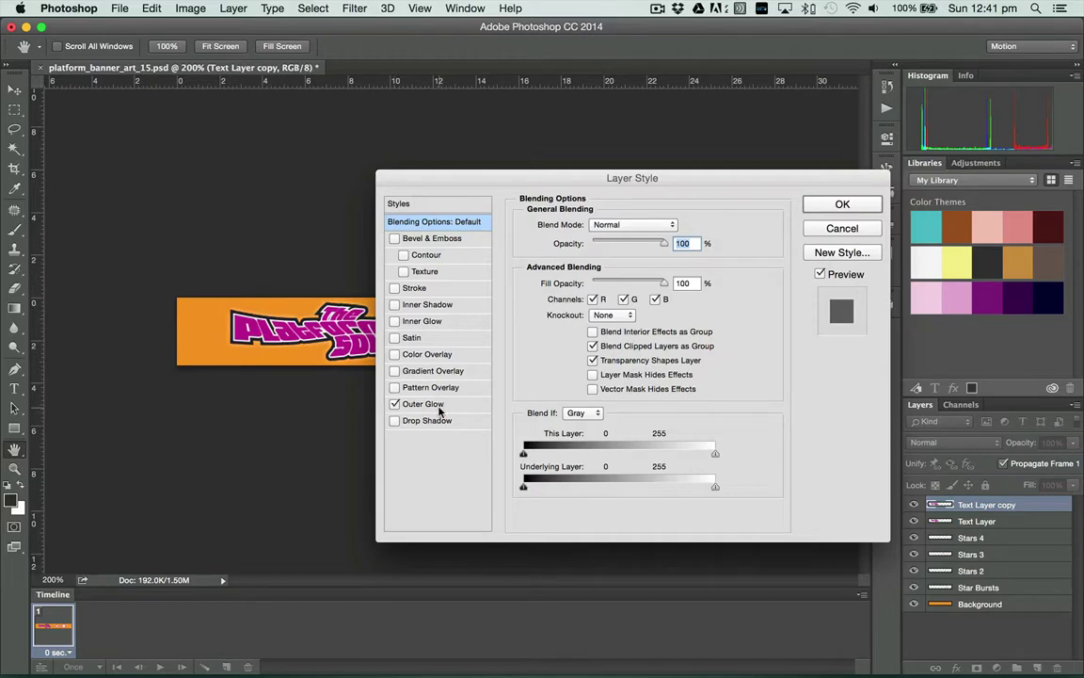
click(435, 405)
drag(551, 178, 693, 227)
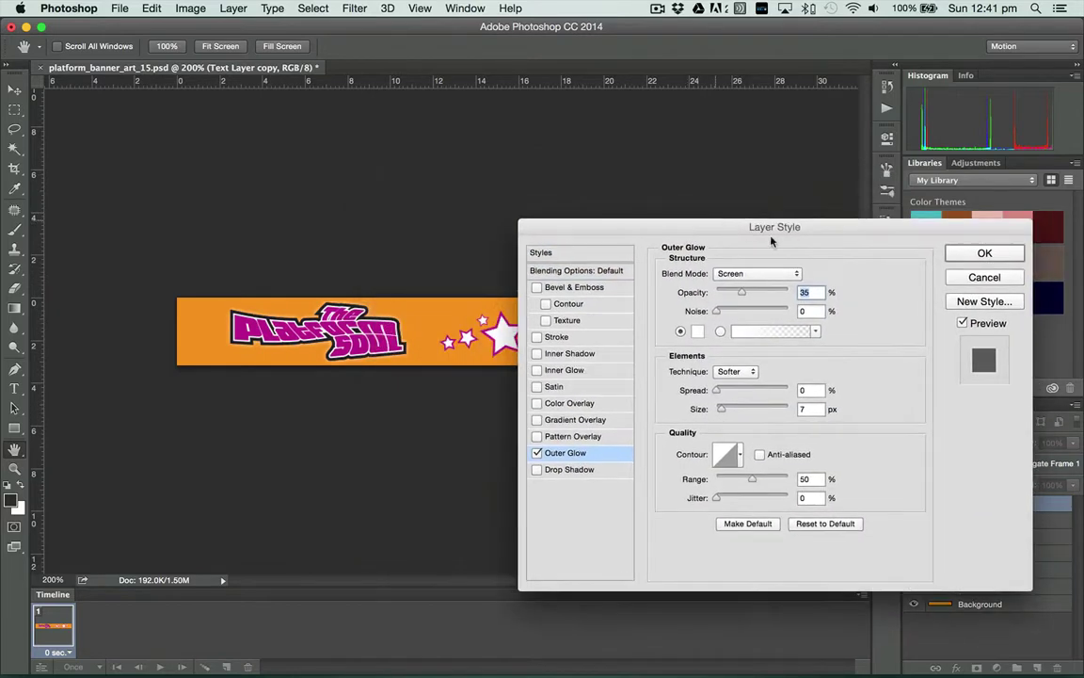
- Set the outer glow's colour to pale yellow, ffffcc
click(696, 331)
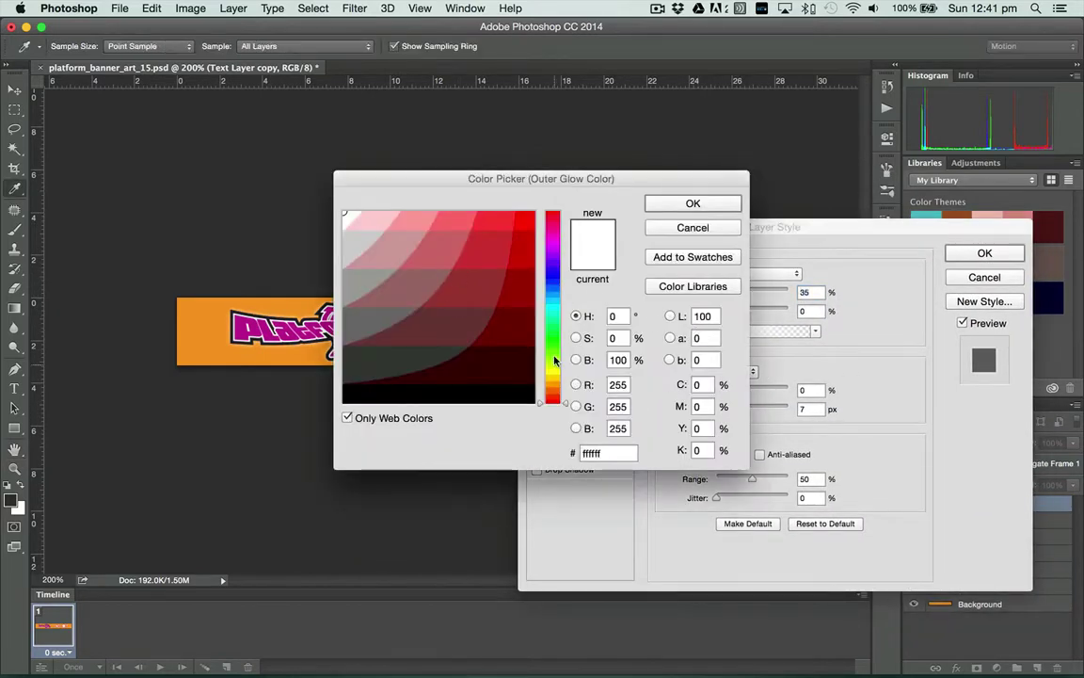
click(555, 373)
click(381, 221)
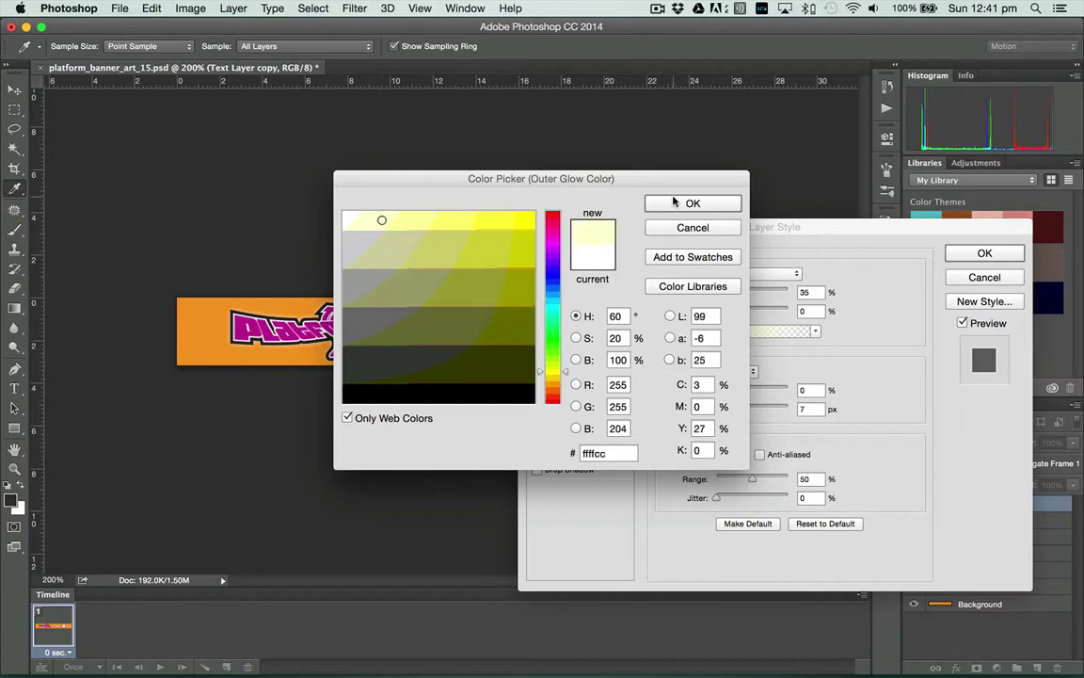
click(678, 202)
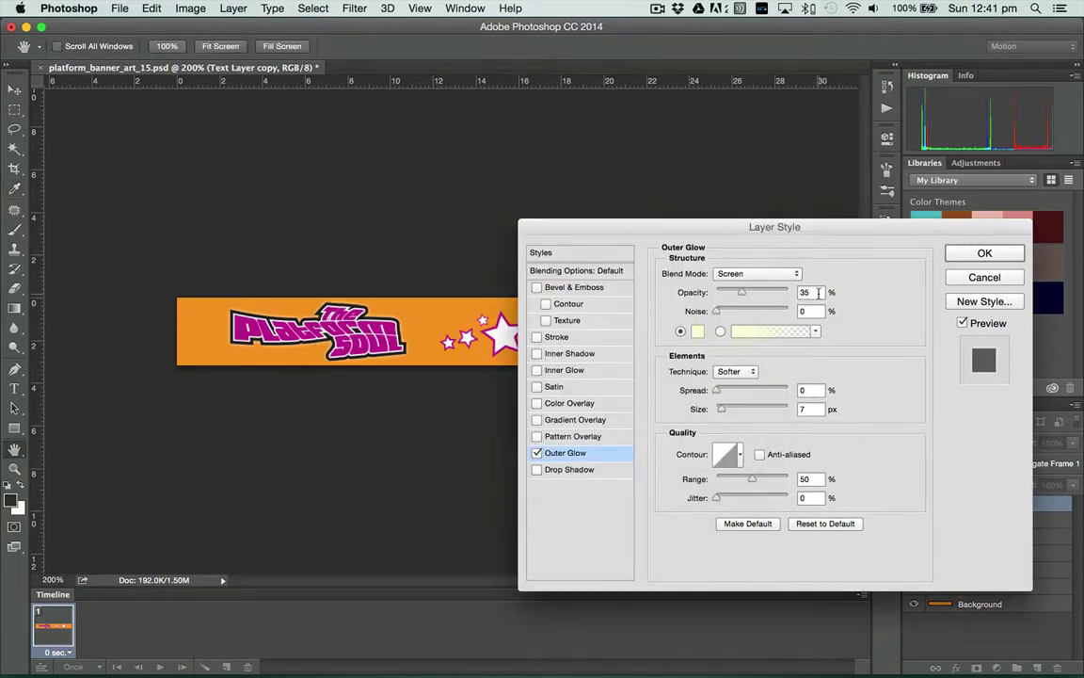
- Set the outer glow's opacity to 65%, spread to 20% and size to 10 px, and apply the layer style
drag(817, 292, 774, 293)
text(65)
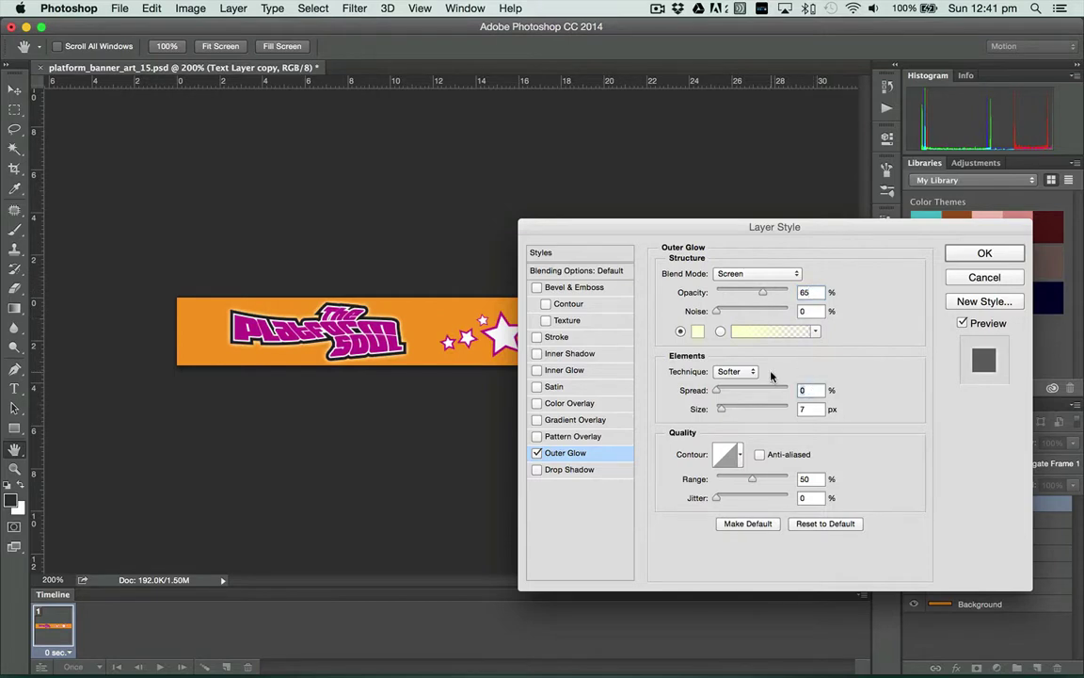
text(20)
drag(817, 412, 781, 414)
text(10)
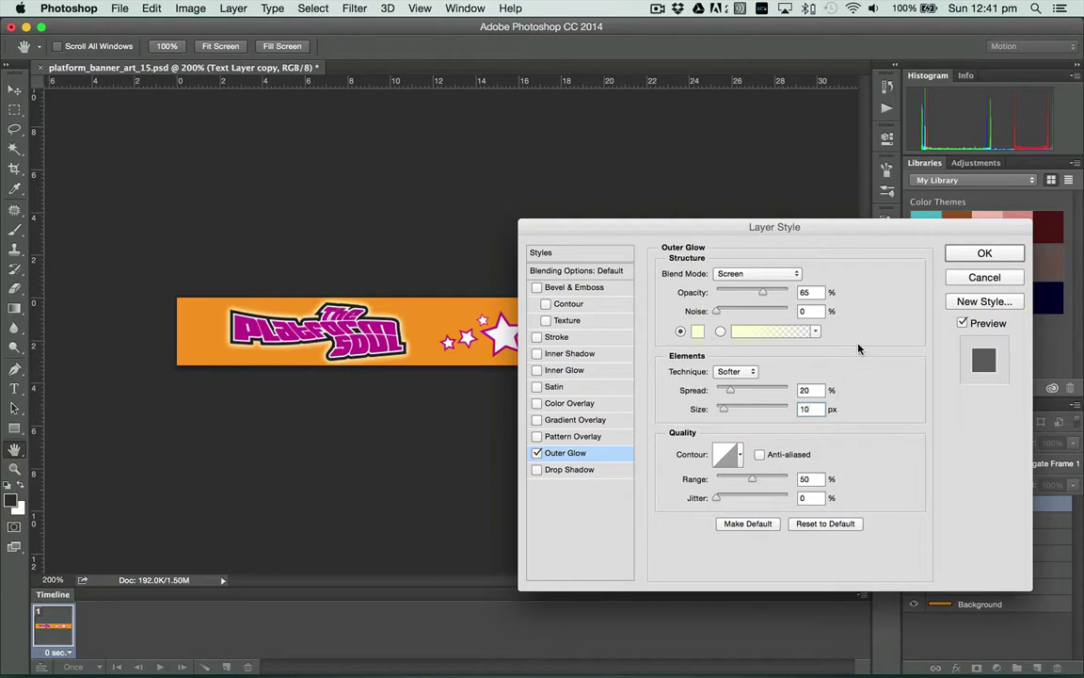
mouse_move(685, 229)
mouse_down()
mouse_move(744, 226)
mouse_move(700, 227)
mouse_up()
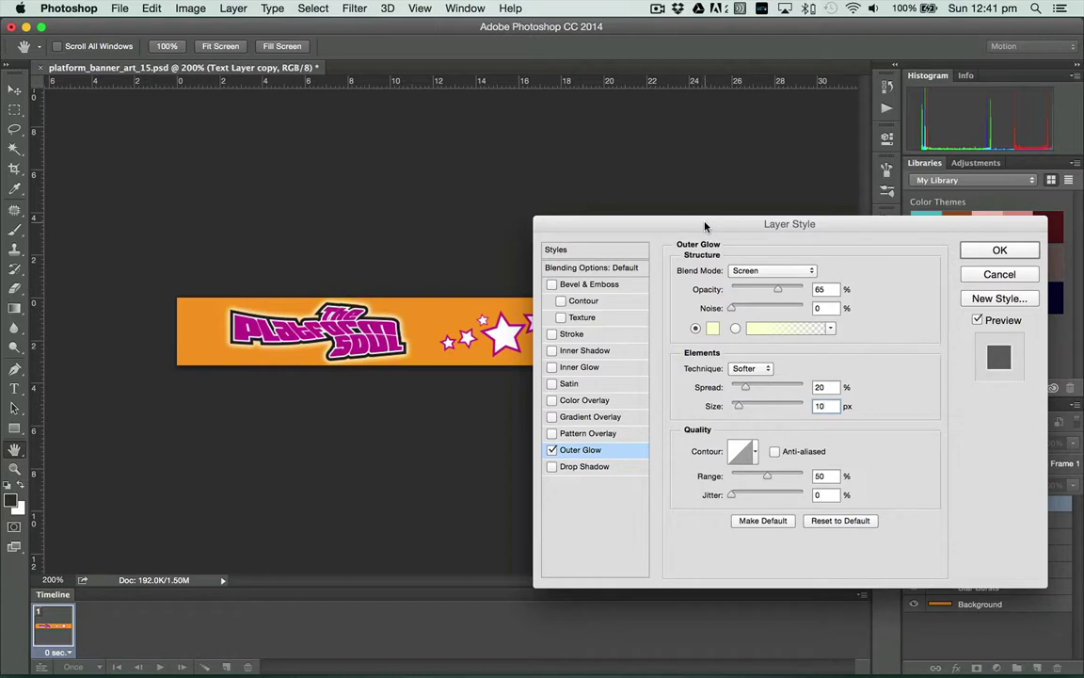
click(1000, 250)
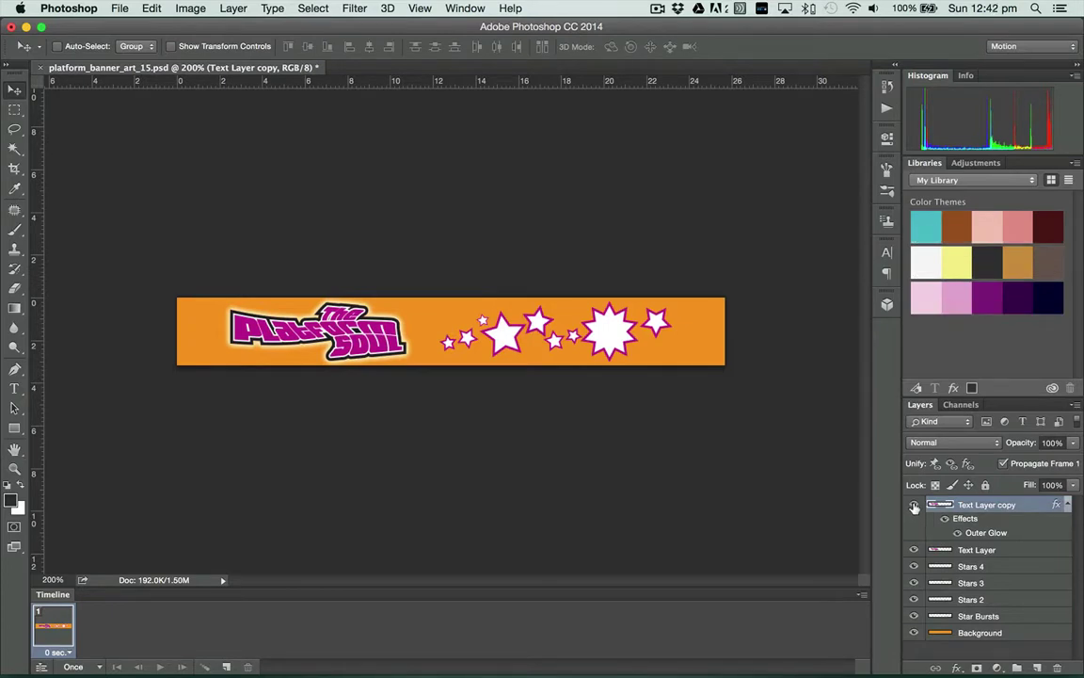
- Compare the glowing and plain text by toggling the visibility of Text Layer copy, leaving the copy hidden
click(914, 508)
click(914, 508)
click(914, 509)
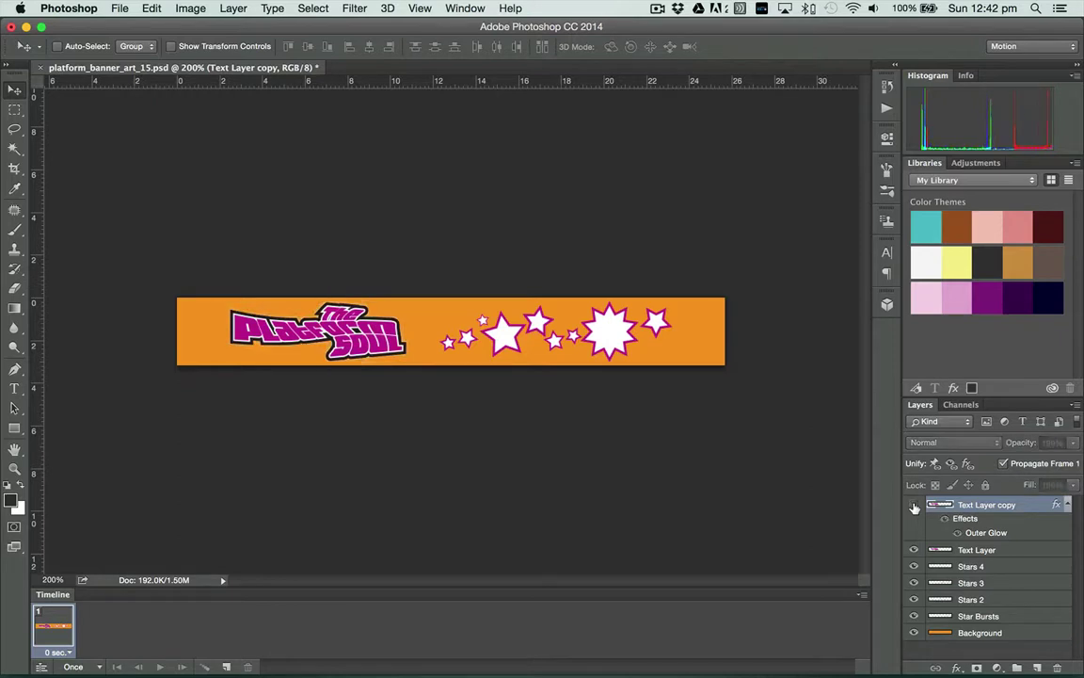
click(914, 509)
click(914, 508)
click(914, 509)
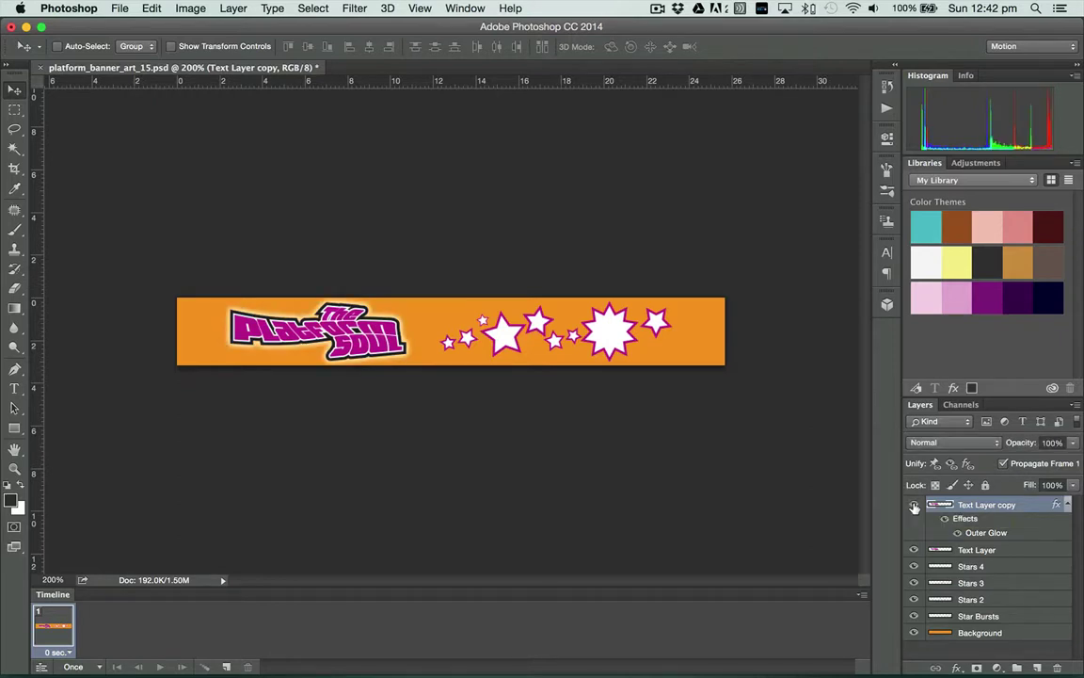
click(914, 508)
click(914, 508)
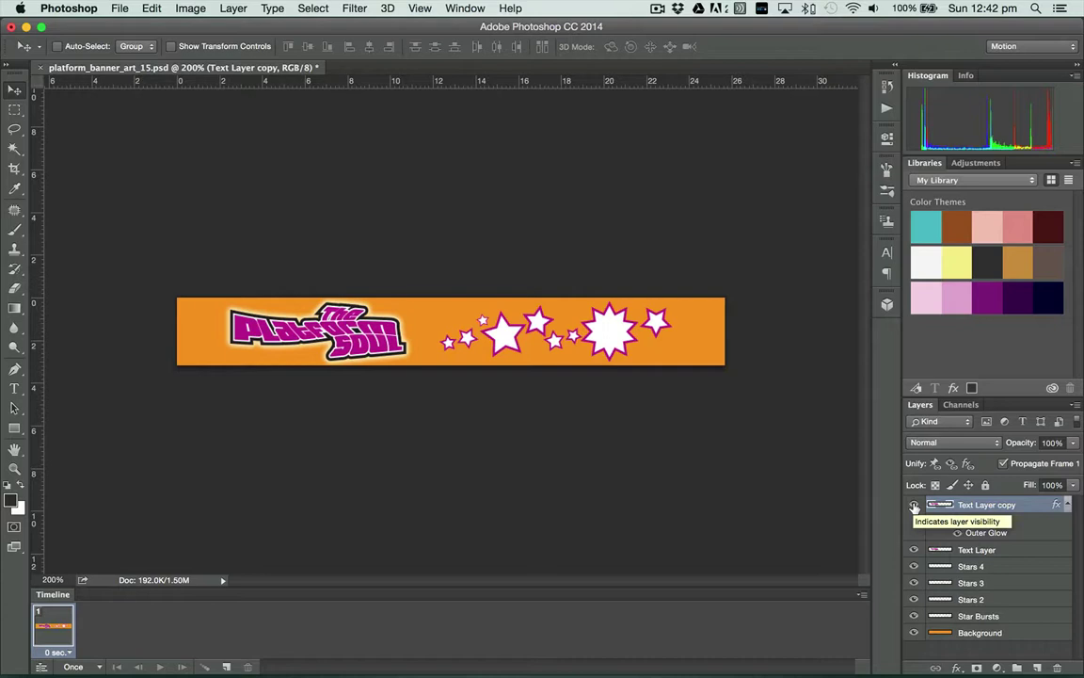
click(914, 507)
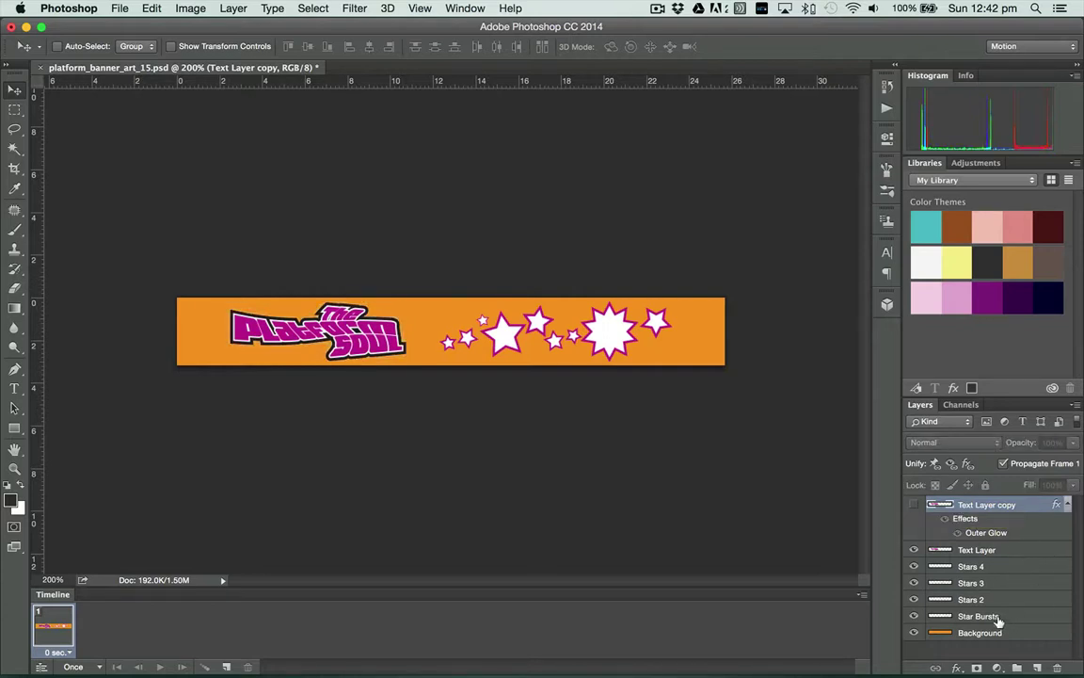
- Check the Star Bursts, Stars 2, Stars 3, Stars 4 and Text Layer artwork by hiding the layers and showing them again
click(914, 616)
click(914, 599)
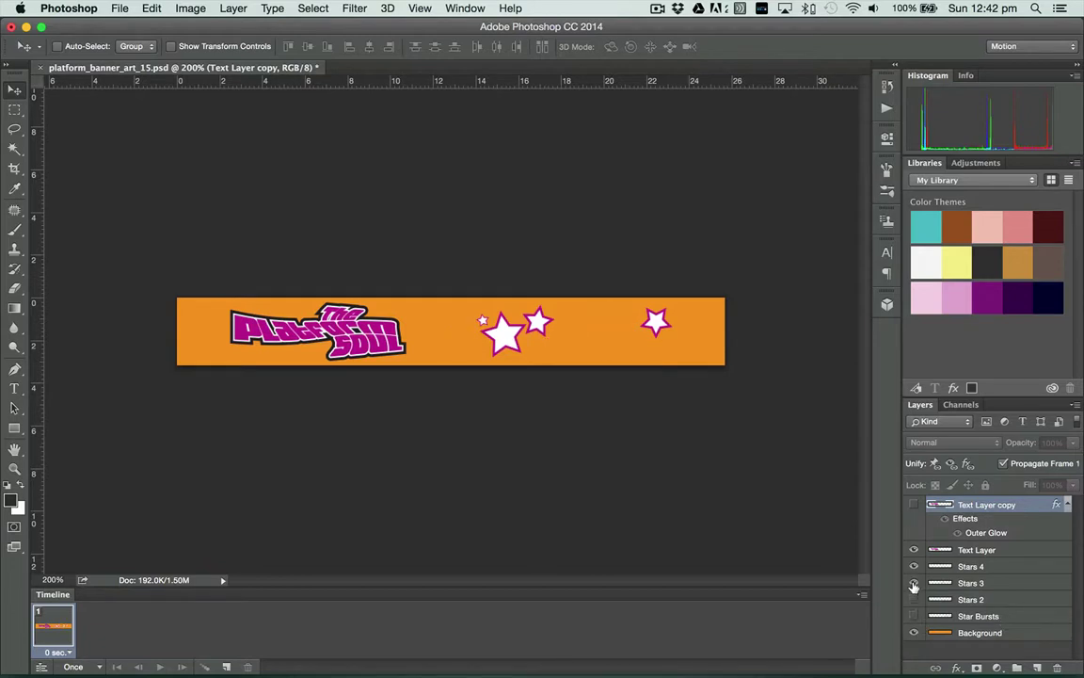
click(914, 582)
click(914, 567)
click(914, 551)
click(914, 551)
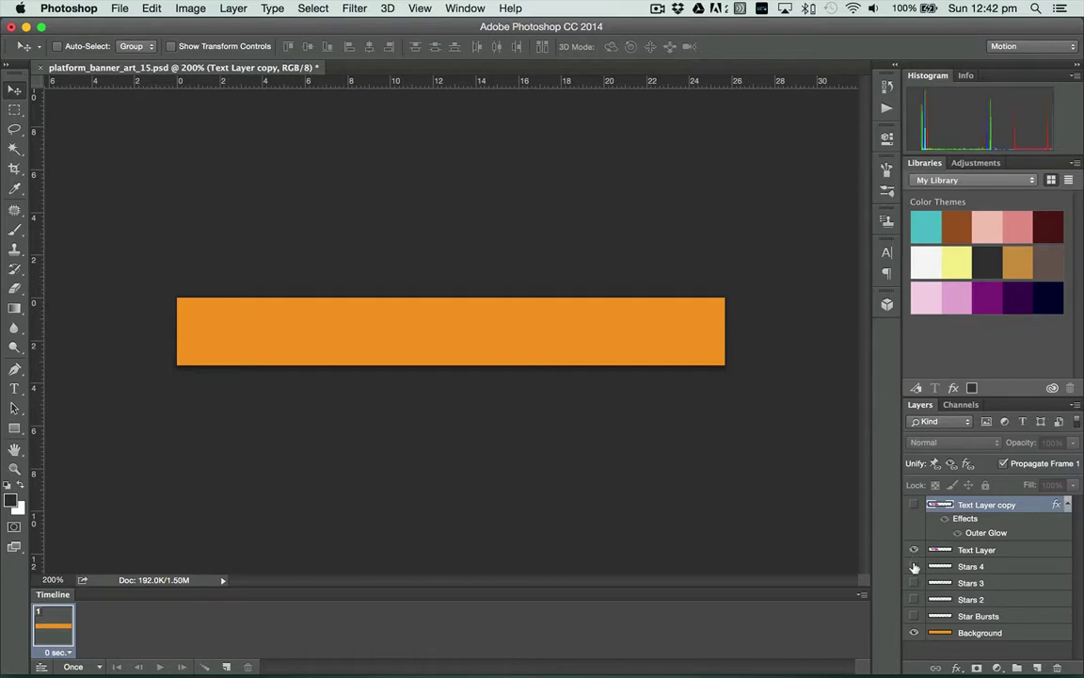
click(914, 567)
click(914, 583)
click(914, 600)
click(914, 616)
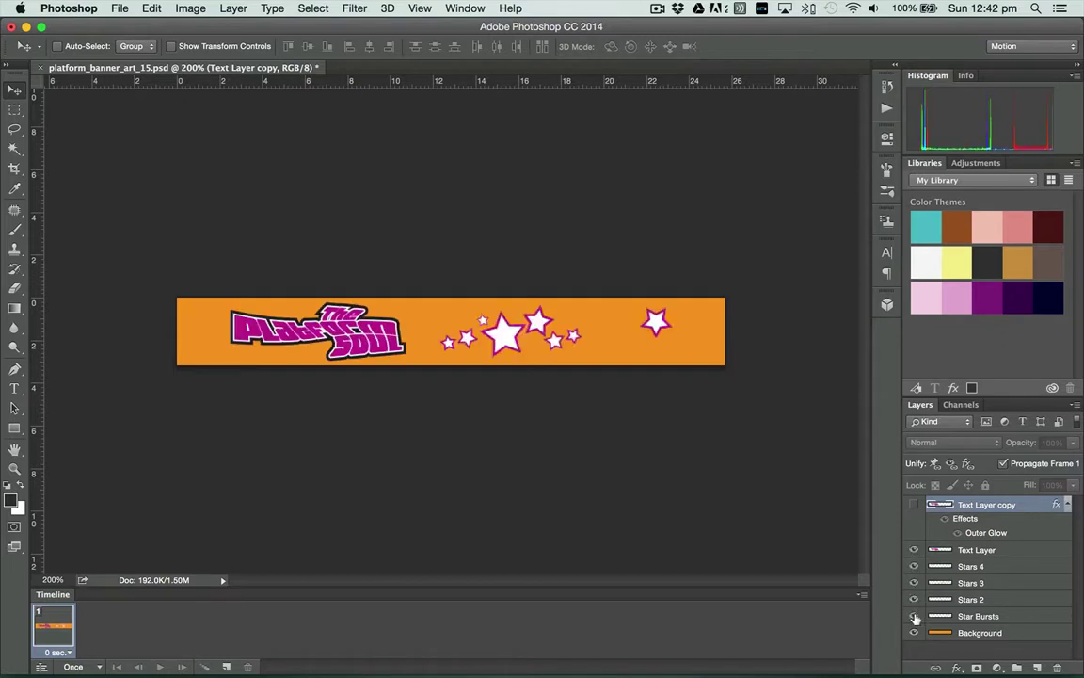
click(914, 615)
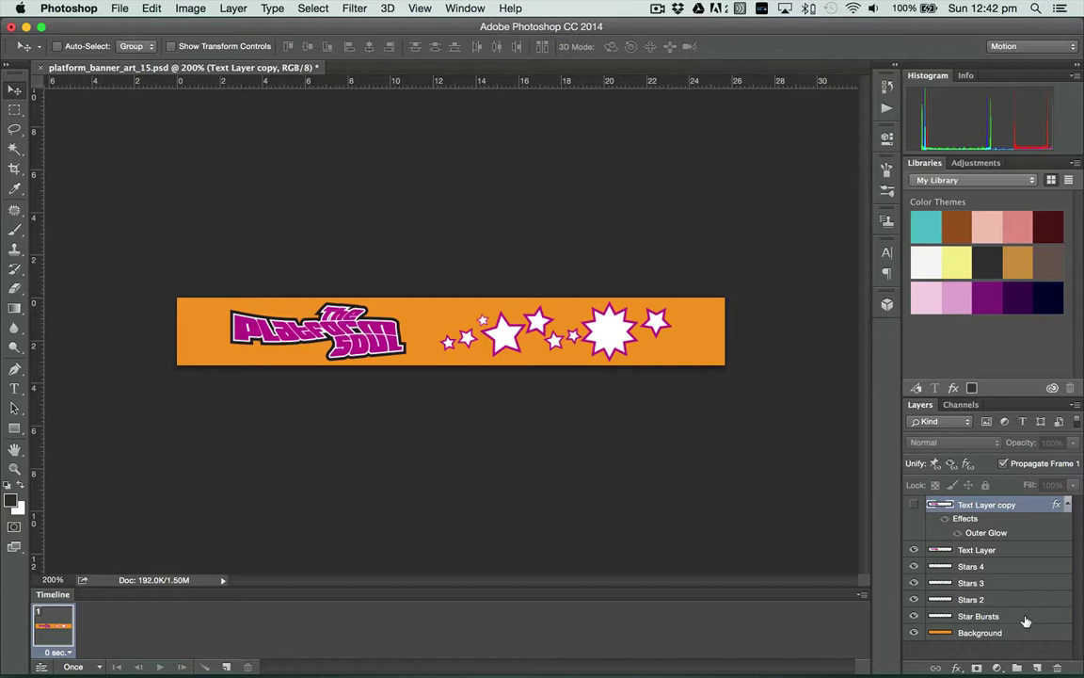
- Duplicate the Stars 4, Stars 3, Stars 2 and Star Bursts layers together within the same document
click(1026, 617)
shift+click(1026, 569)
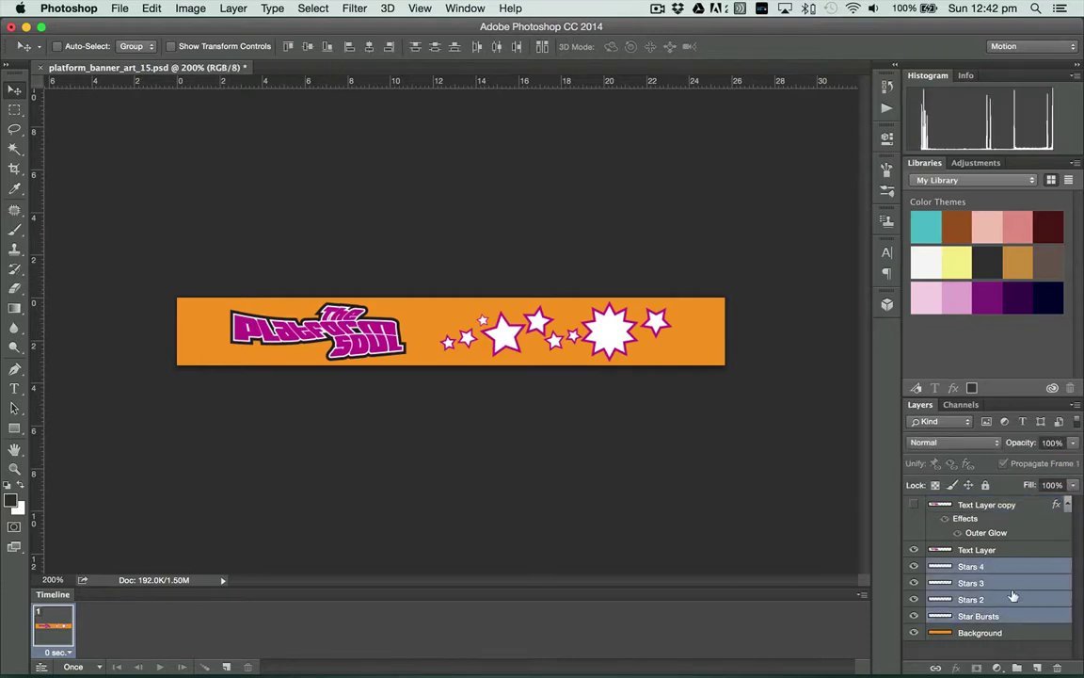
click(1077, 405)
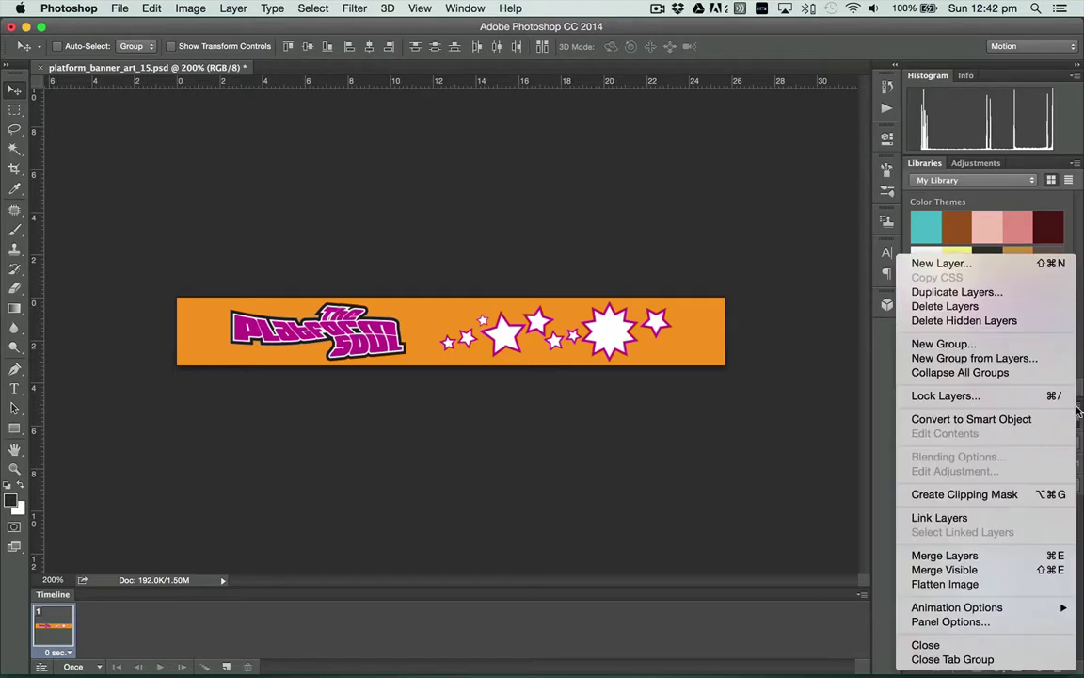
click(966, 293)
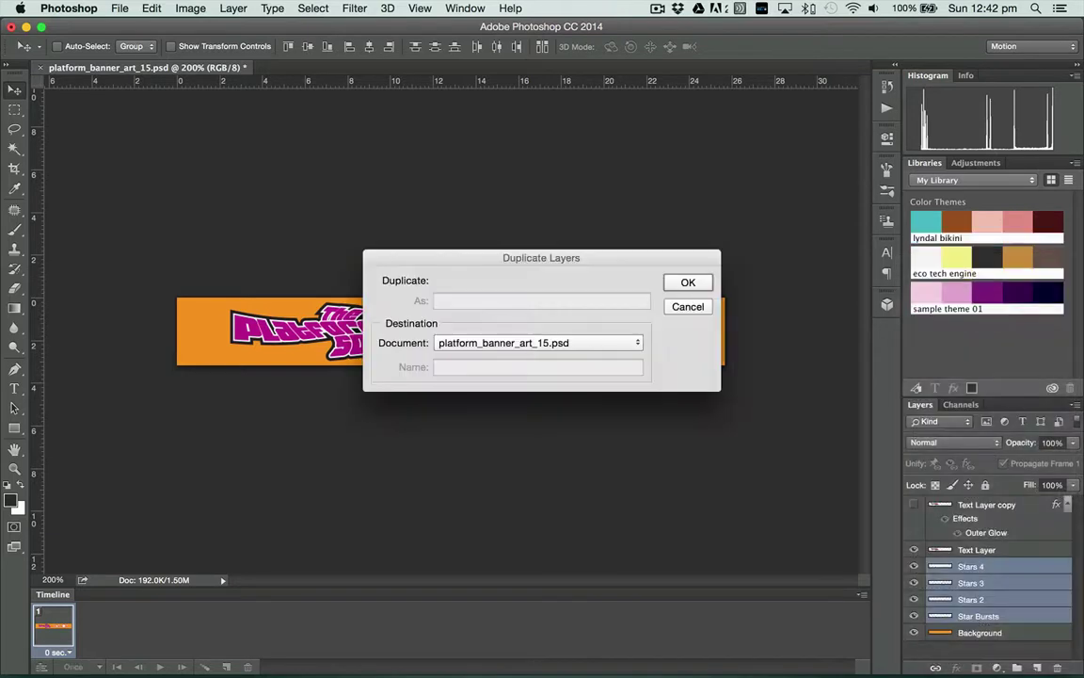
click(685, 283)
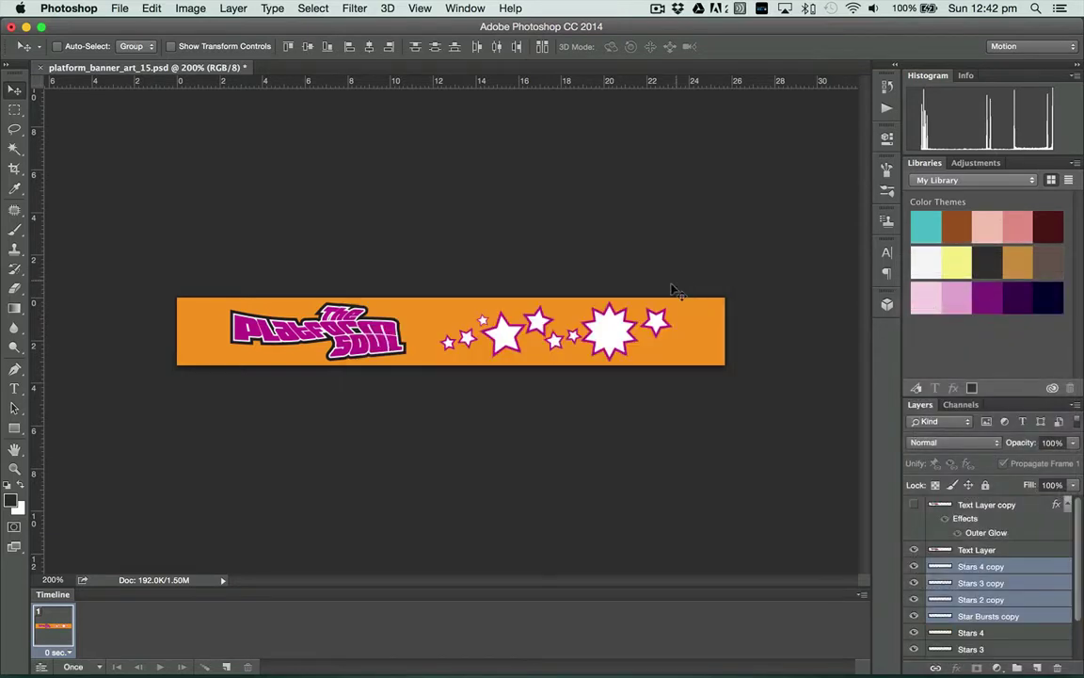
- Group the four duplicated star layers into a new group with the default name and Pass Through mode
click(1075, 407)
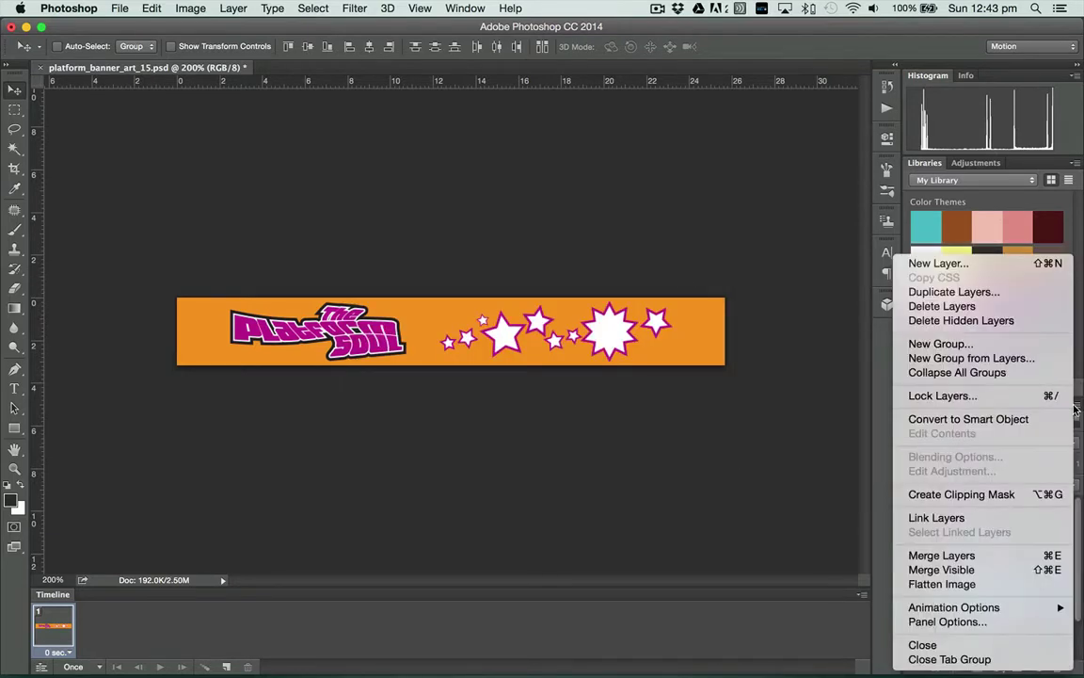
click(984, 359)
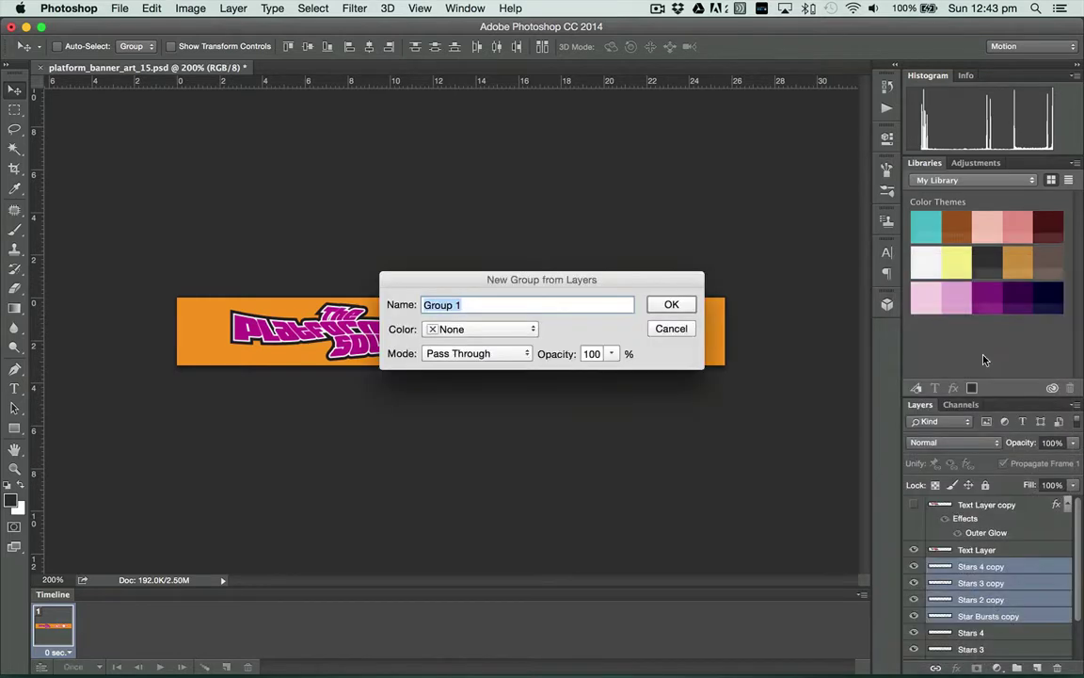
click(671, 305)
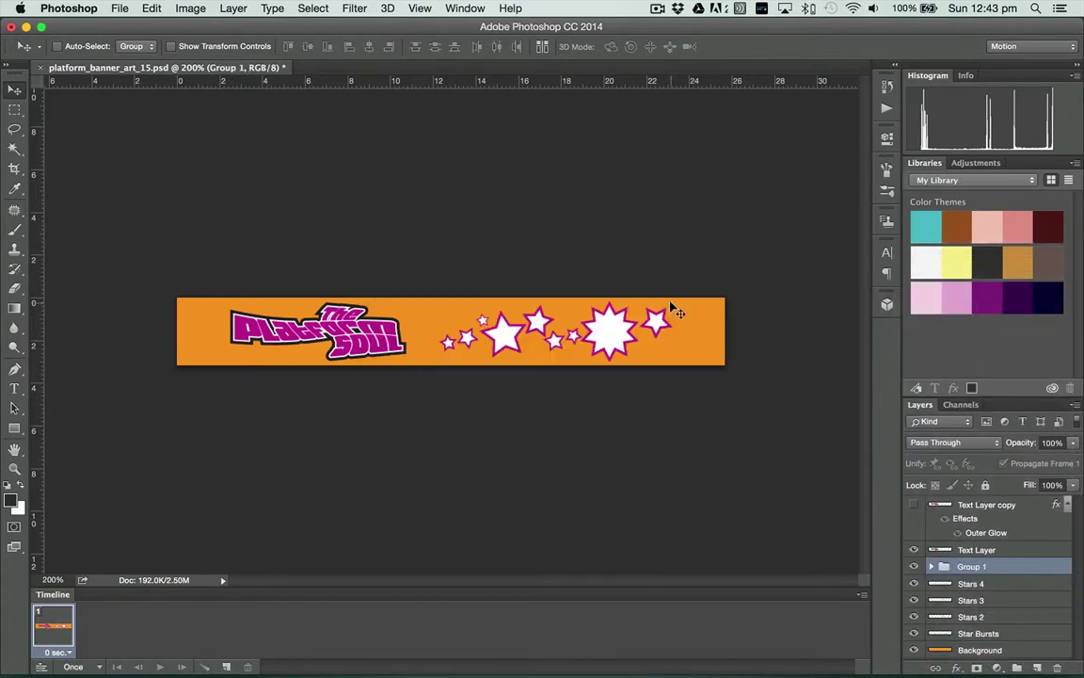
- Add an Outer Glow effect to Group 1 and set its glow colour to pale yellow
right_click(1042, 572)
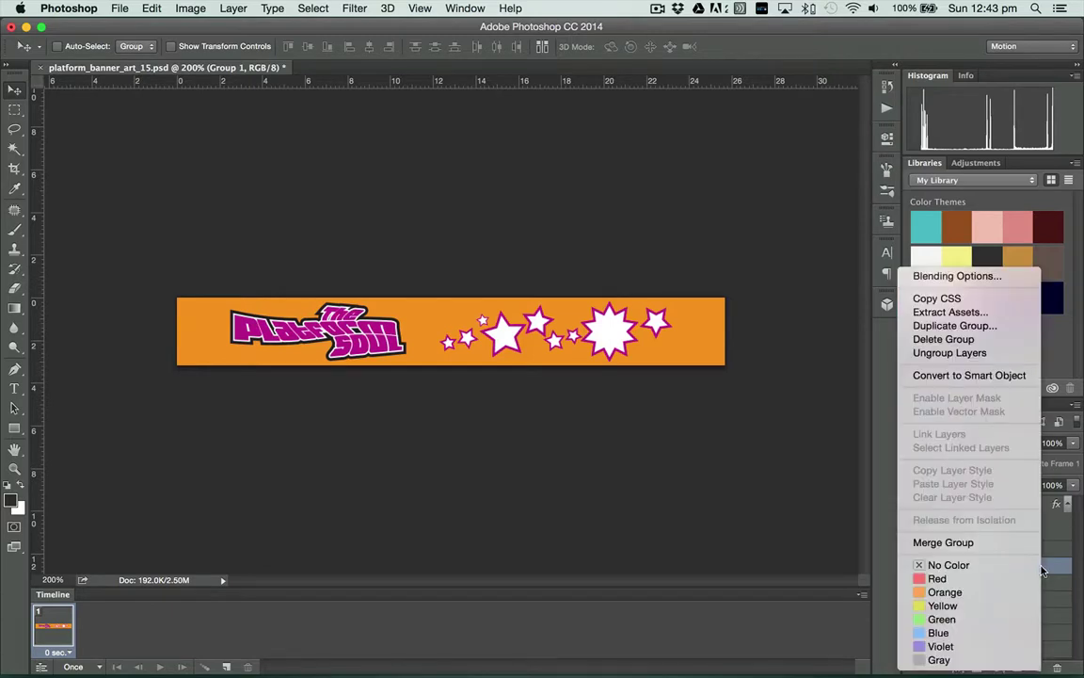
click(986, 277)
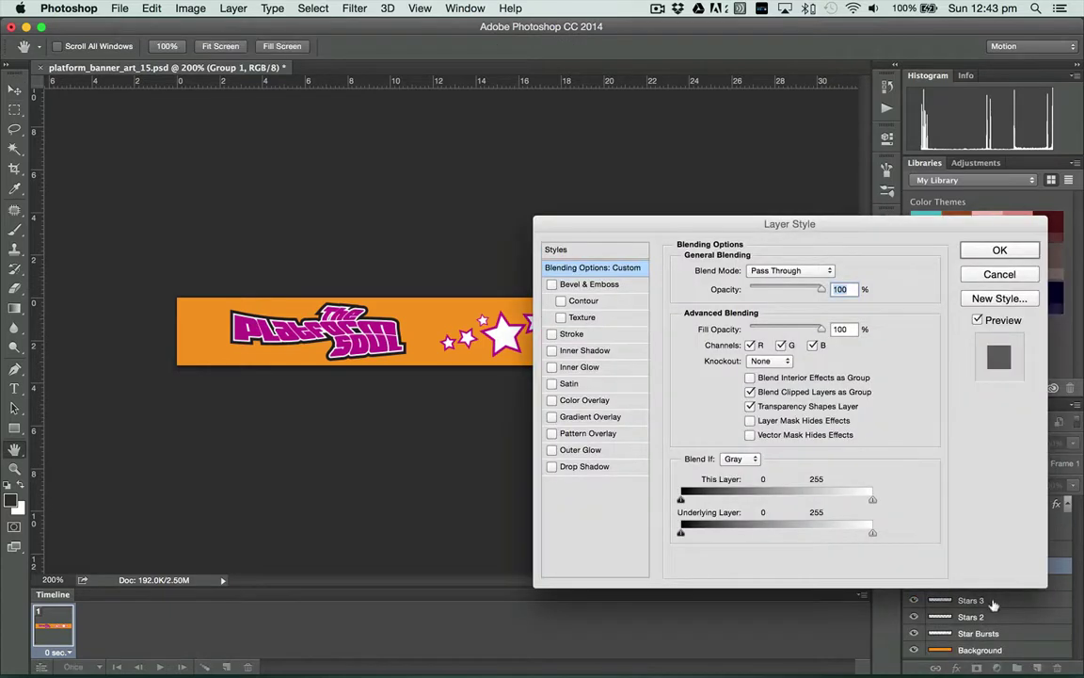
click(572, 454)
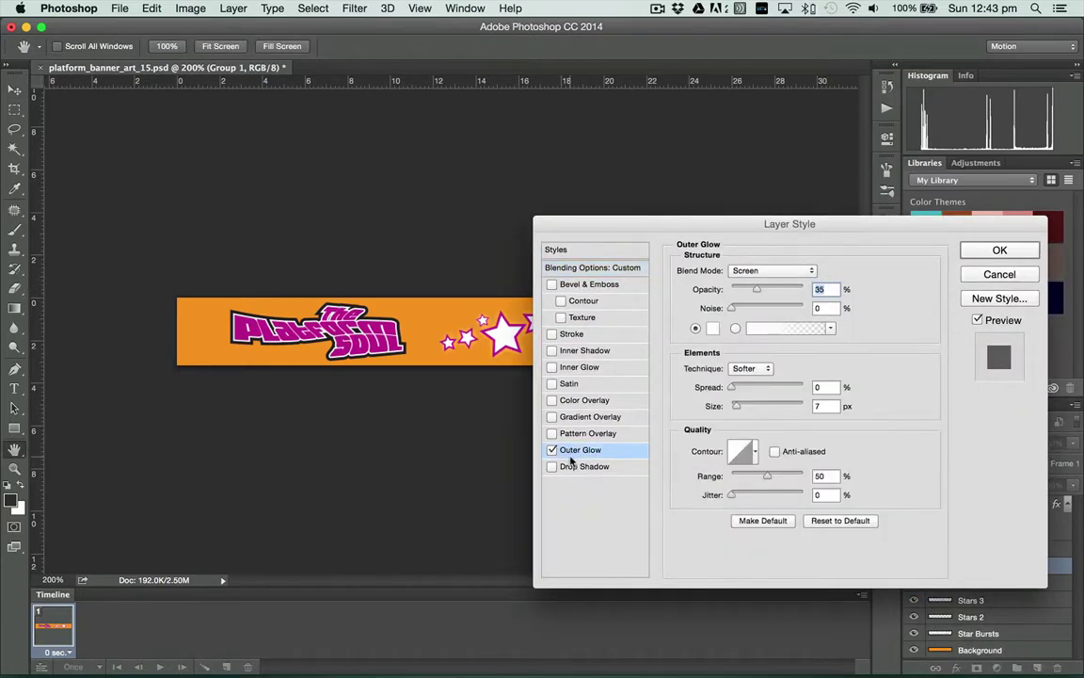
click(712, 328)
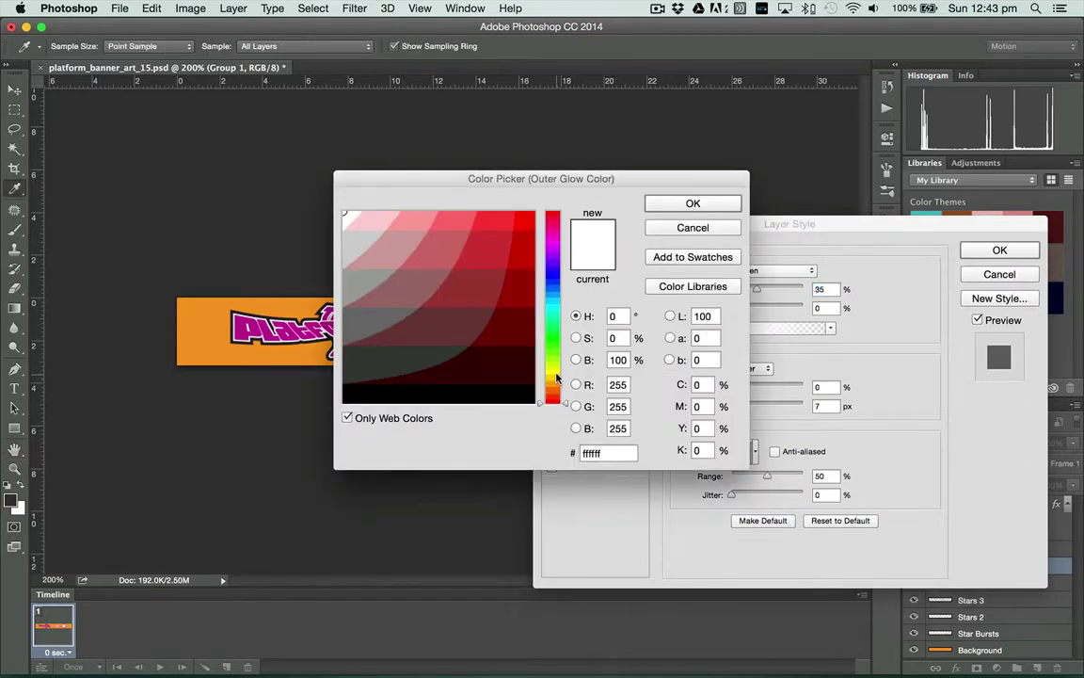
click(557, 374)
click(381, 219)
click(692, 205)
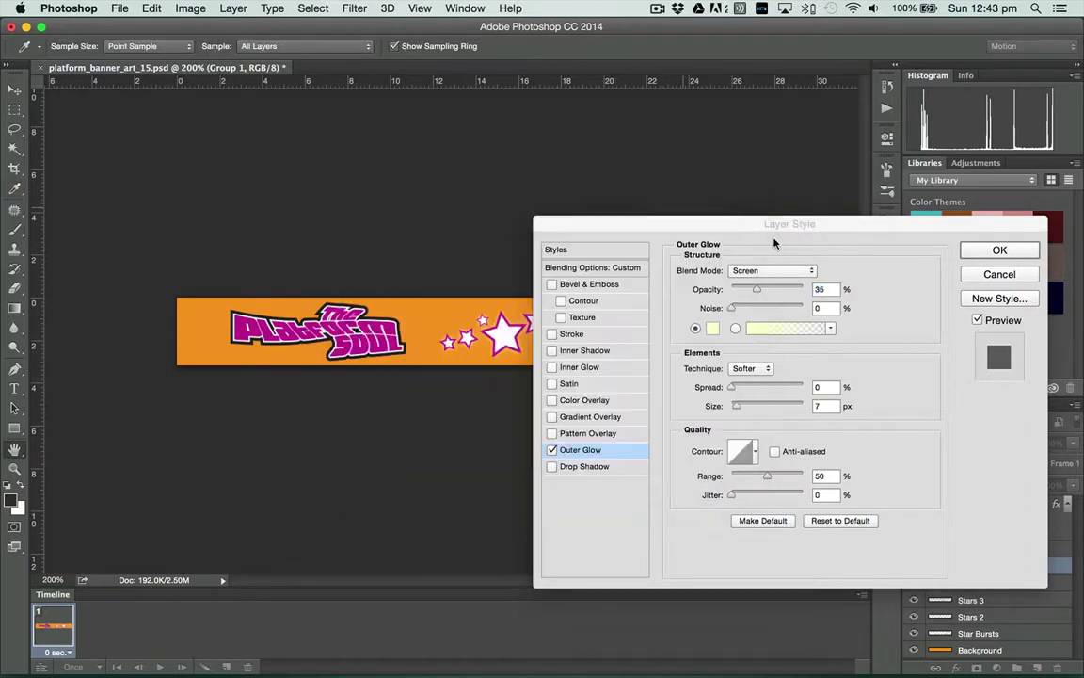
- Set Group 1's outer glow to 65% opacity, 20% spread and 10 px size, and apply the layer style
double_click(825, 289)
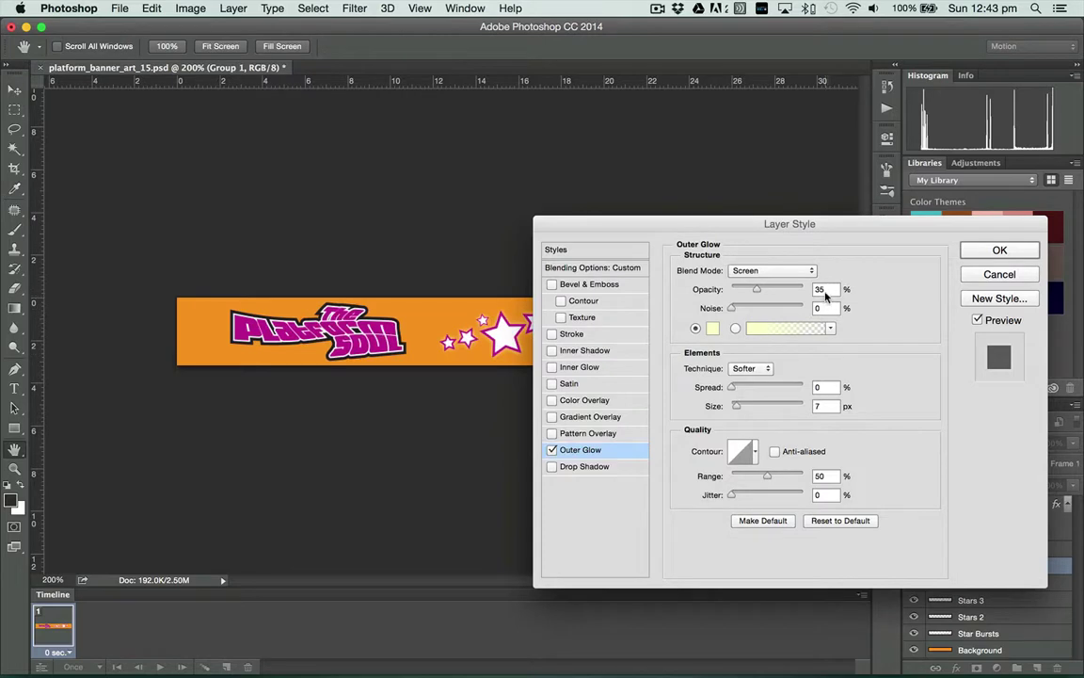
text(65)
drag(826, 387, 777, 383)
text(20)
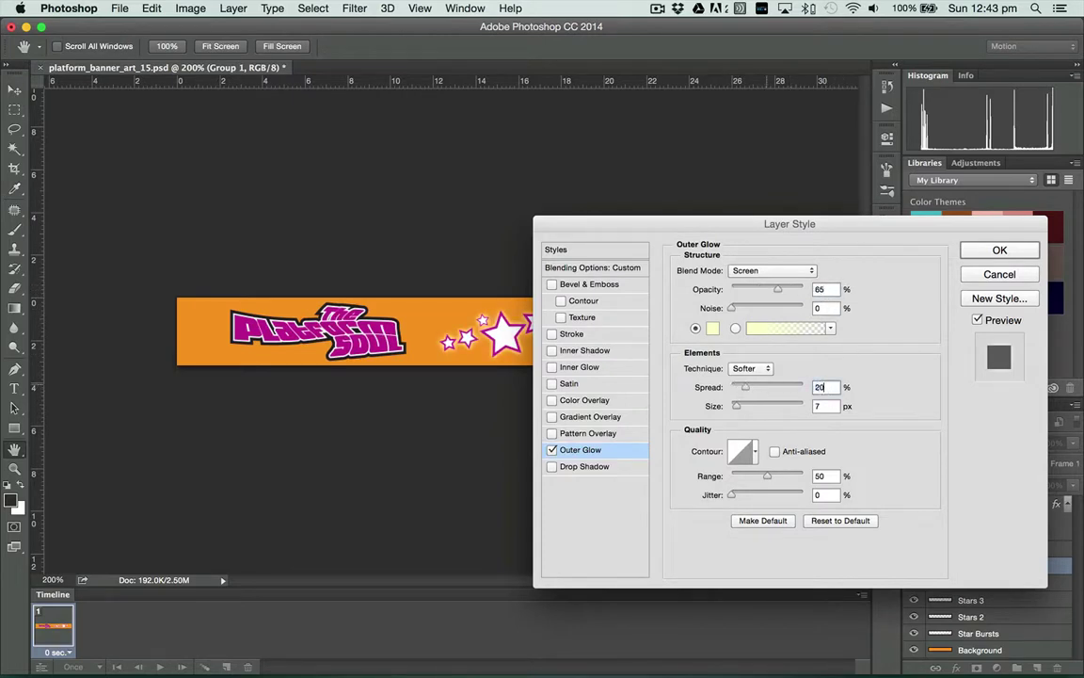
key(Tab)
text(10)
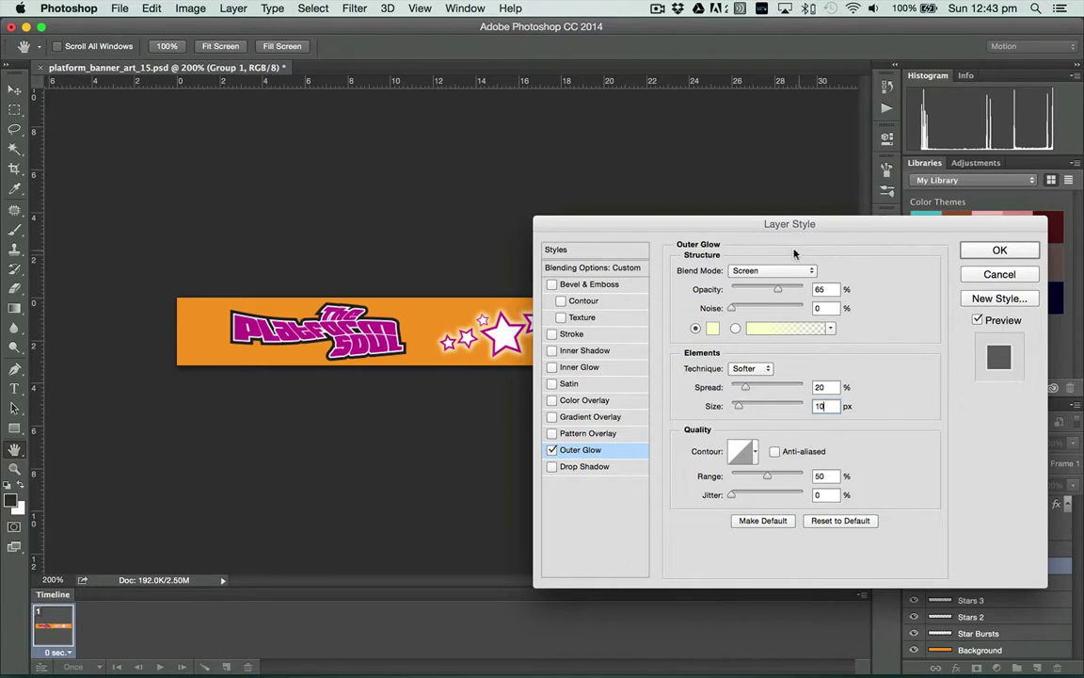
click(1011, 252)
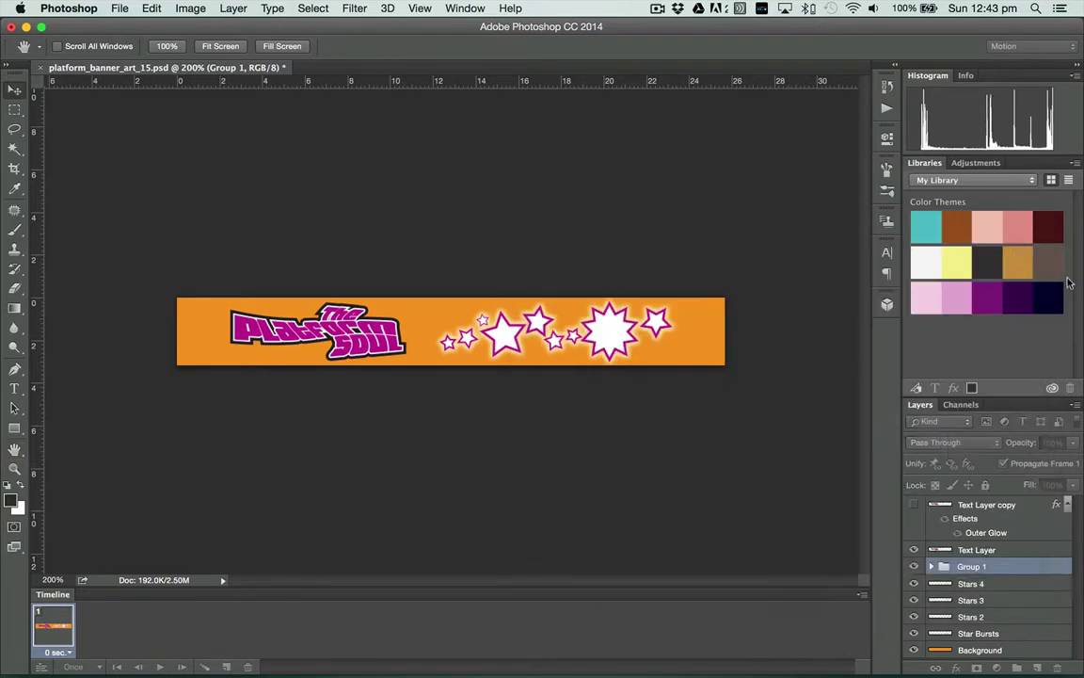
- Compare the glowing and plain stars by toggling the visibility of Group 1, leaving the group hidden
click(915, 569)
click(915, 568)
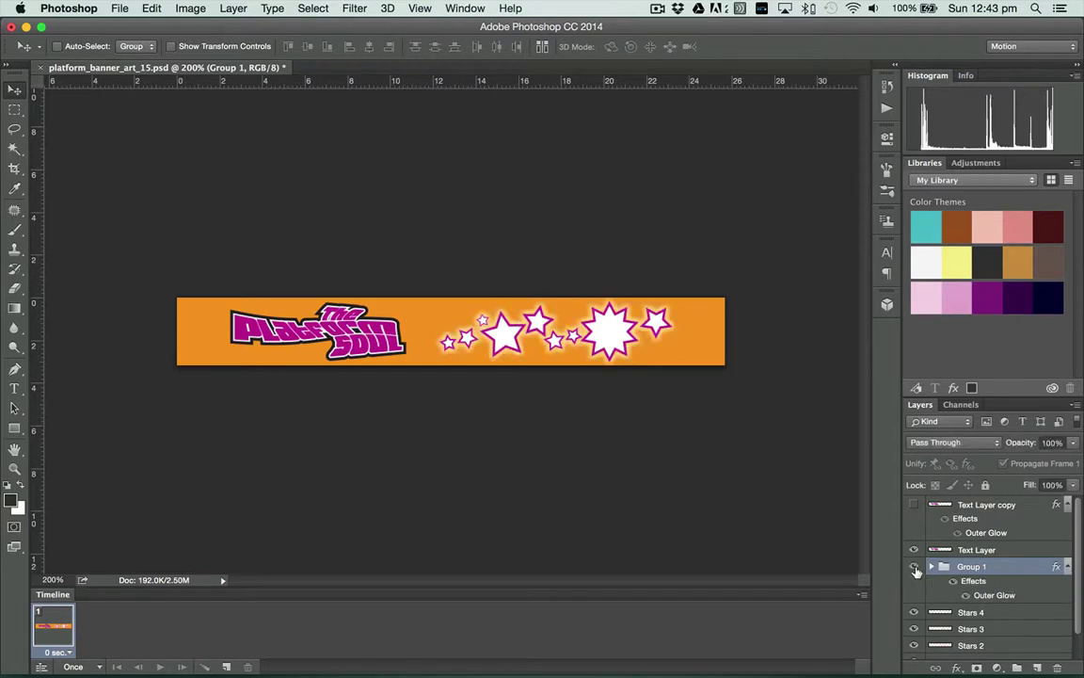
click(915, 568)
click(915, 568)
click(915, 569)
click(915, 569)
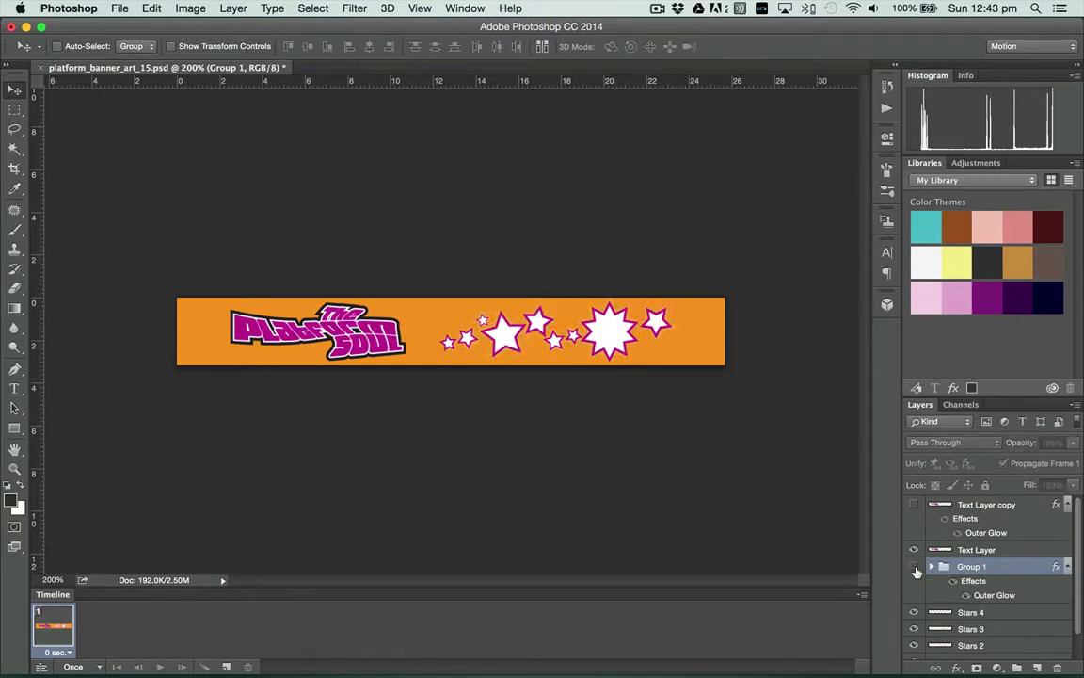
click(915, 568)
click(915, 568)
- Hide the Stars 4, Stars 3, Stars 2 and Star Bursts layers in the first animation frame
scroll(1079, 576, down, 1)
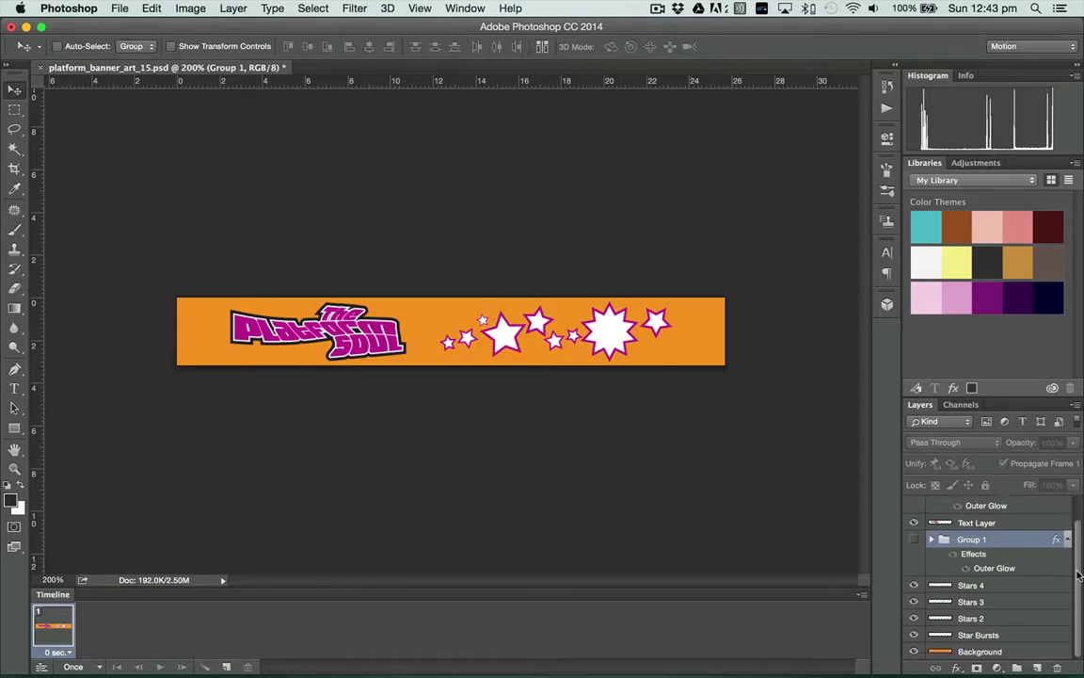
scroll(1081, 541, up, 1)
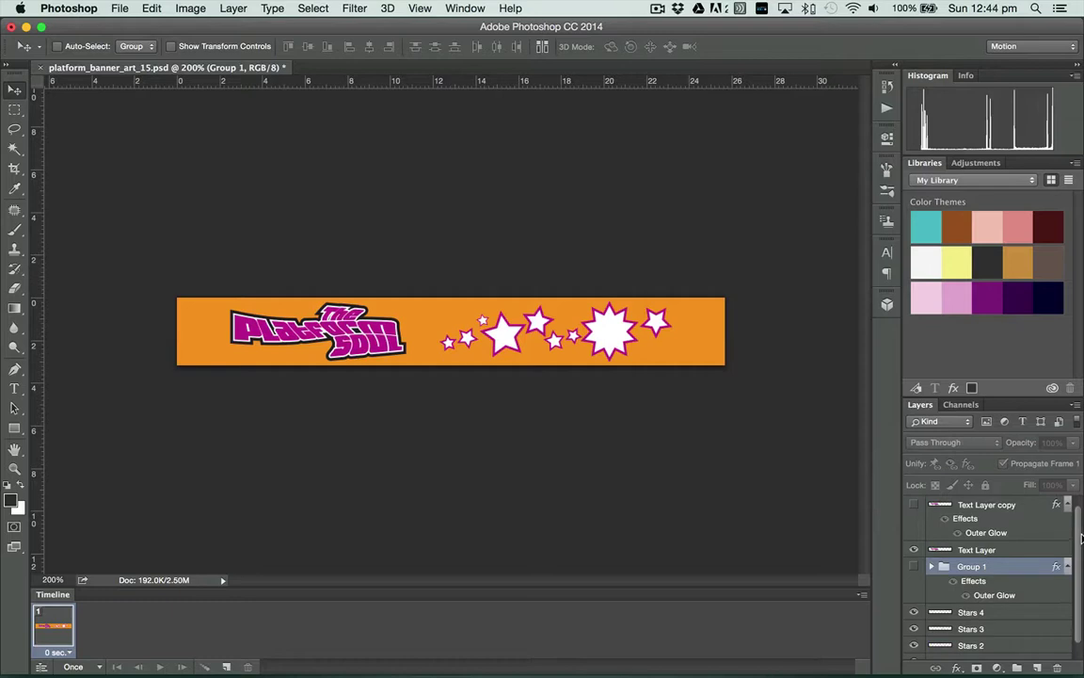
scroll(1081, 564, down, 1)
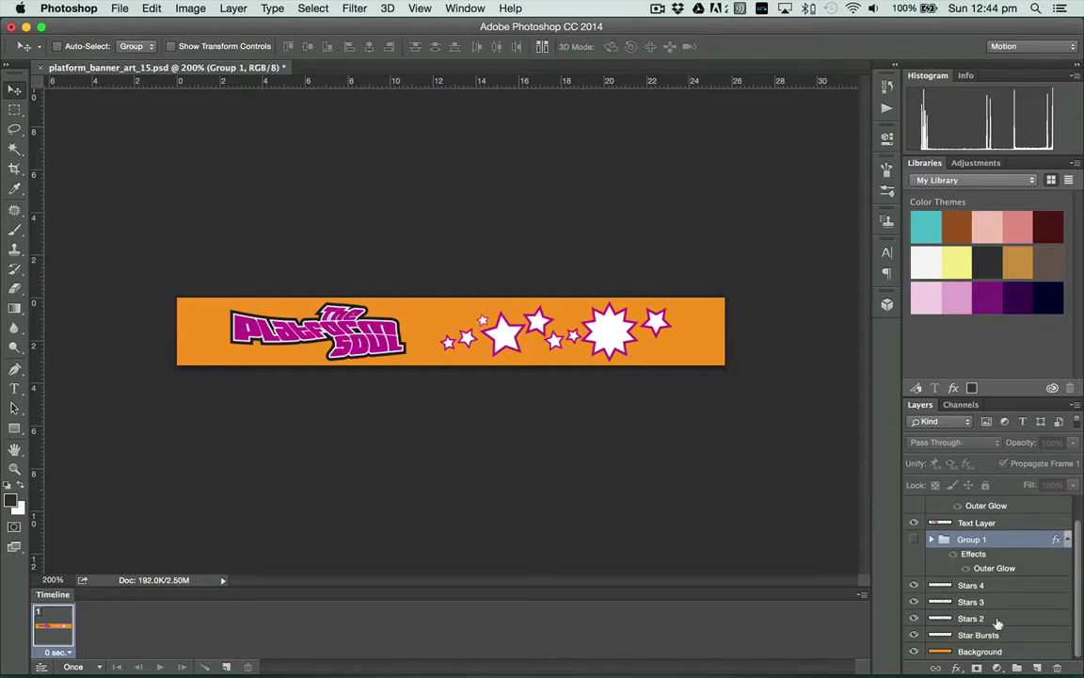
click(913, 585)
click(913, 602)
click(913, 618)
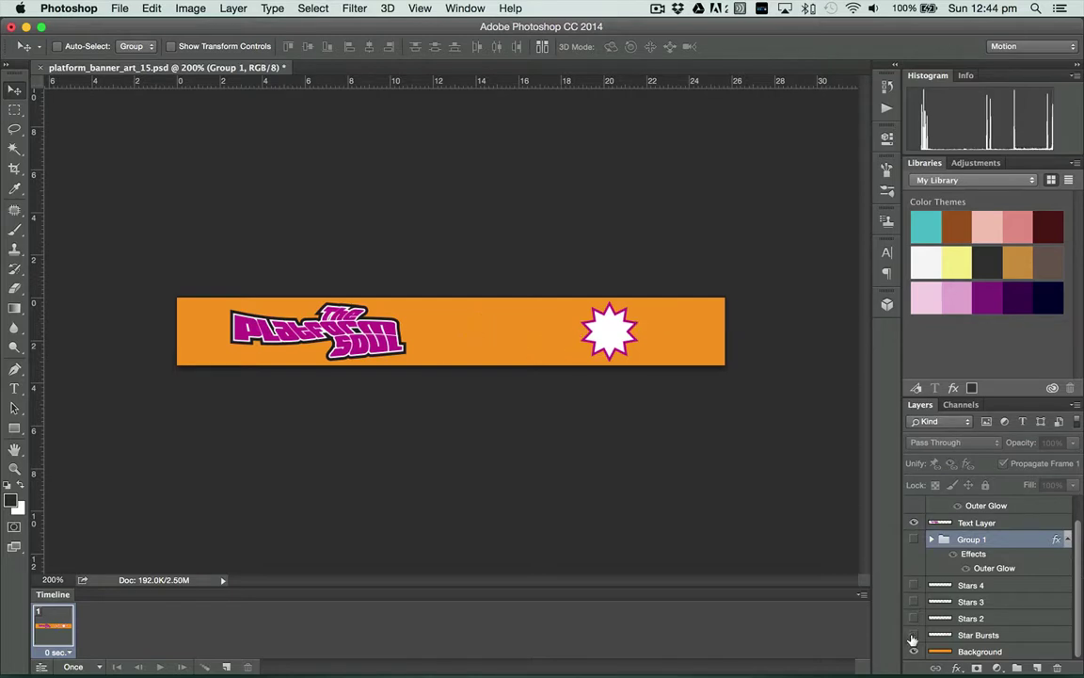
click(913, 635)
scroll(1076, 565, up, 1)
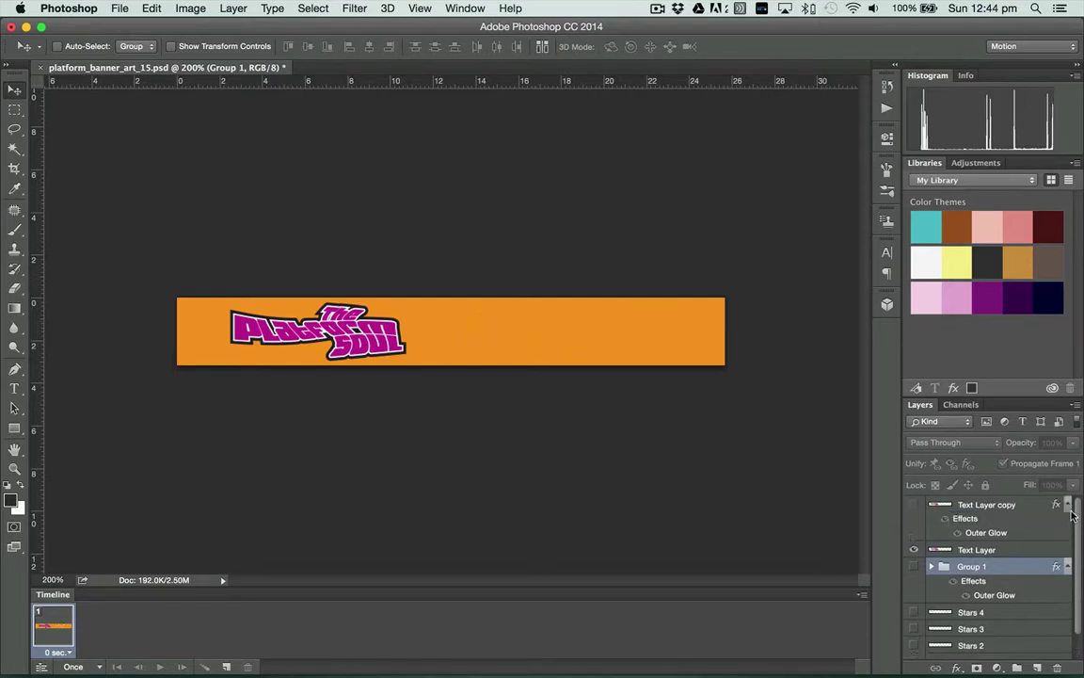
scroll(1078, 583, down, 1)
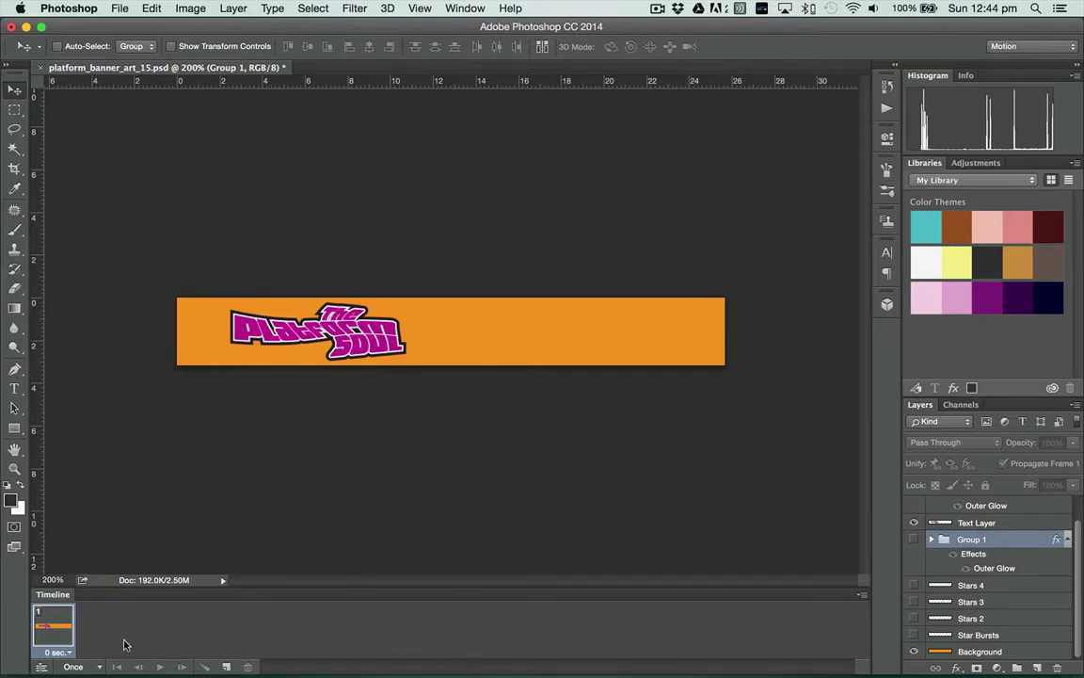
- Add a second animation frame with the Stars 4 layer shown, and compare it with frame 1
click(226, 667)
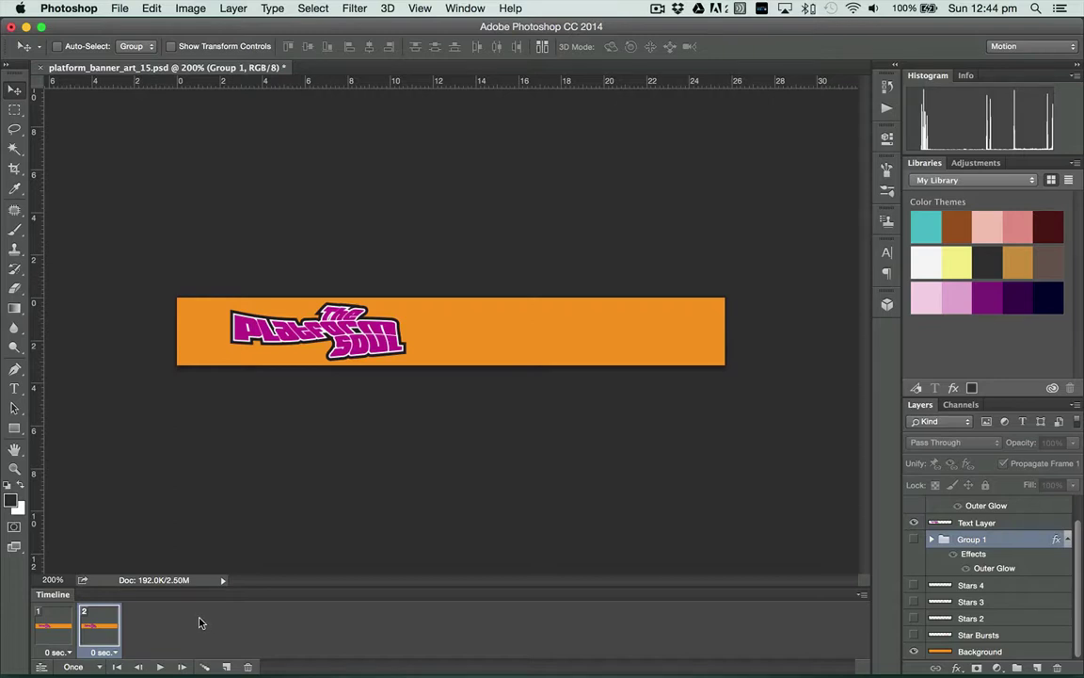
click(914, 588)
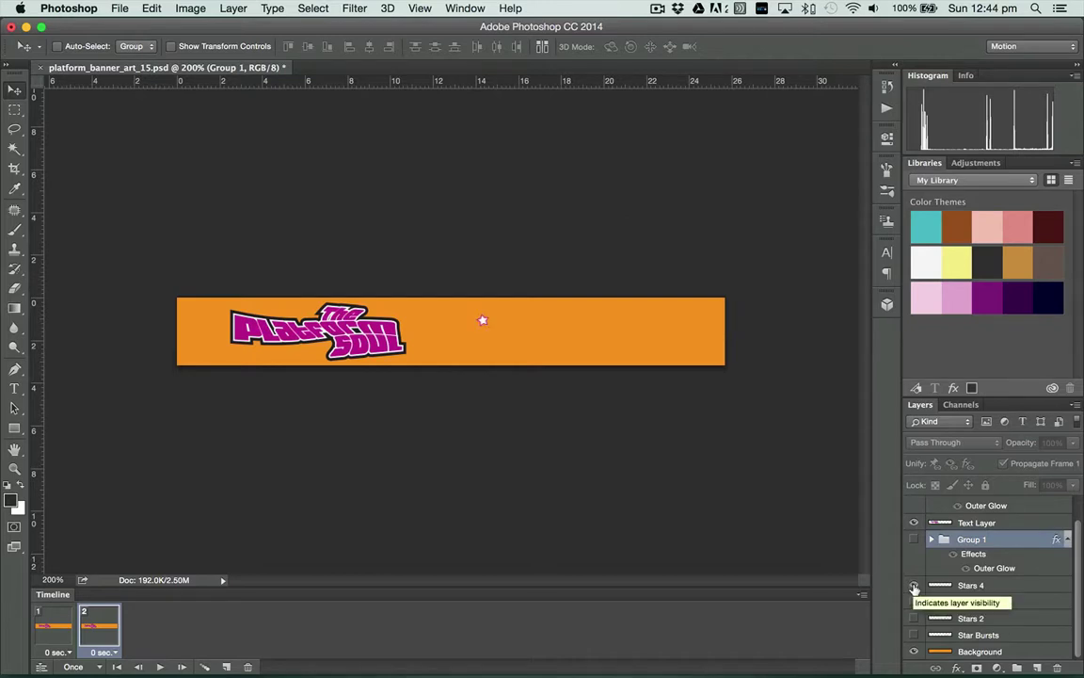
click(47, 629)
click(94, 629)
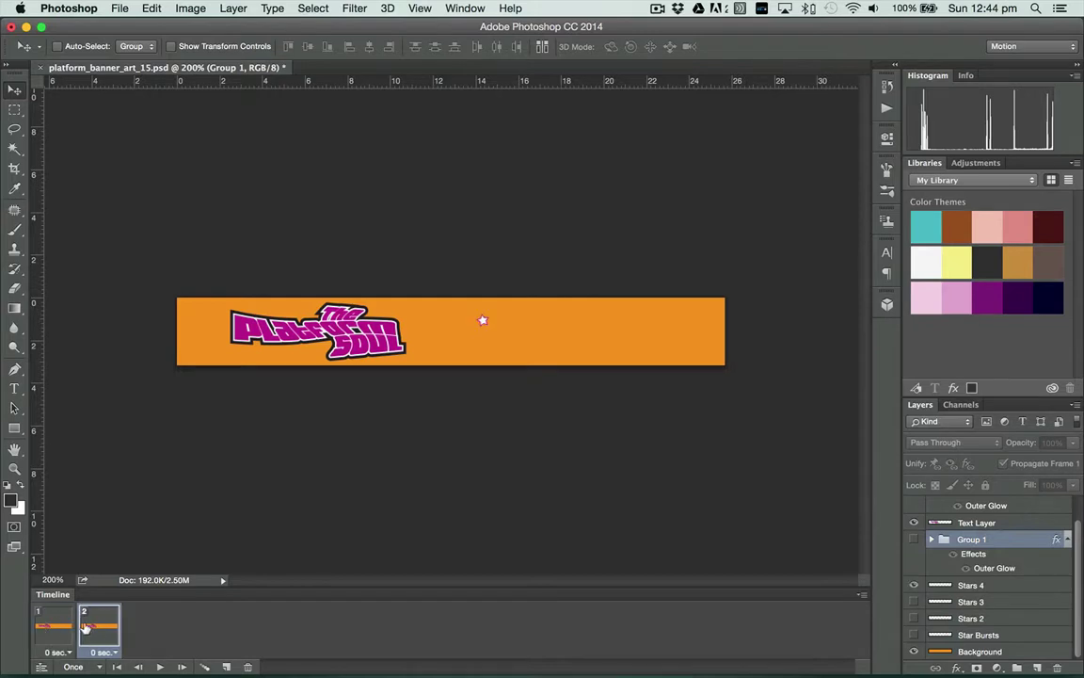
click(49, 628)
click(105, 631)
click(51, 631)
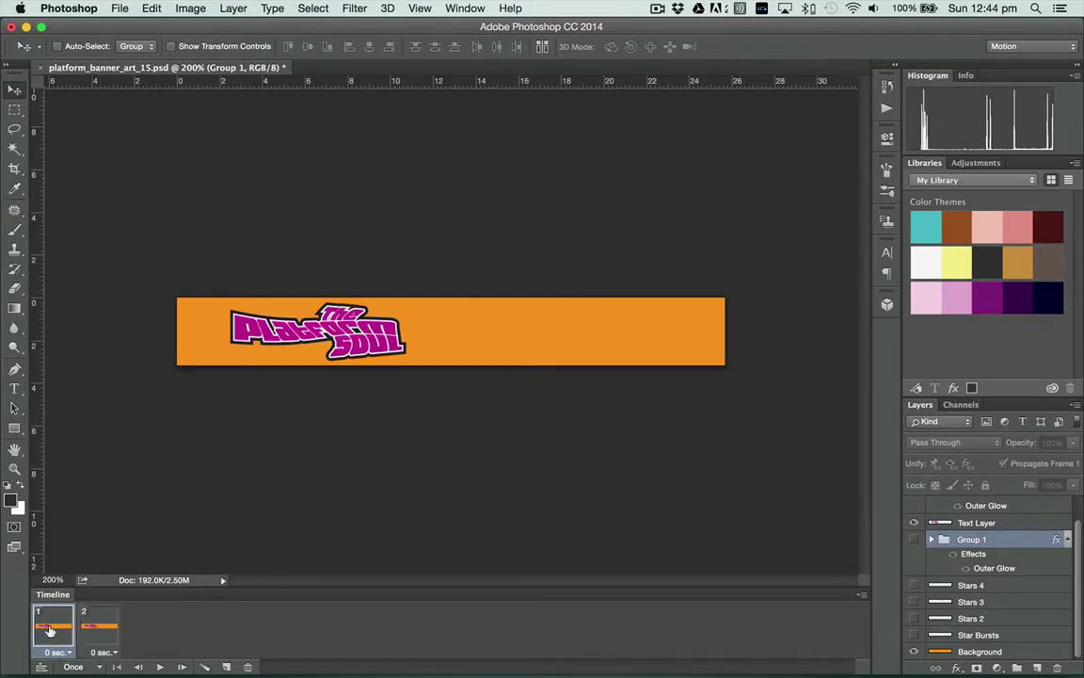
- Add frames 3 and 4 after frame 2, additionally showing Stars 3 from frame 3 and Stars 2 in frame 4
click(102, 625)
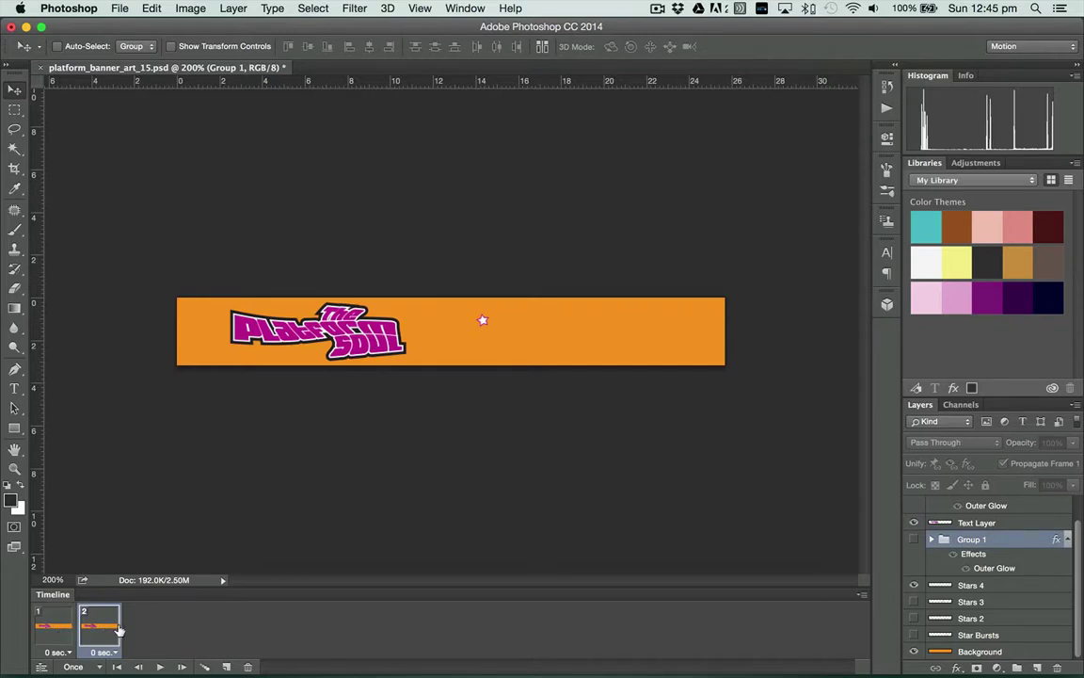
click(225, 666)
click(914, 602)
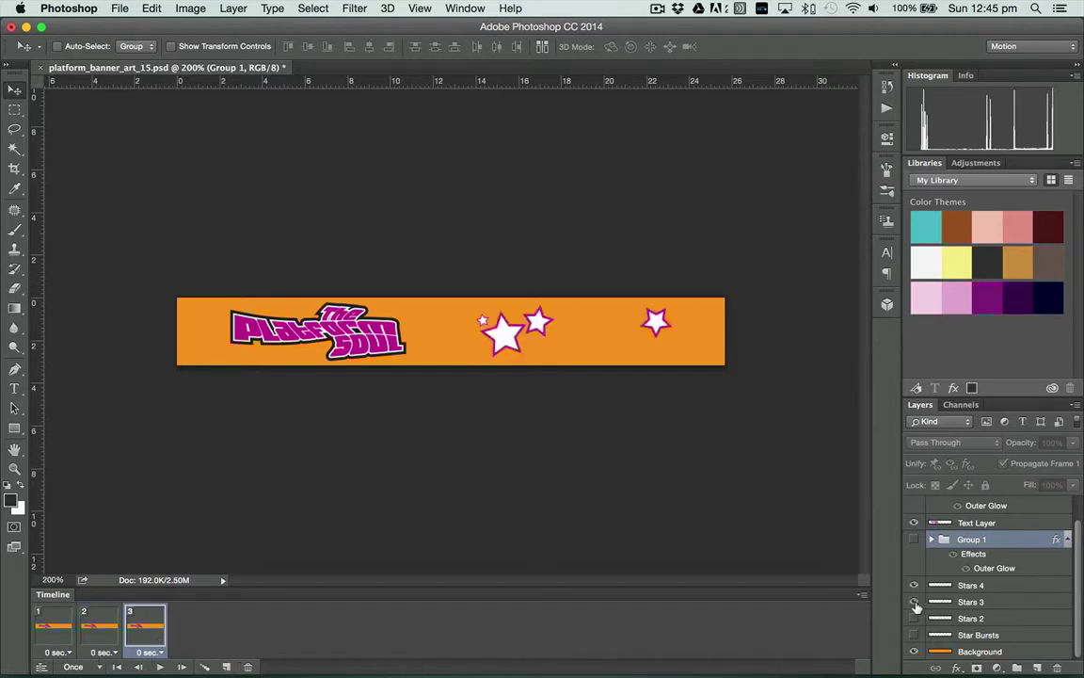
click(225, 666)
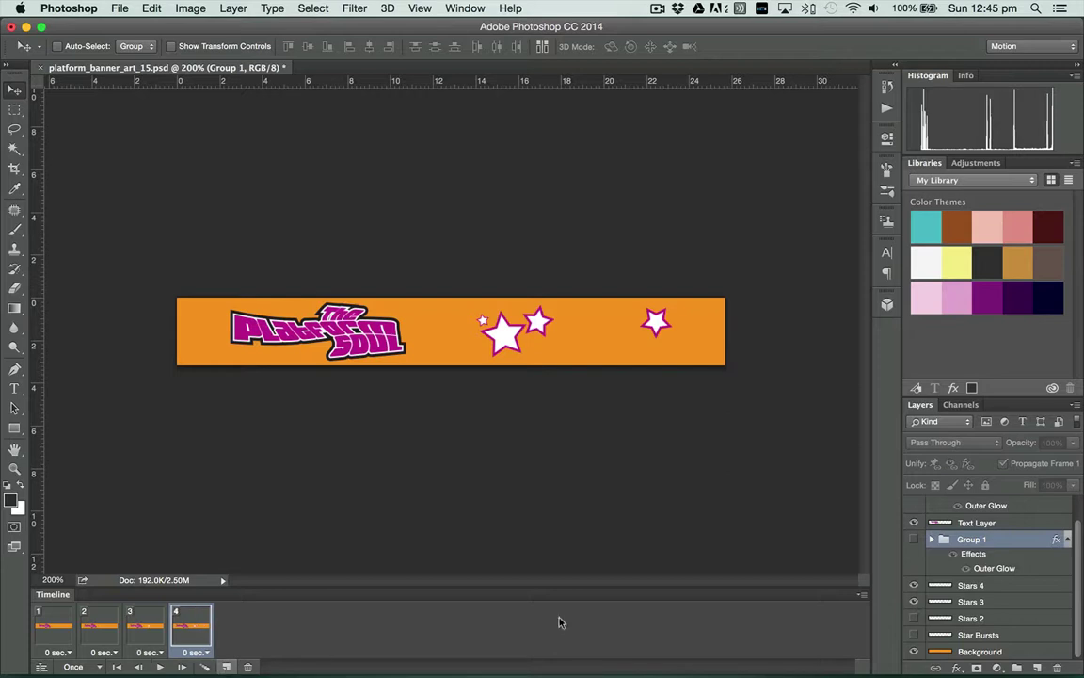
click(914, 618)
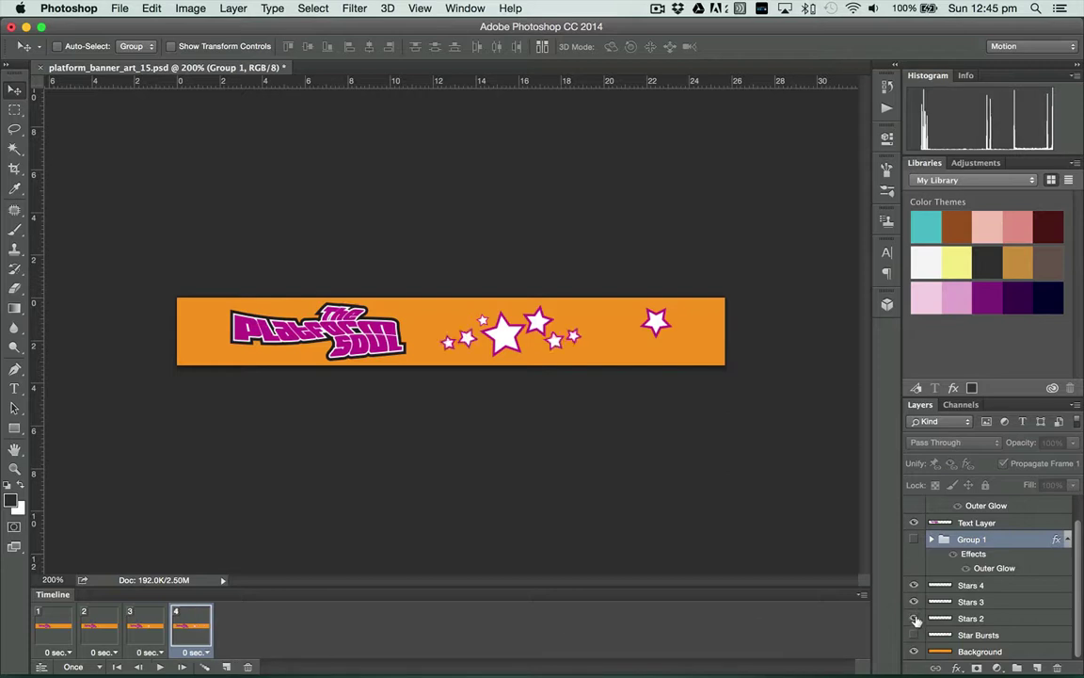
- Add frame 5 with the Star Bursts layer shown, and frame 6 with the glowing Group 1 shown
click(226, 666)
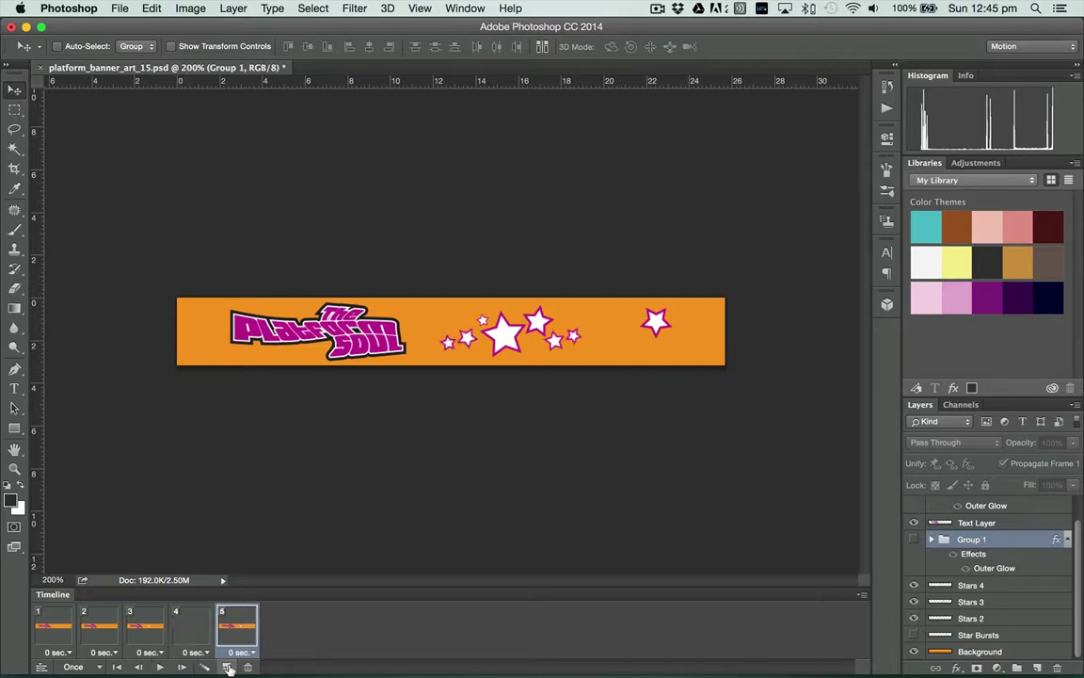
click(914, 636)
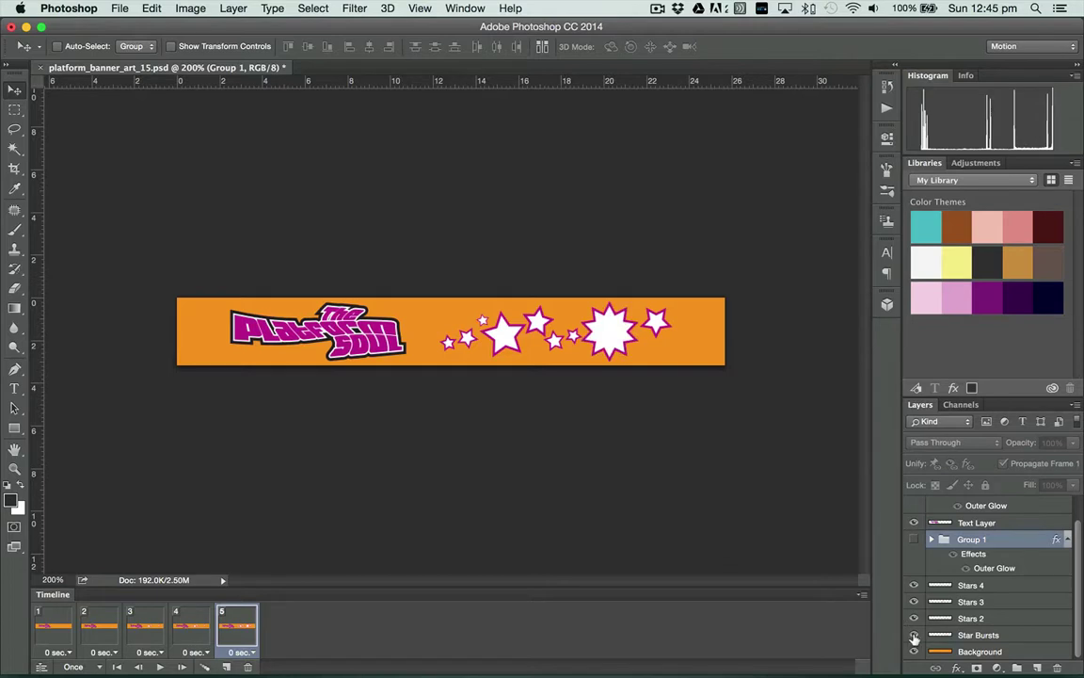
click(226, 667)
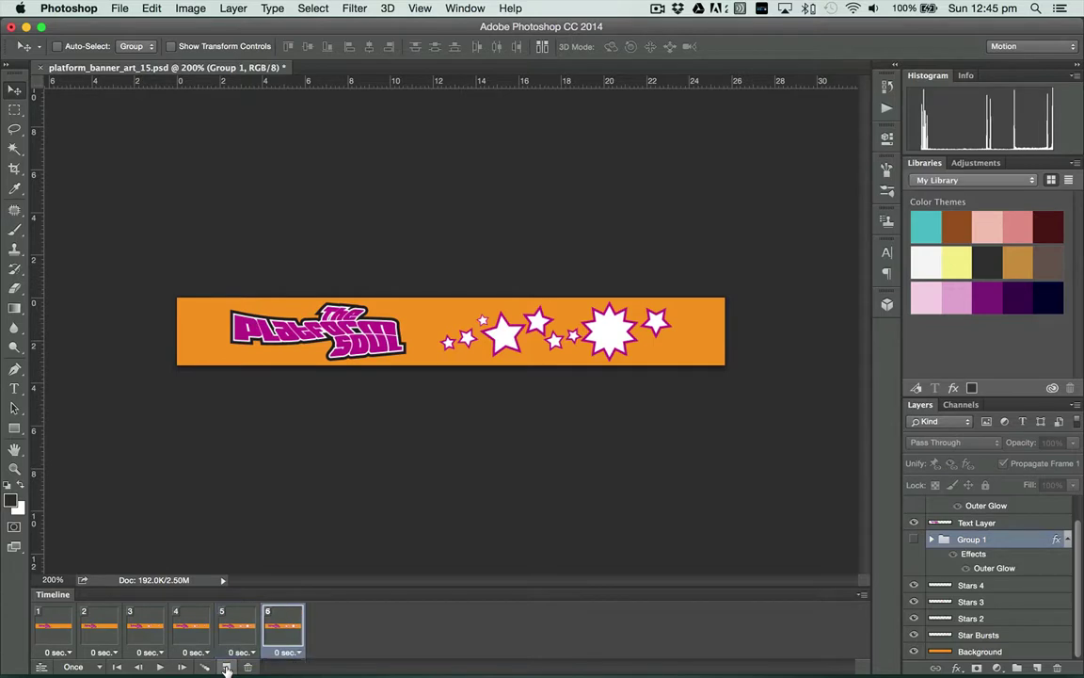
click(915, 539)
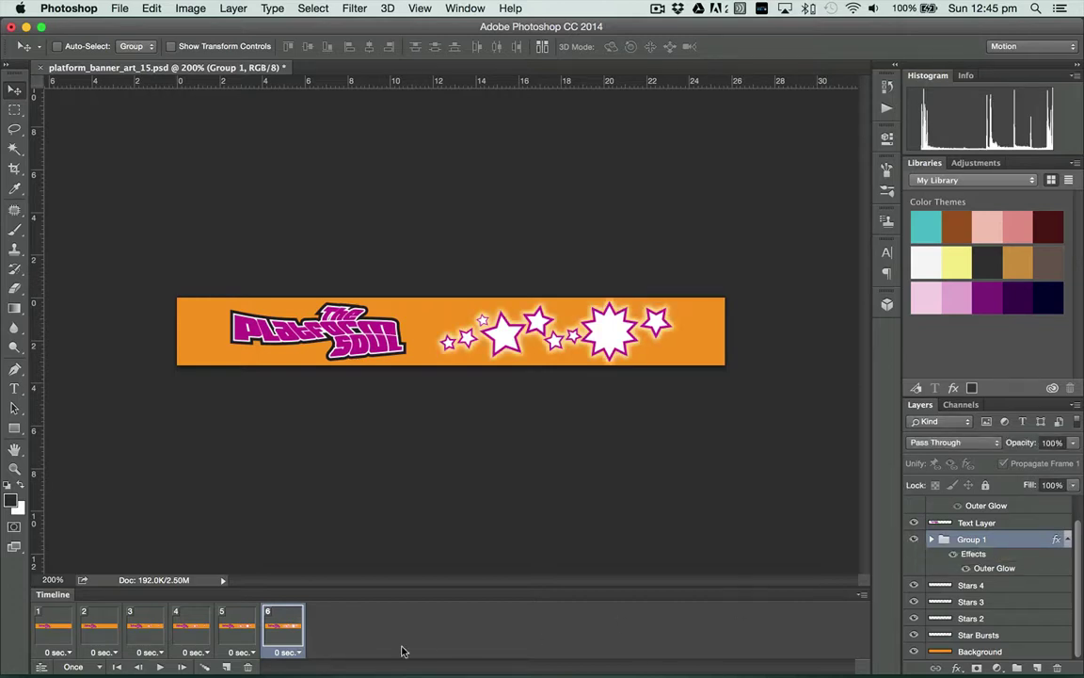
- Review animation frames 1 to 6 one after another and play the animation
click(54, 626)
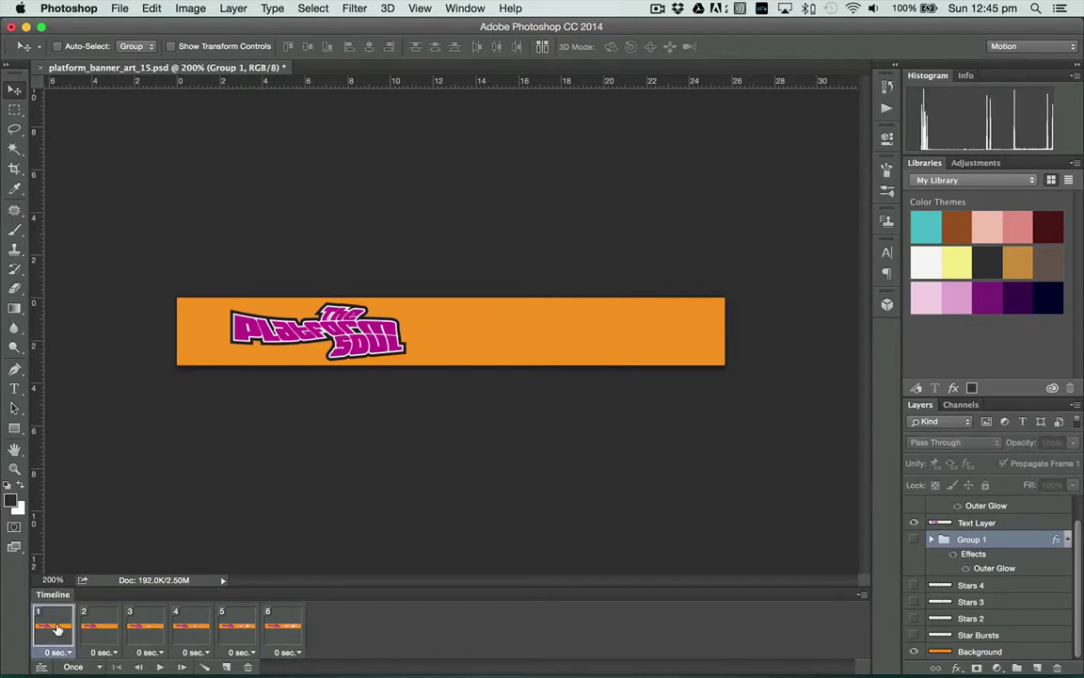
click(100, 626)
click(146, 626)
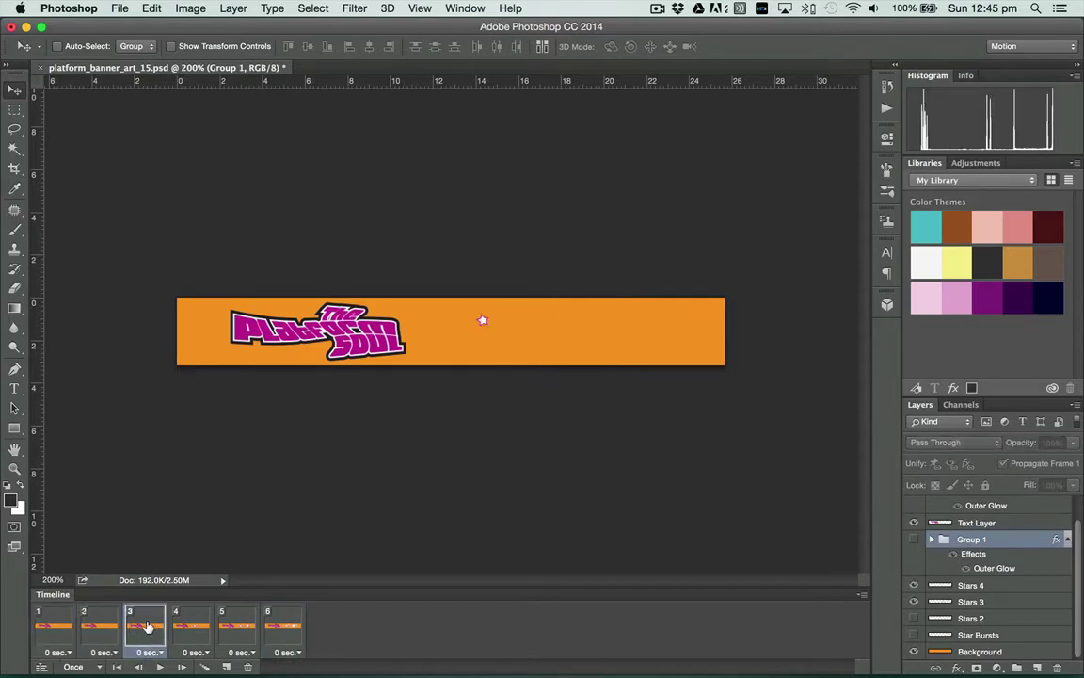
click(192, 626)
click(238, 626)
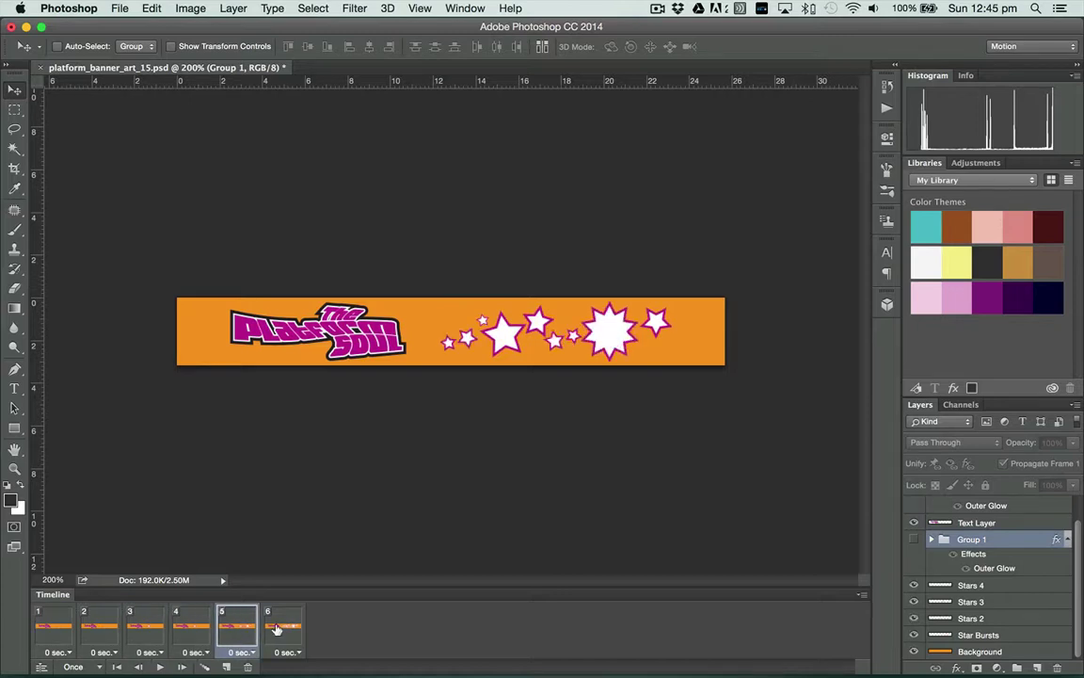
click(276, 629)
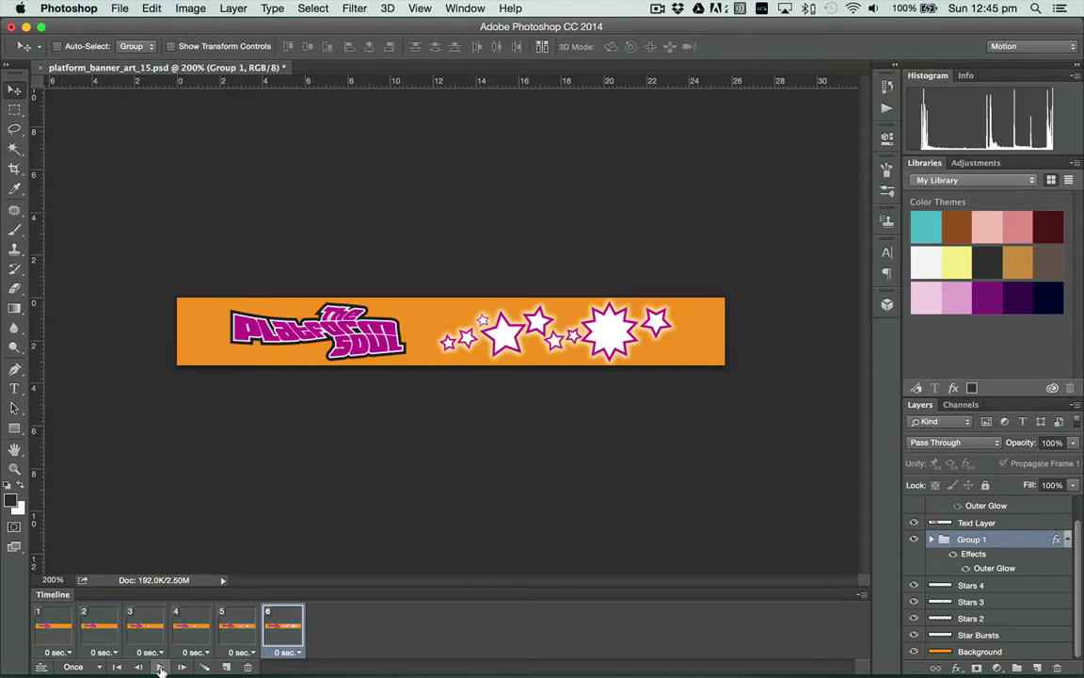
click(160, 667)
- Set the animation's looping option to Forever
click(95, 668)
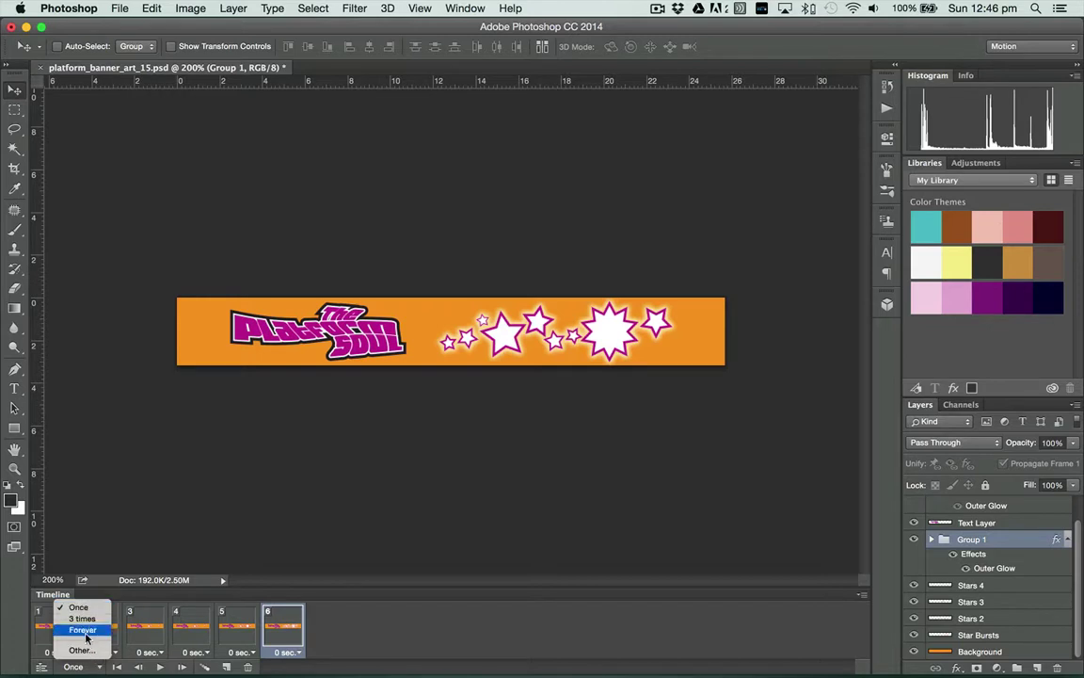
click(81, 630)
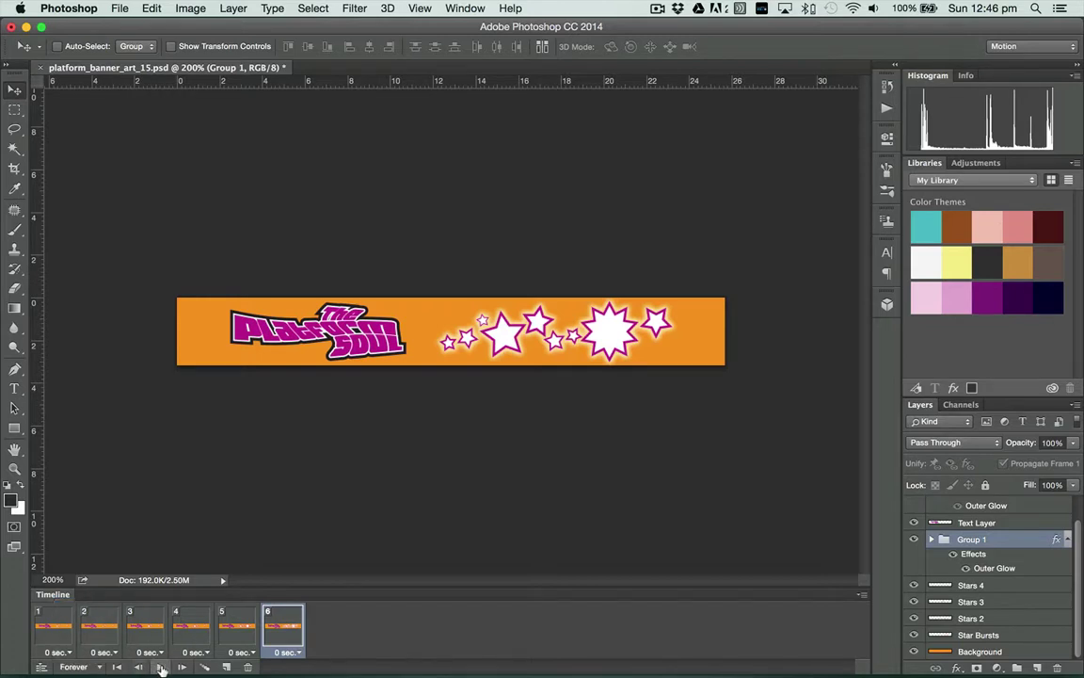
- Play the looping animation, stop it and return to the first frame
click(159, 667)
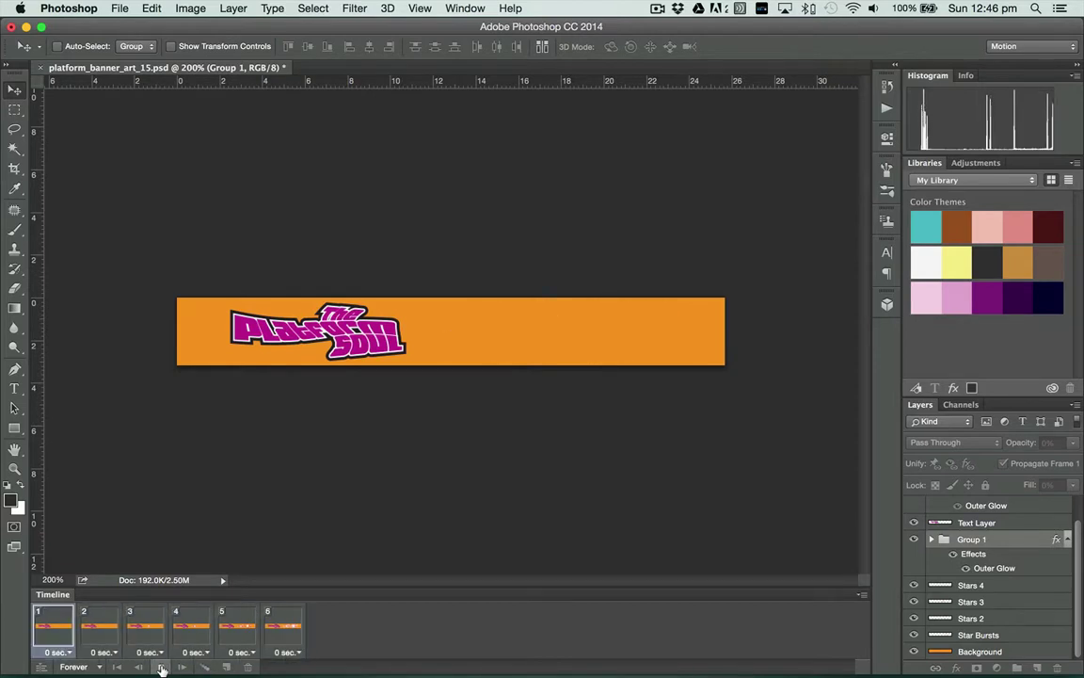
click(162, 668)
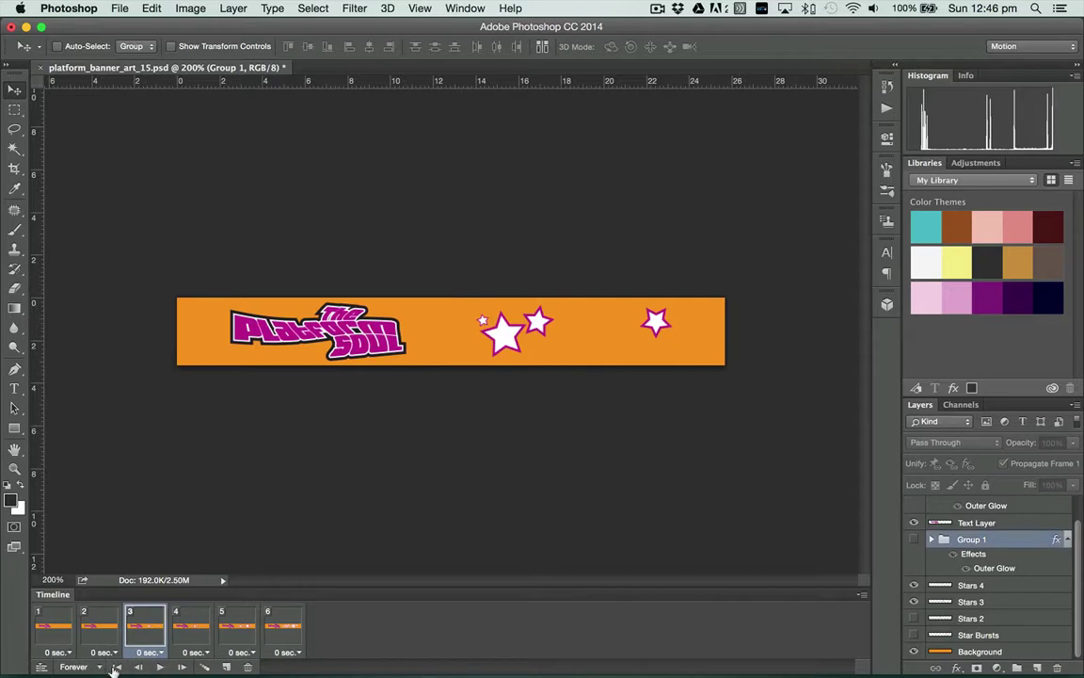
click(115, 666)
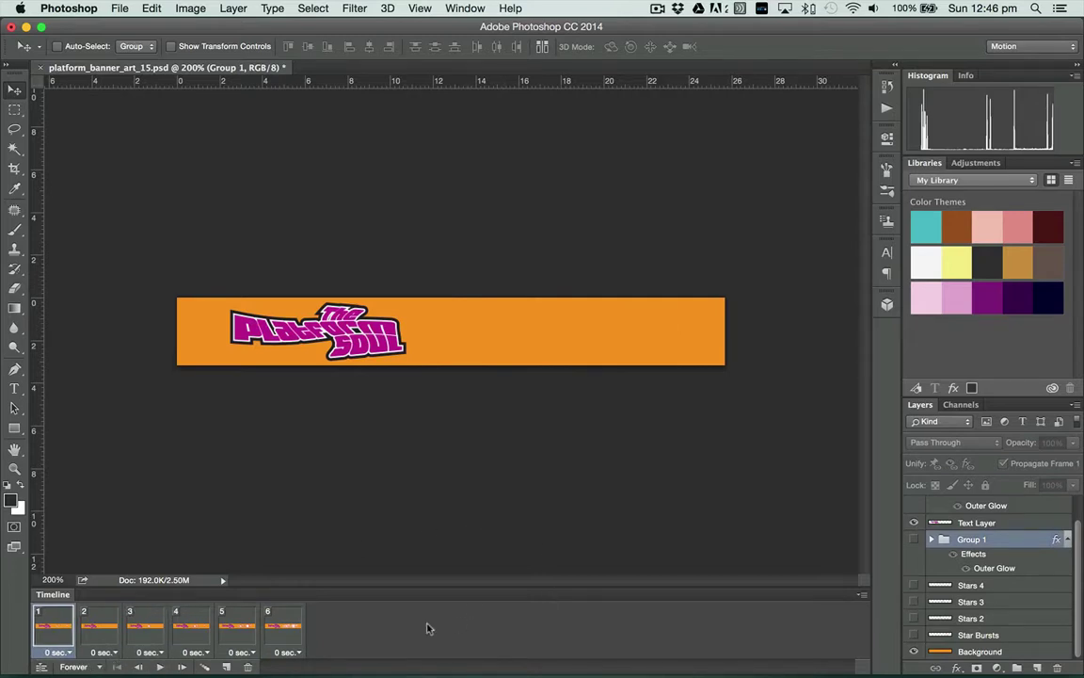
- Show the glowing Text Layer copy in frames 2, 4 and 6 of the animation
click(106, 619)
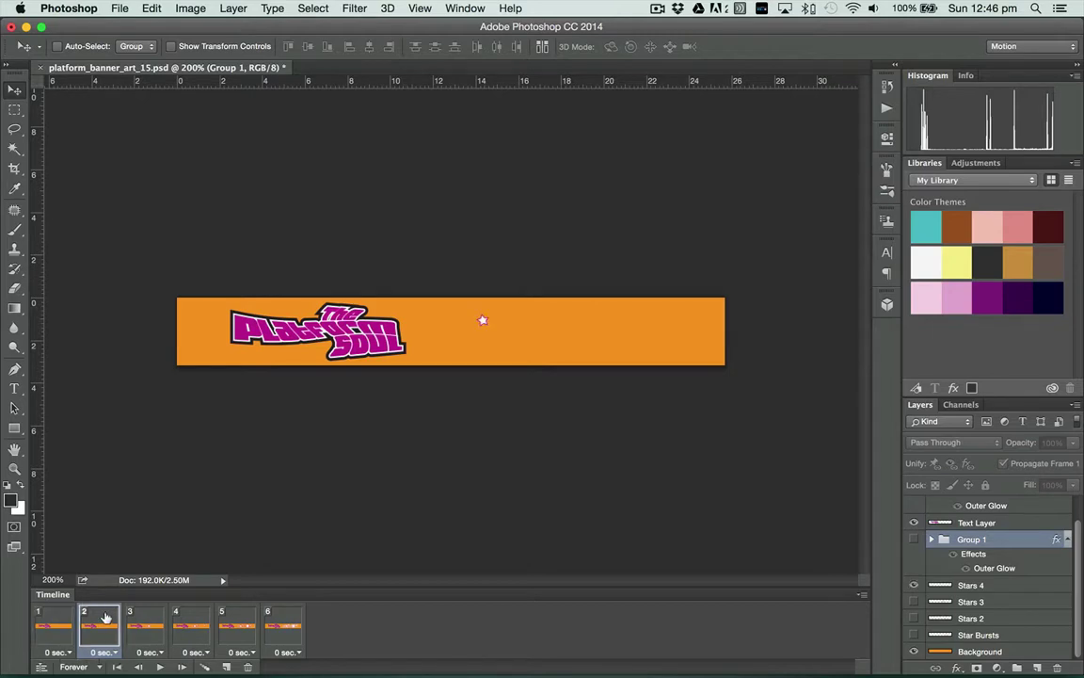
scroll(1079, 533, up, 2)
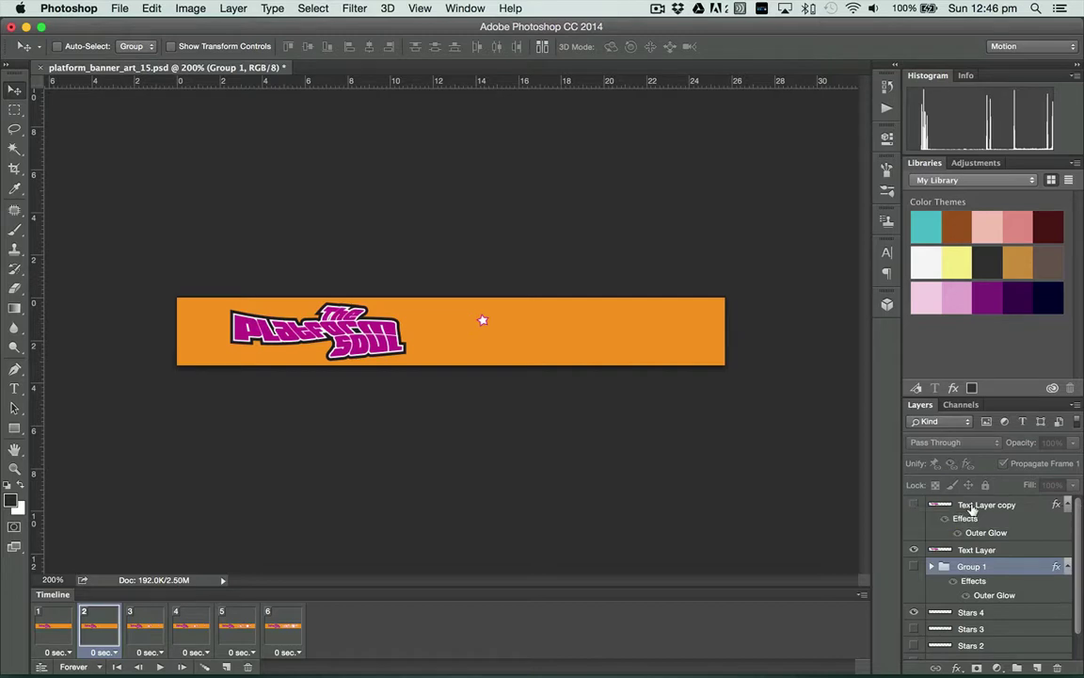
click(914, 505)
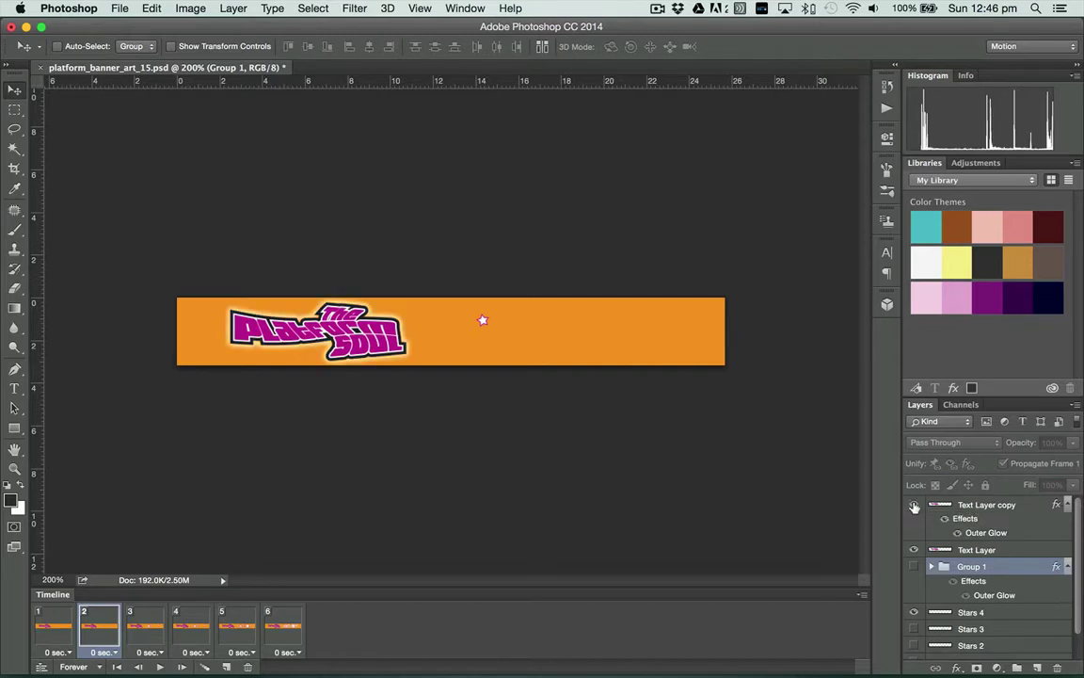
click(147, 623)
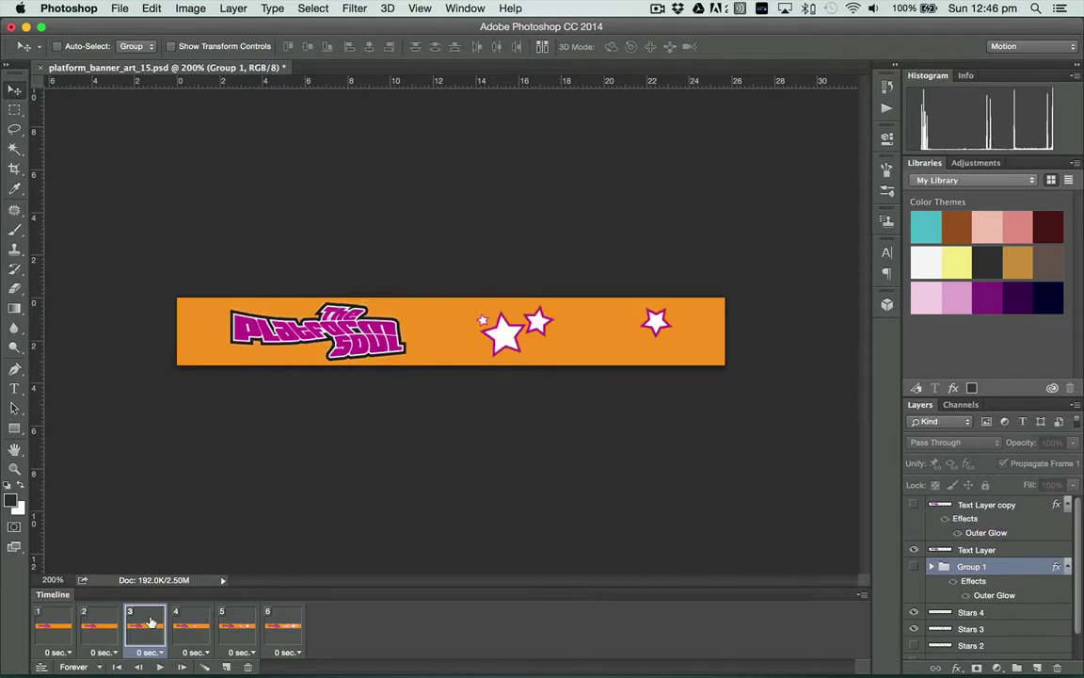
click(189, 624)
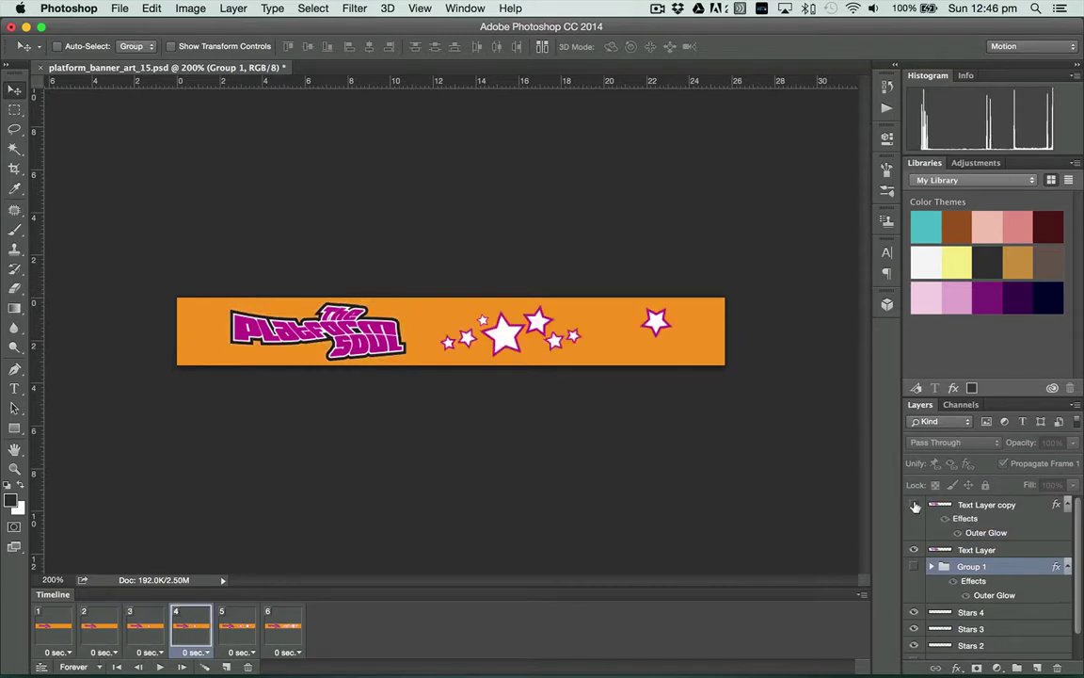
click(239, 624)
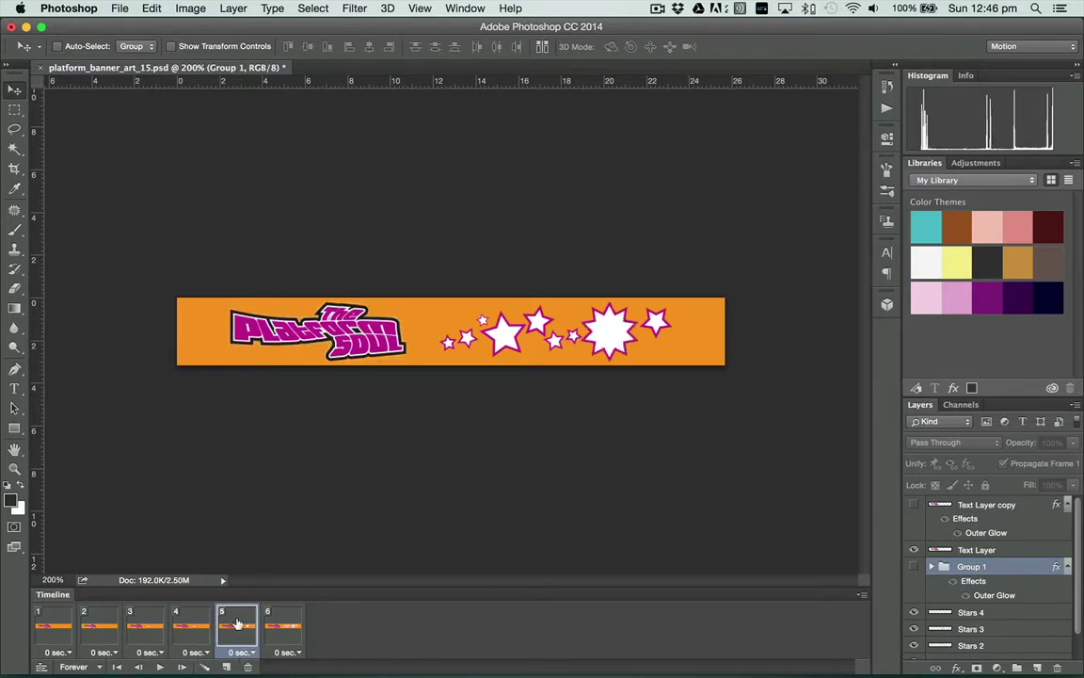
click(282, 624)
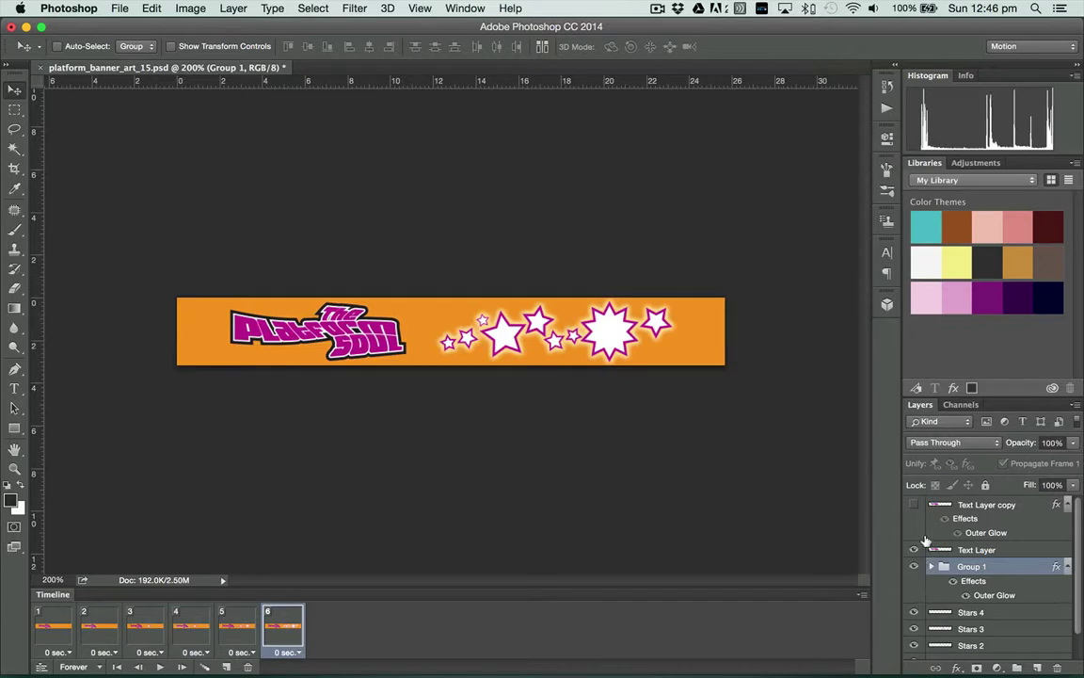
click(913, 505)
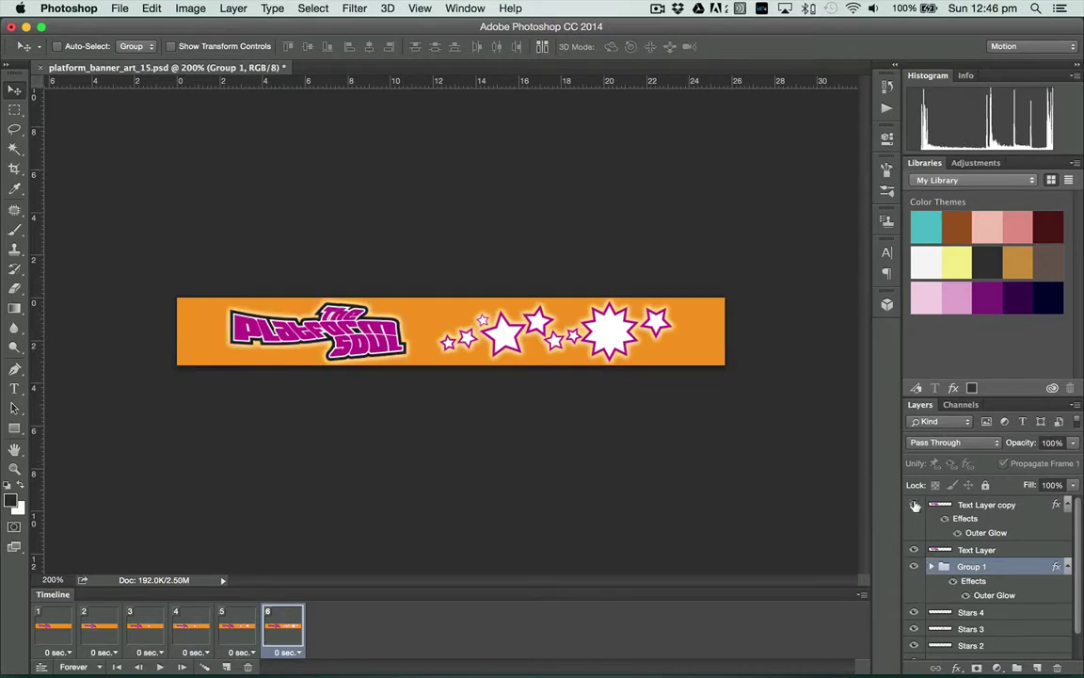
- Preview the animation with the flashing title glow, stop playback and rewind to frame 1
click(159, 667)
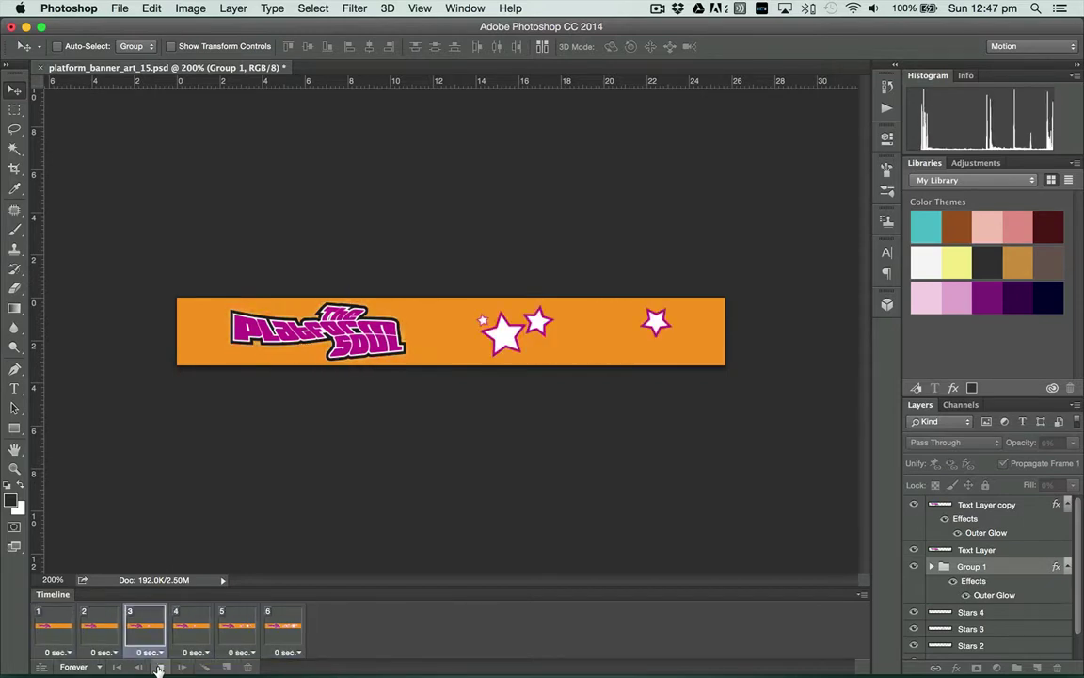
click(159, 666)
click(116, 667)
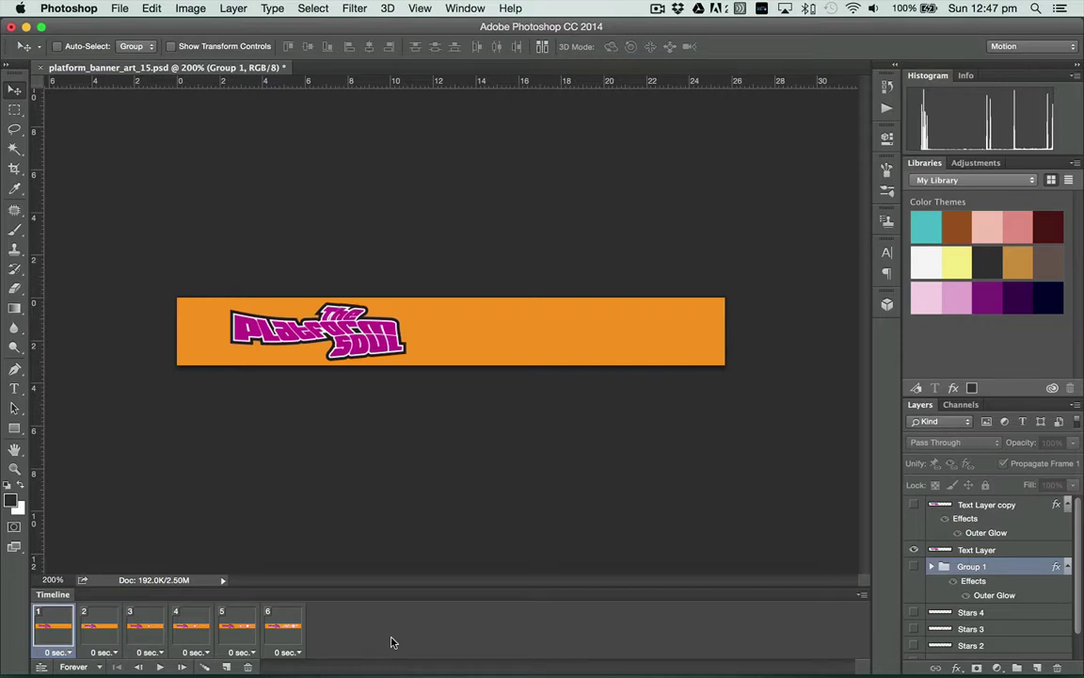
- Save the document in Photoshop format as platform_banner_art_15_again.psd, with Maximize Compatibility on
click(120, 8)
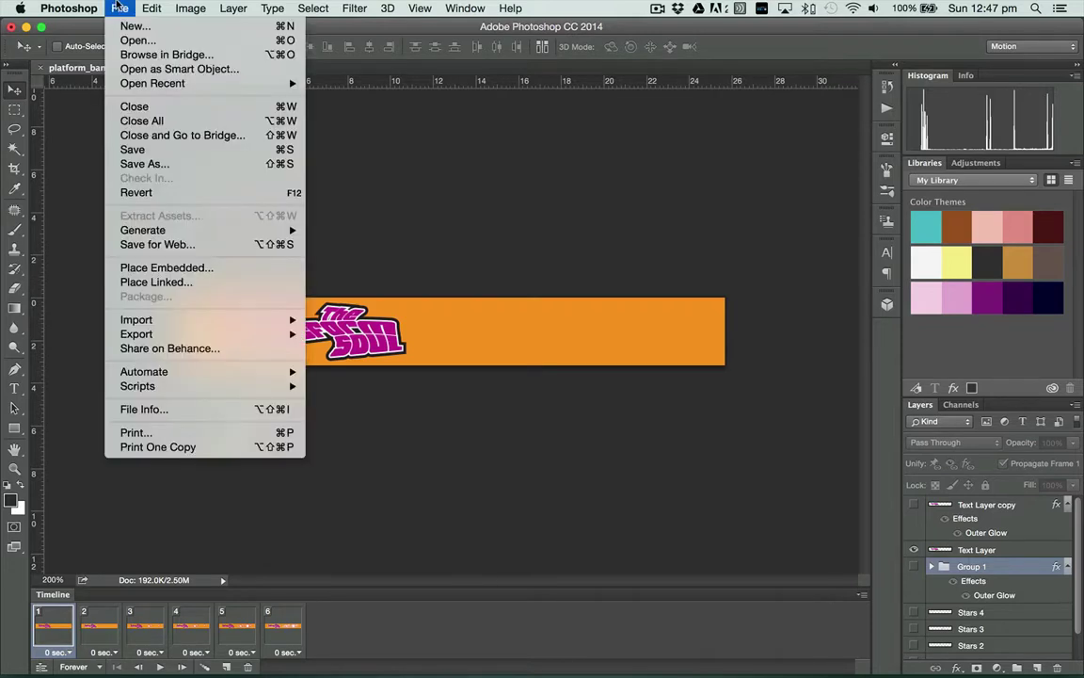
click(138, 165)
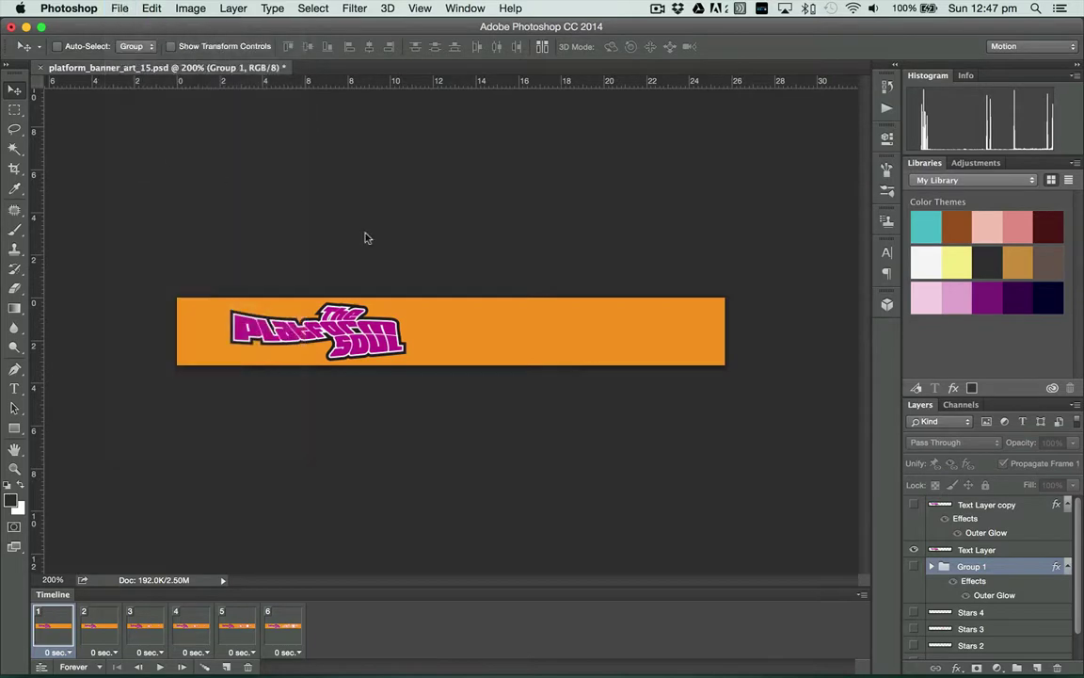
click(559, 62)
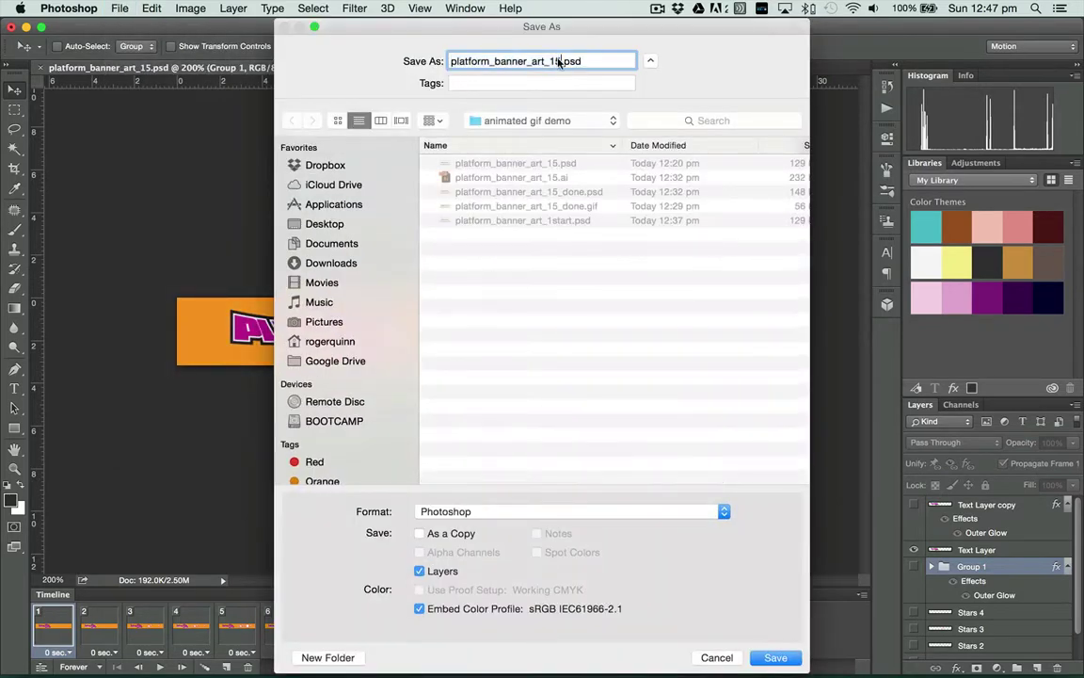
text(_again)
click(776, 657)
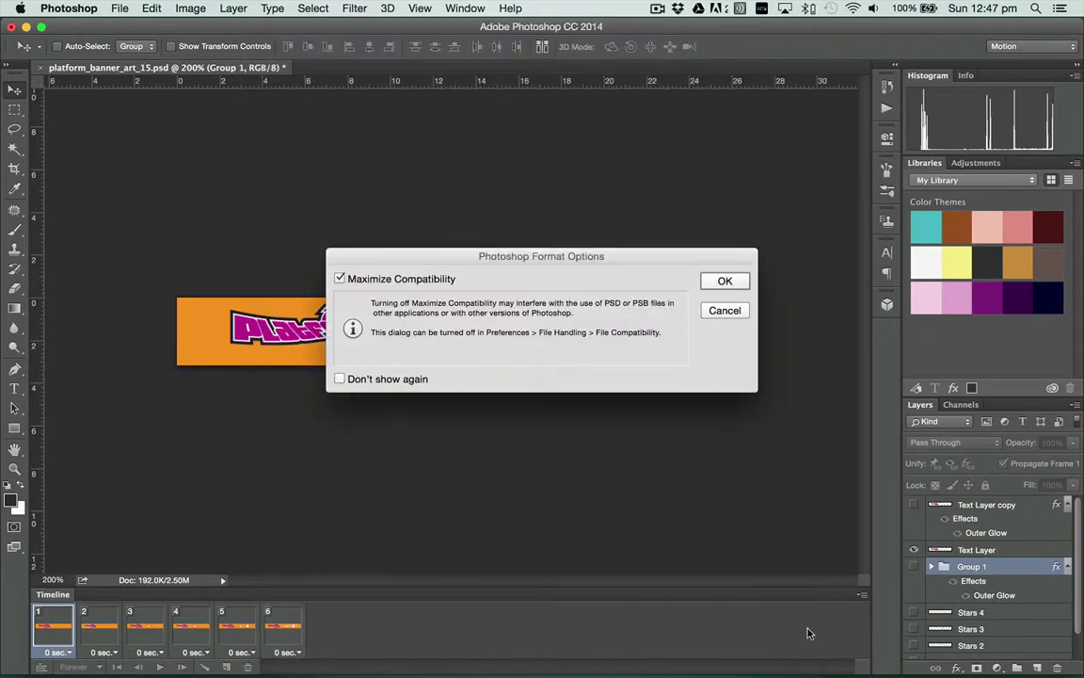
click(726, 283)
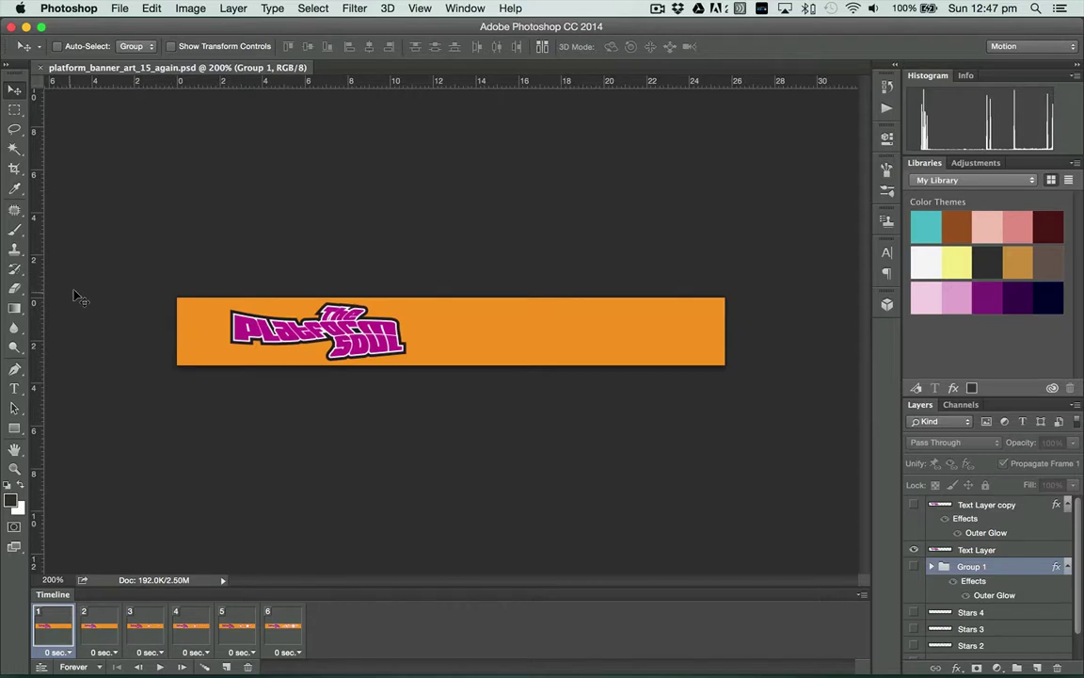
- Open the Save for Web export settings, try the JPEG format and switch back to GIF
click(114, 7)
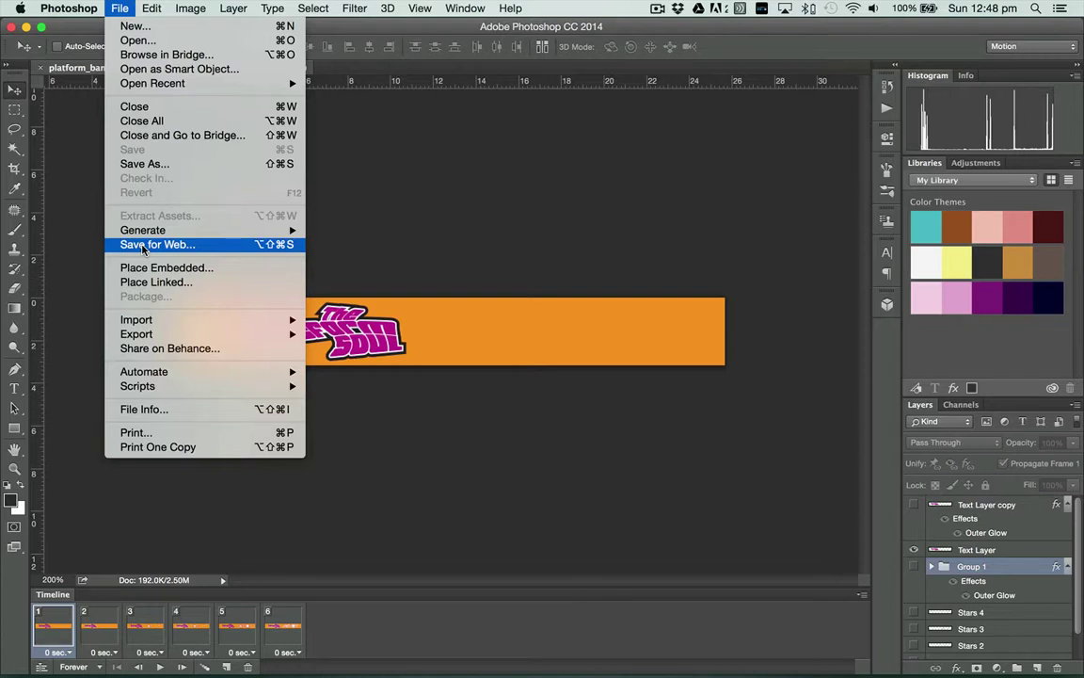
click(144, 246)
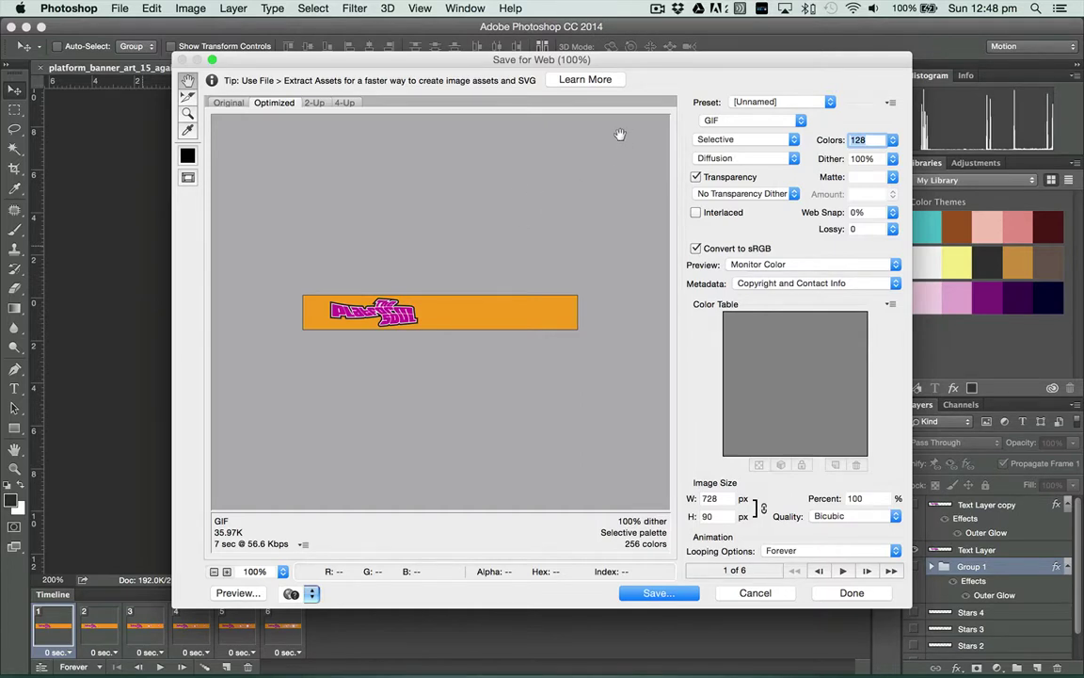
click(740, 124)
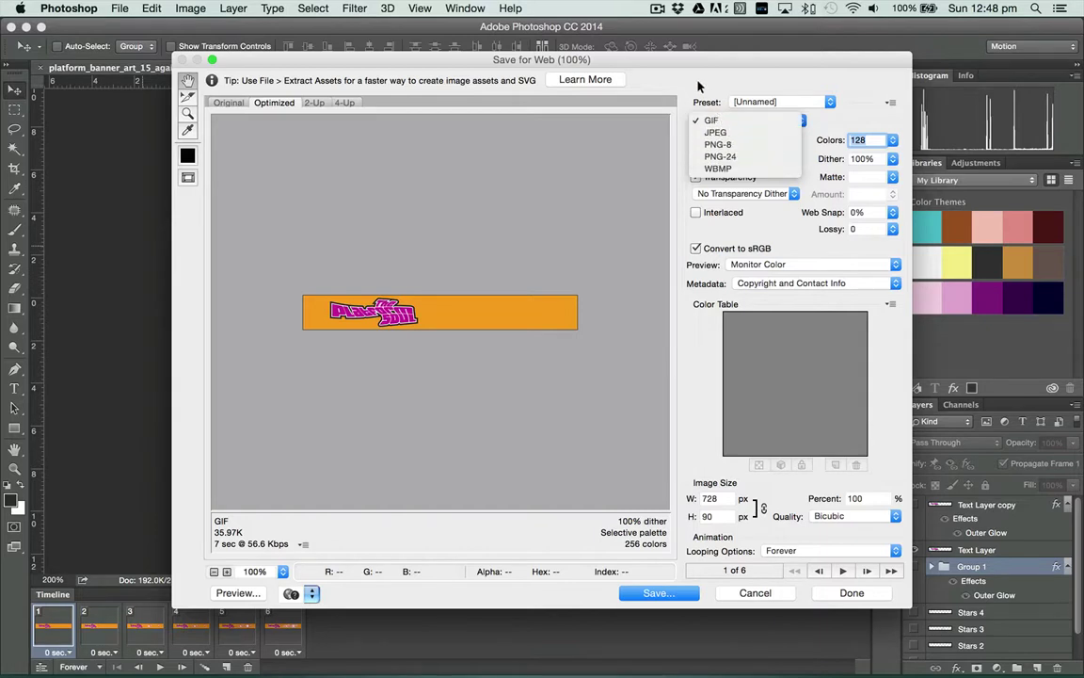
click(716, 132)
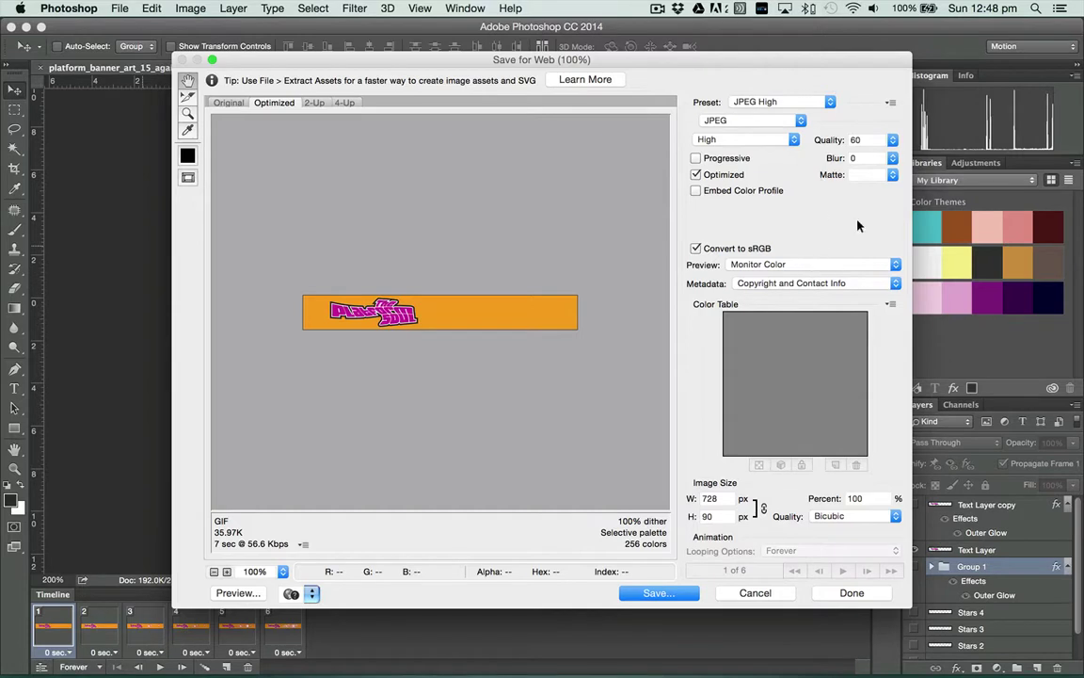
click(738, 122)
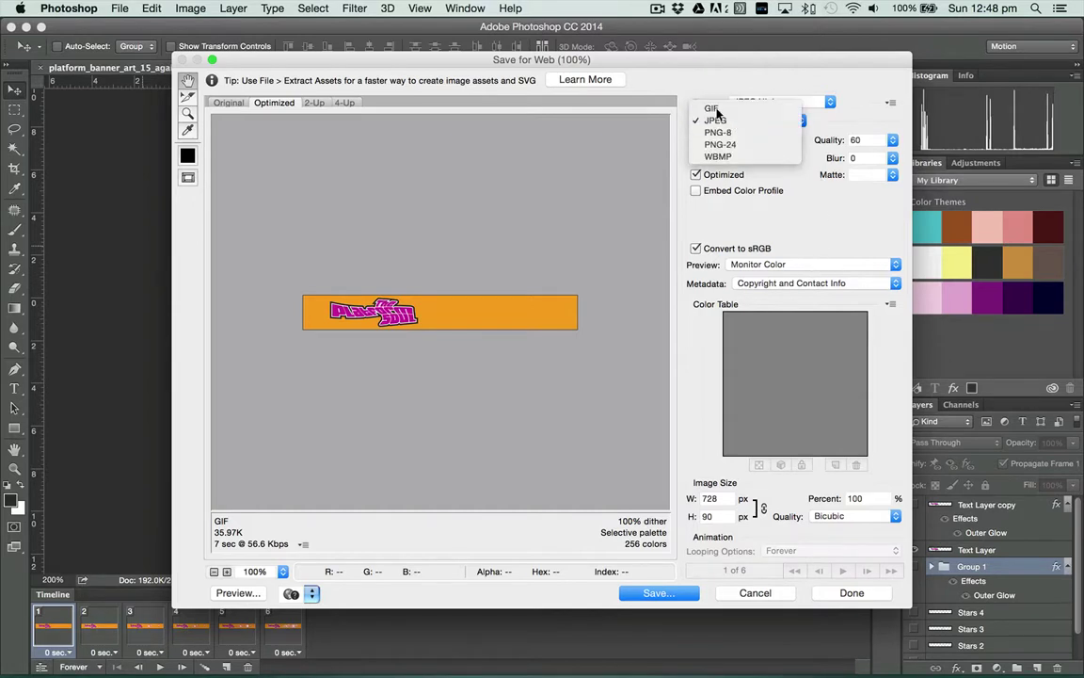
click(715, 110)
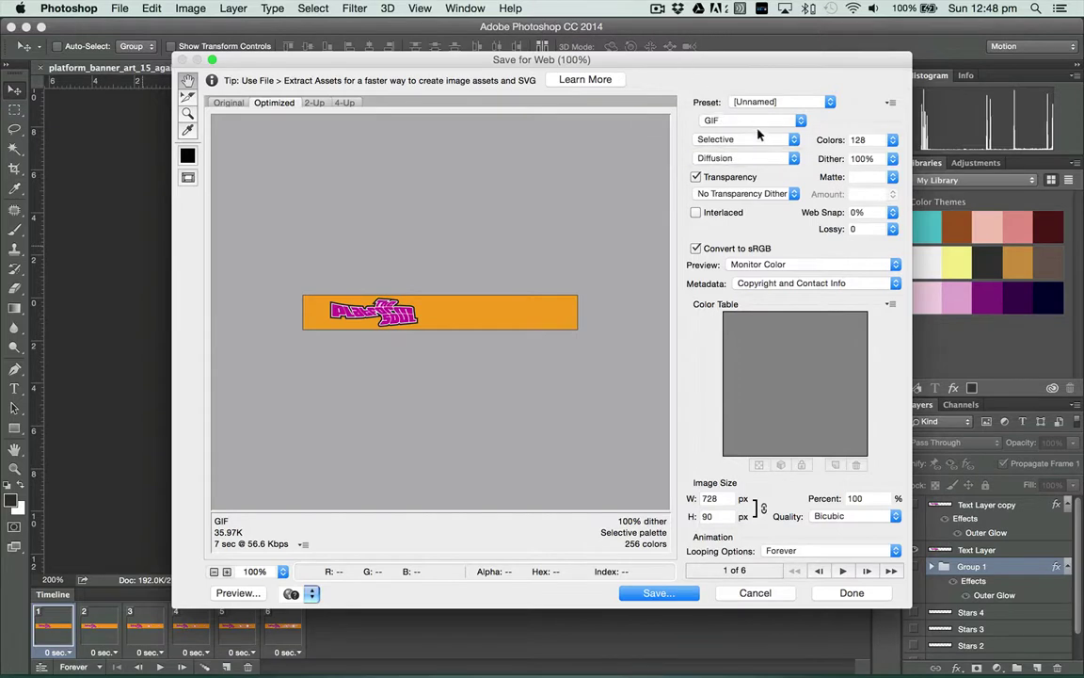
click(747, 122)
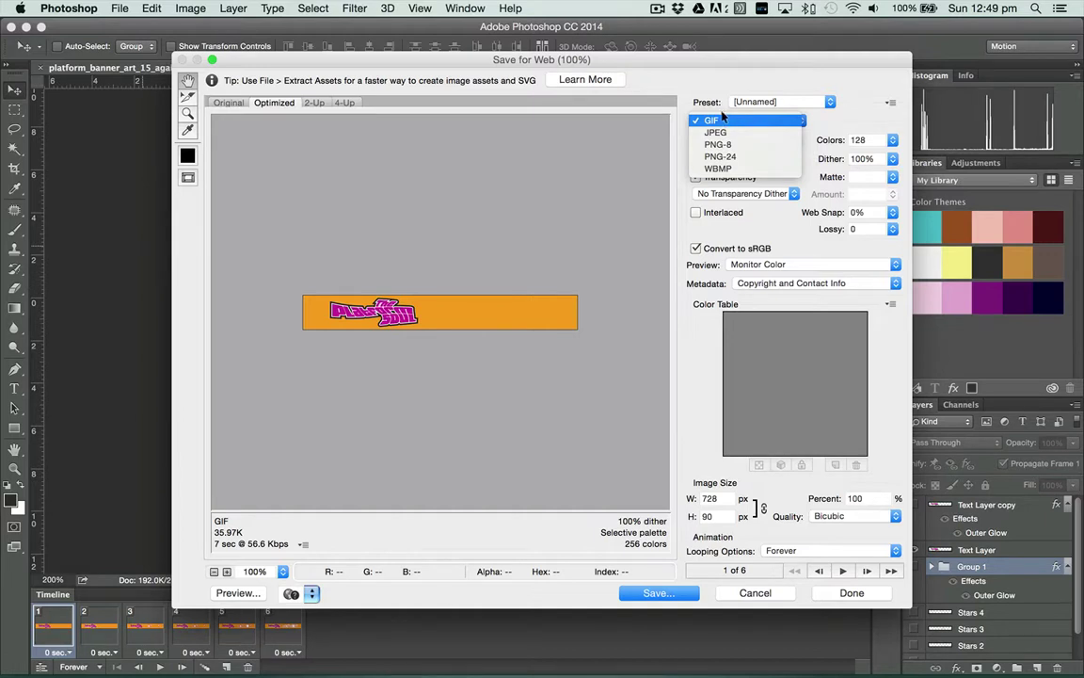
click(685, 88)
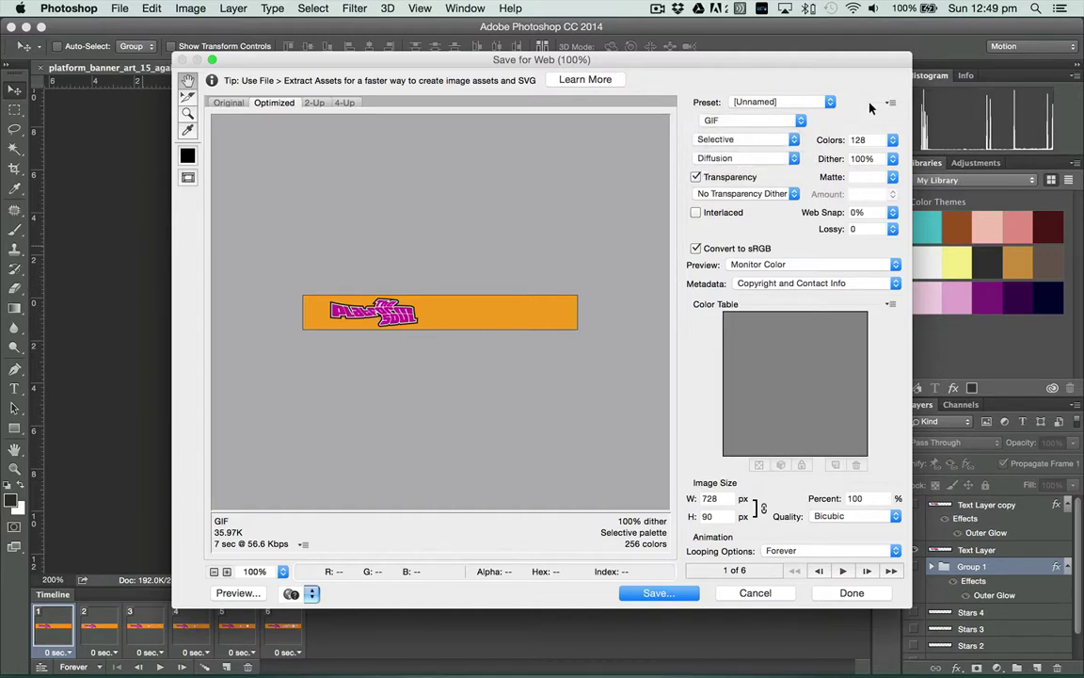
click(776, 102)
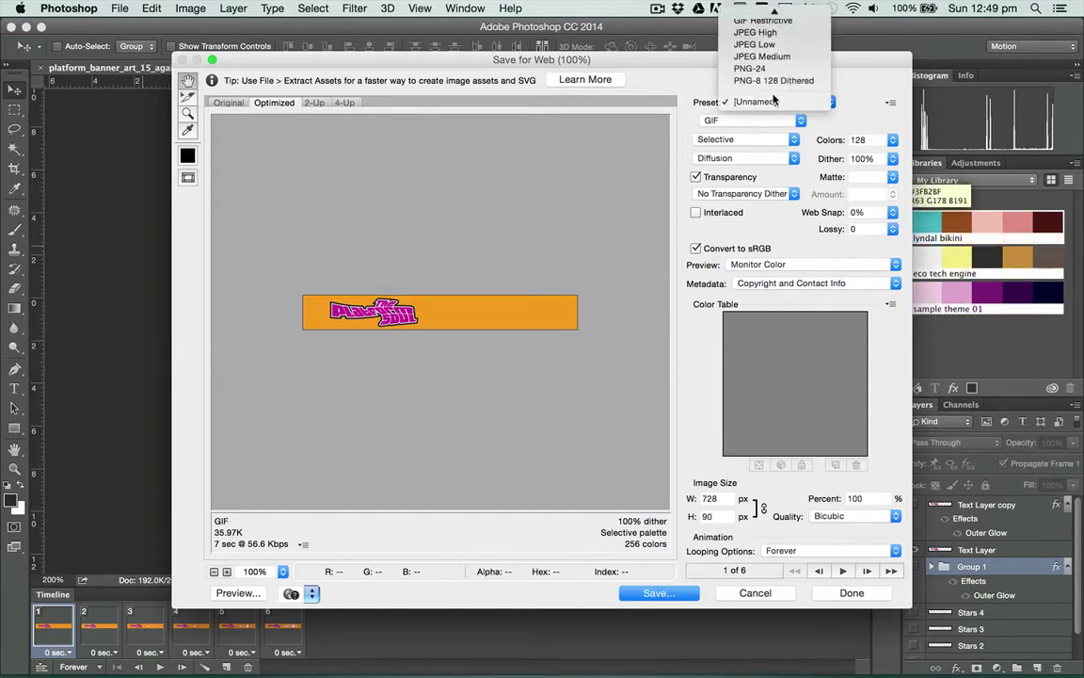
mouse_move(748, 5)
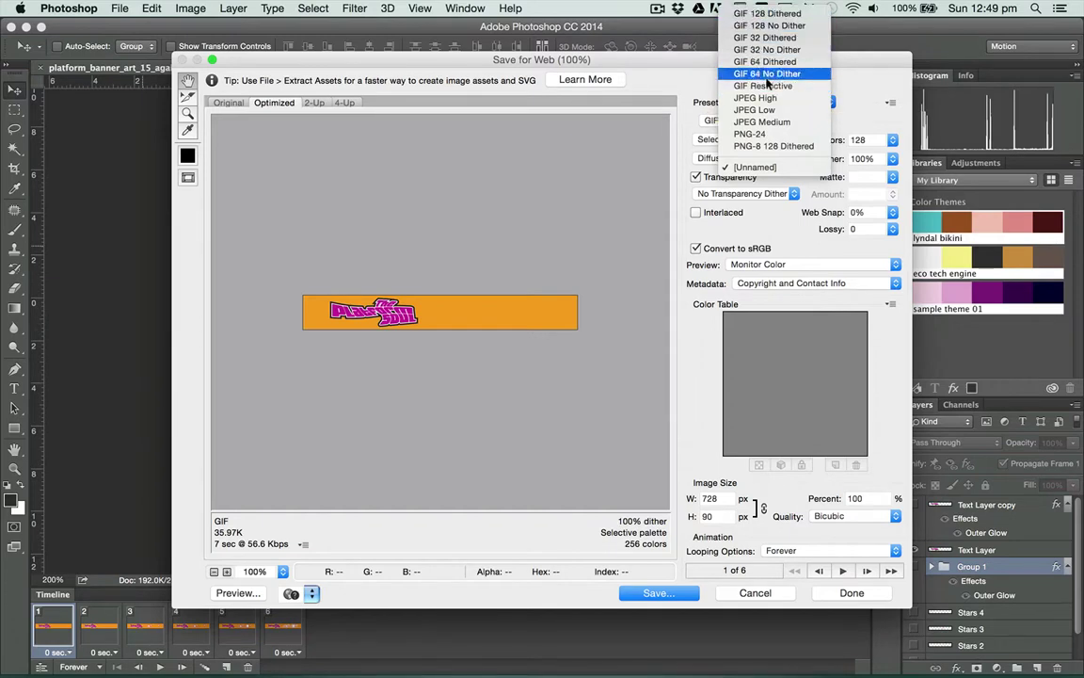
click(867, 86)
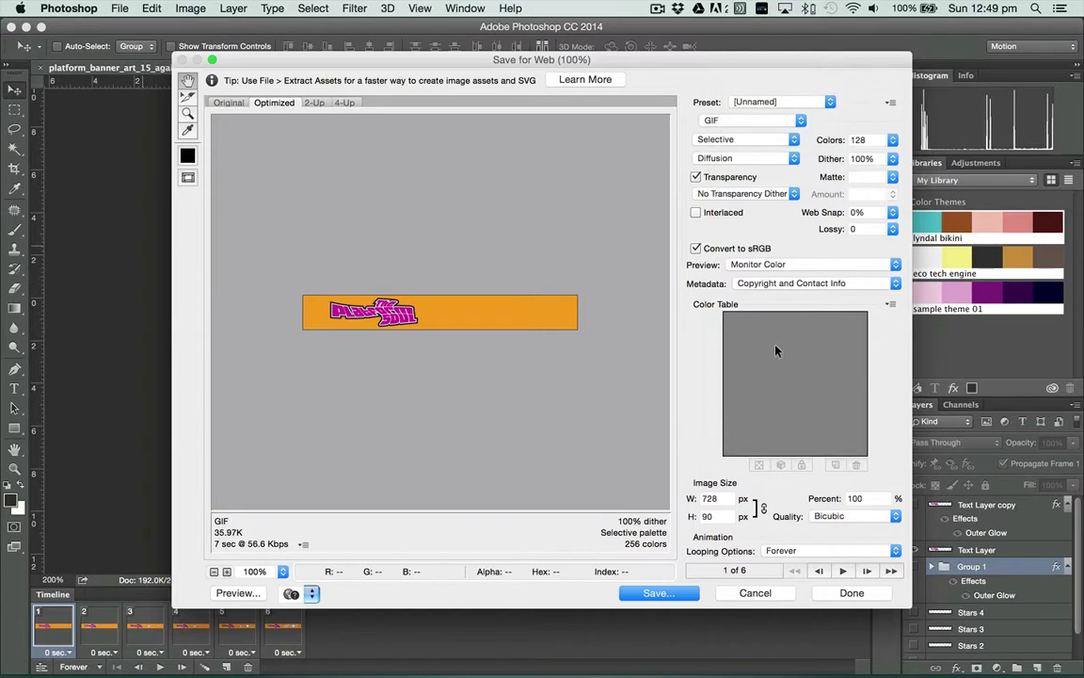
- Turn off transparency for the GIF export and set its number of colors to 256
click(696, 177)
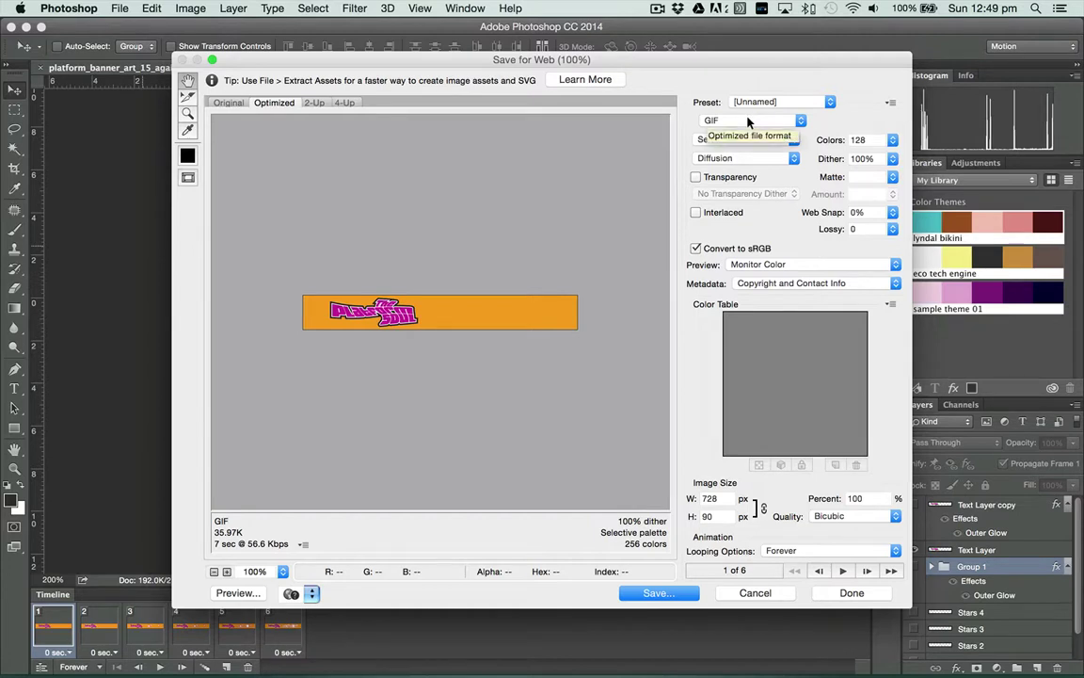
click(892, 140)
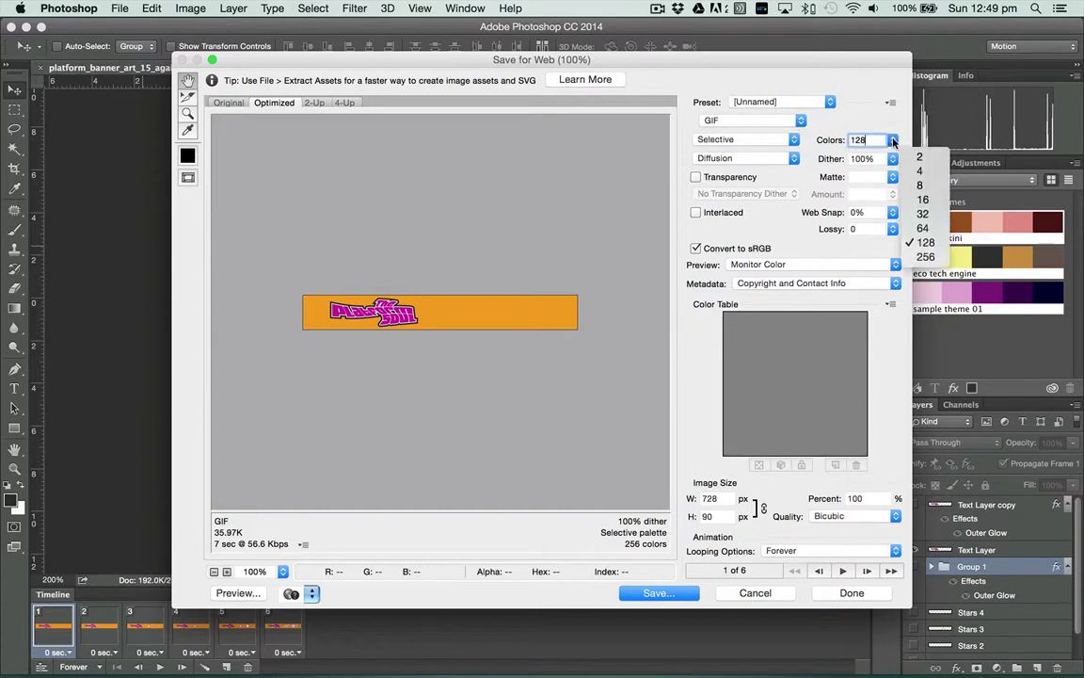
click(924, 256)
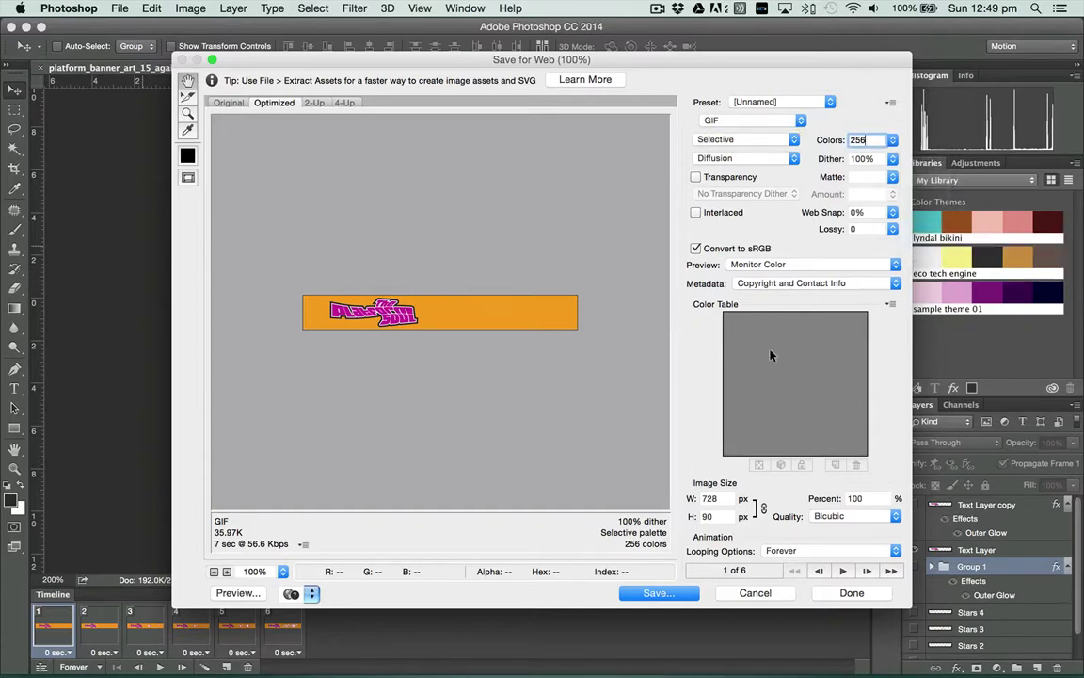
- Switch the export preview to the original image and set the GIF's number of colors to 64
click(230, 103)
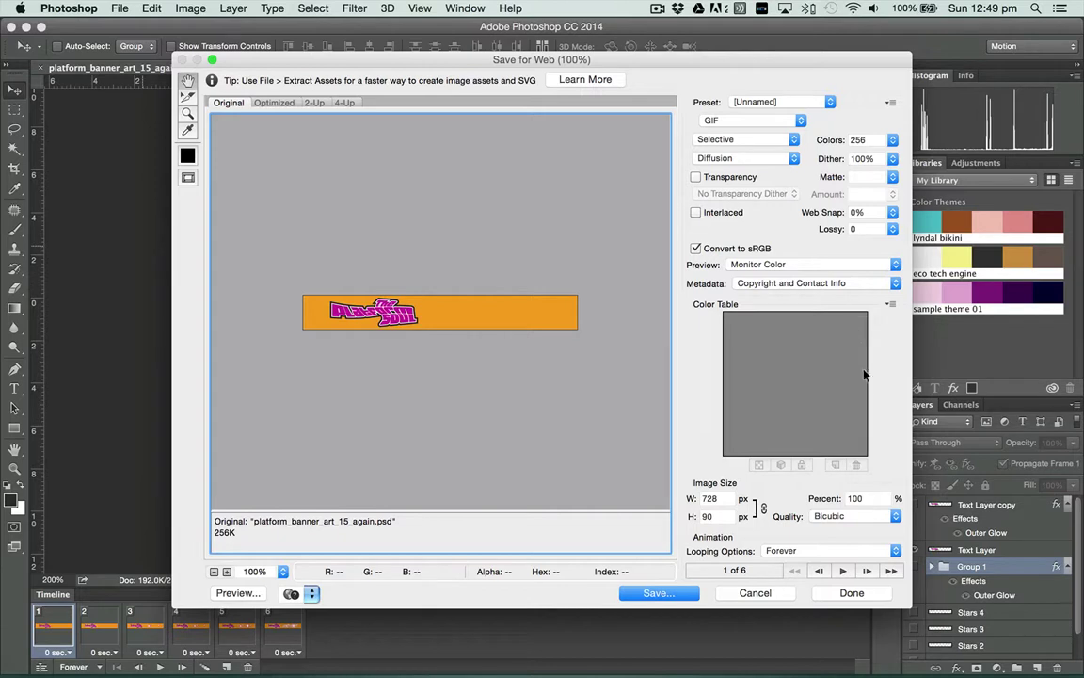
click(892, 139)
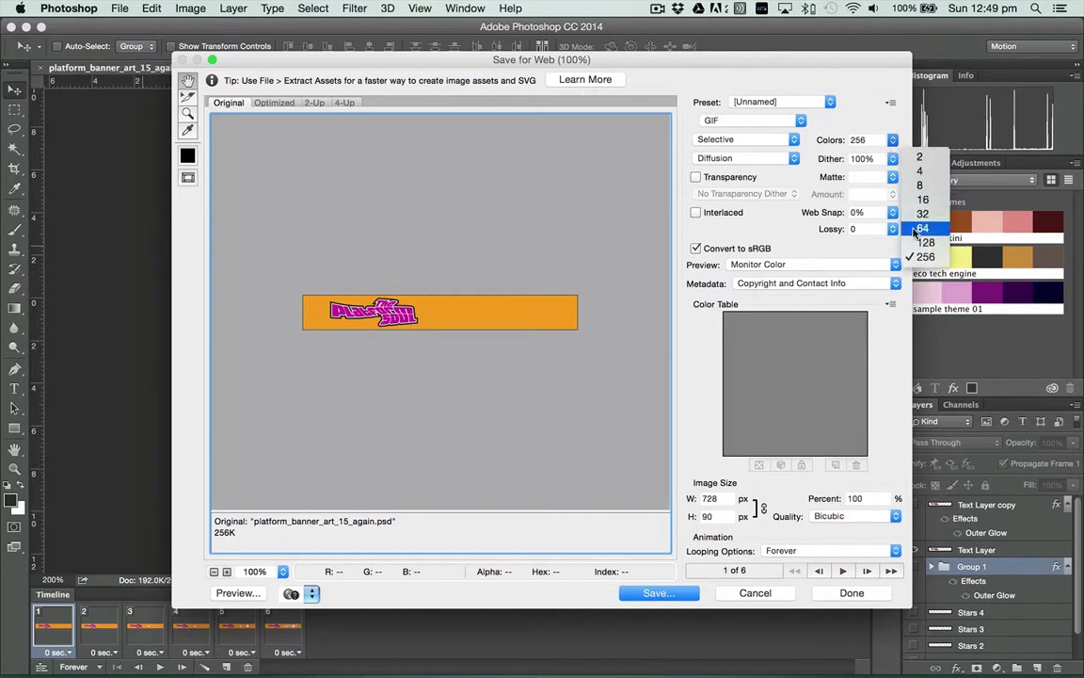
click(920, 229)
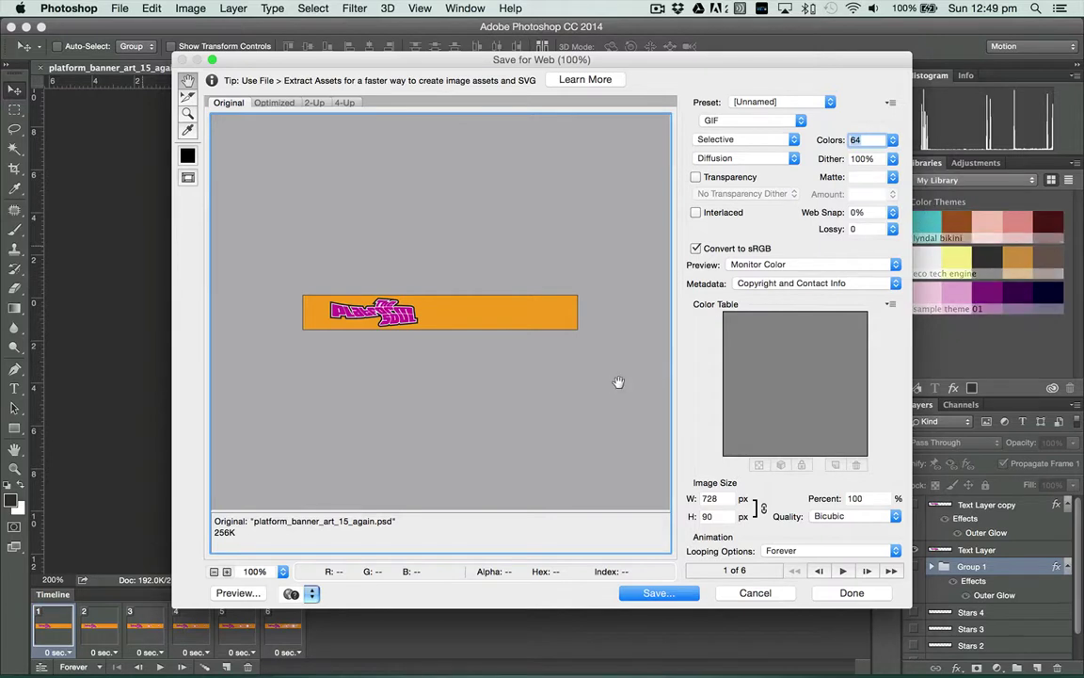
- Switch the export preview to the optimized image, try 128 colors and set the GIF back to 64 colors
click(276, 103)
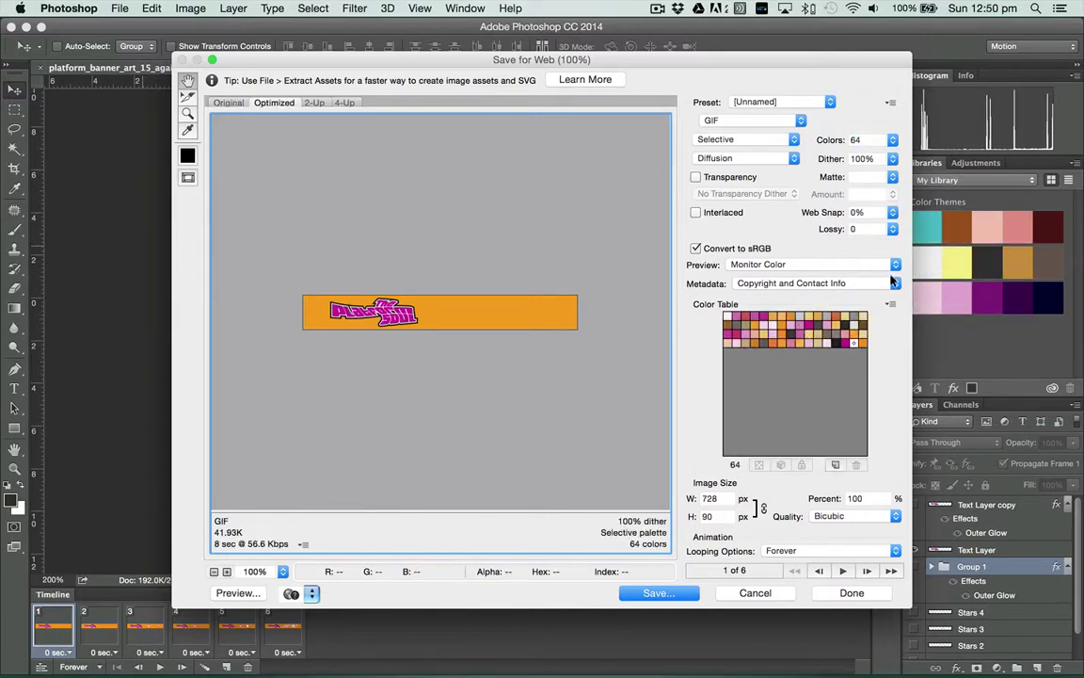
click(892, 140)
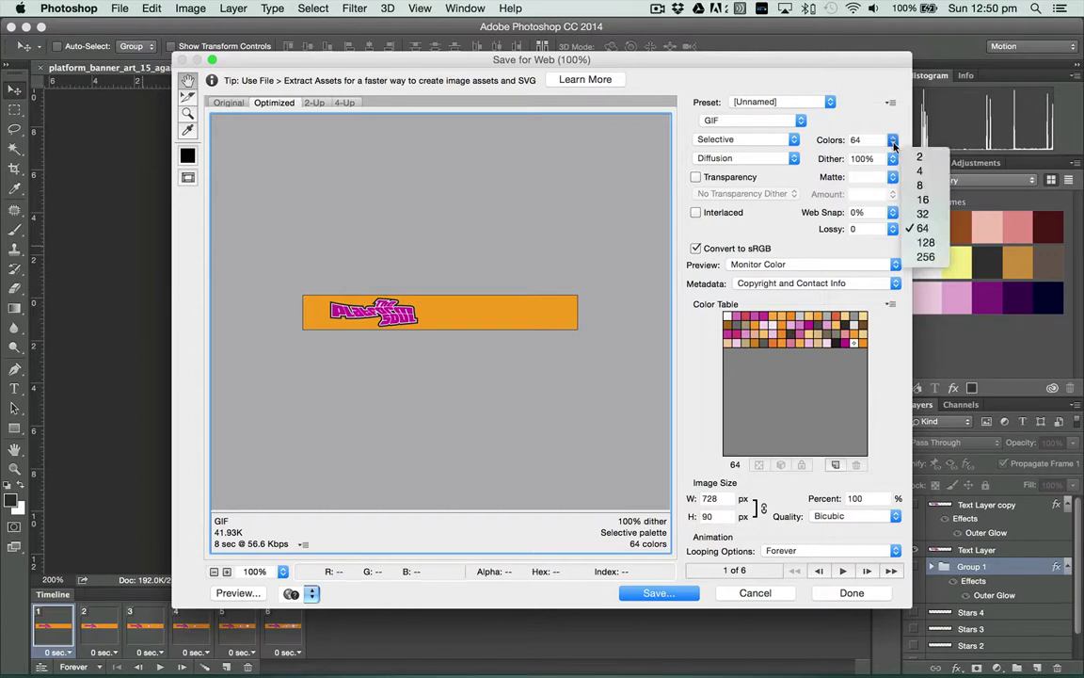
click(925, 243)
click(893, 140)
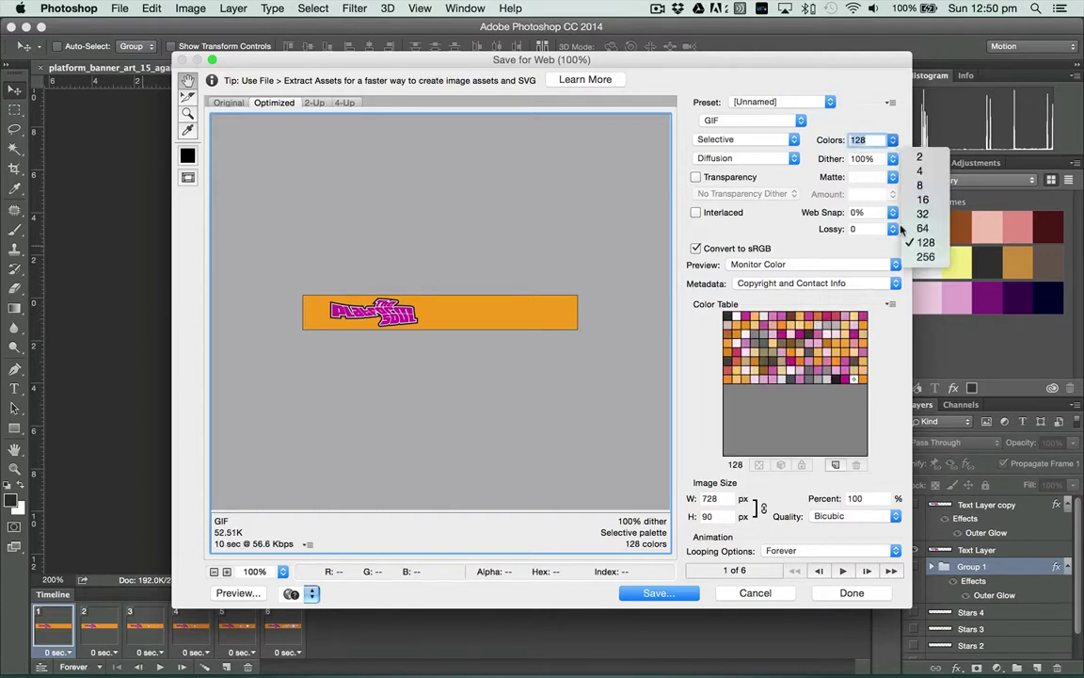
click(909, 229)
- Try the GIF with 32 and 16 colors, and step through the animation frames to check the quality
click(892, 140)
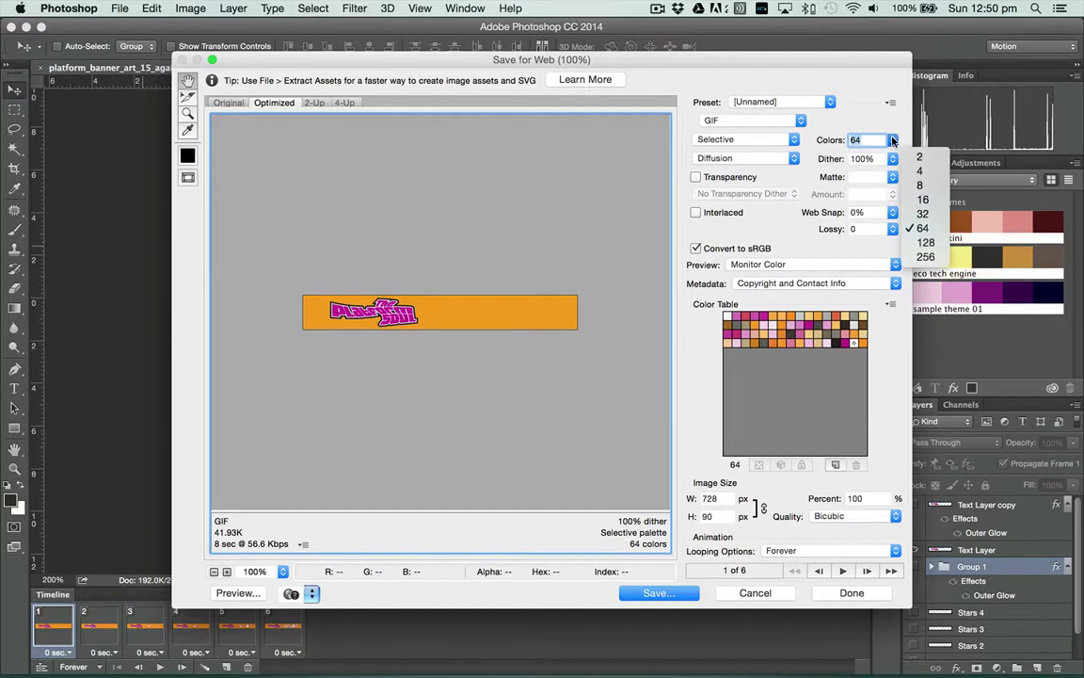
click(906, 193)
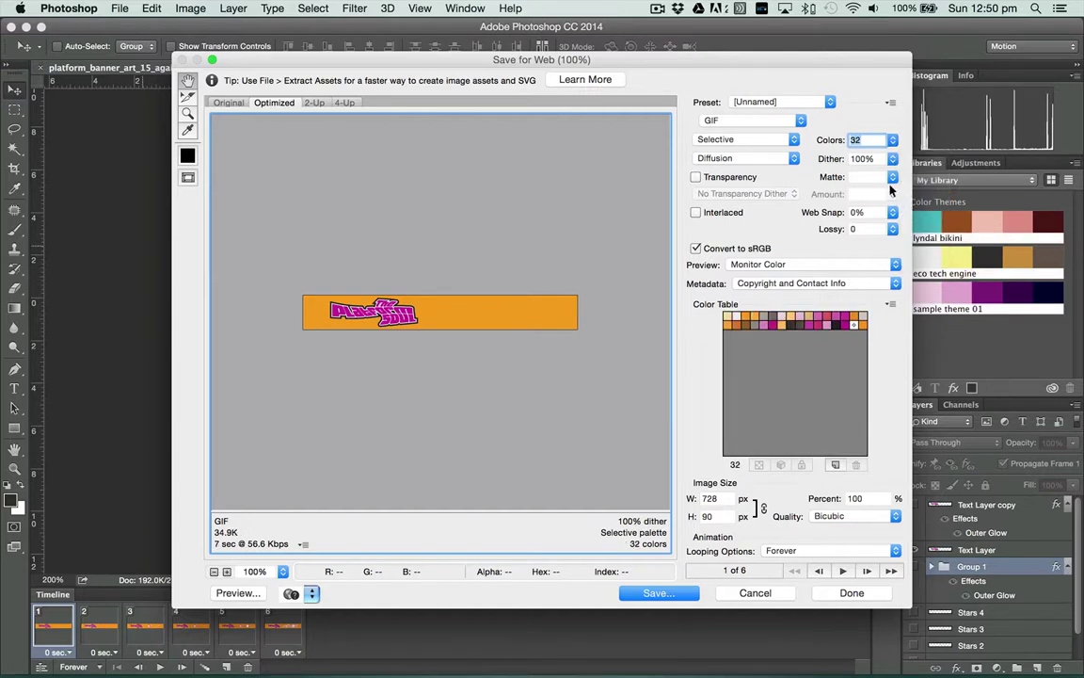
click(892, 141)
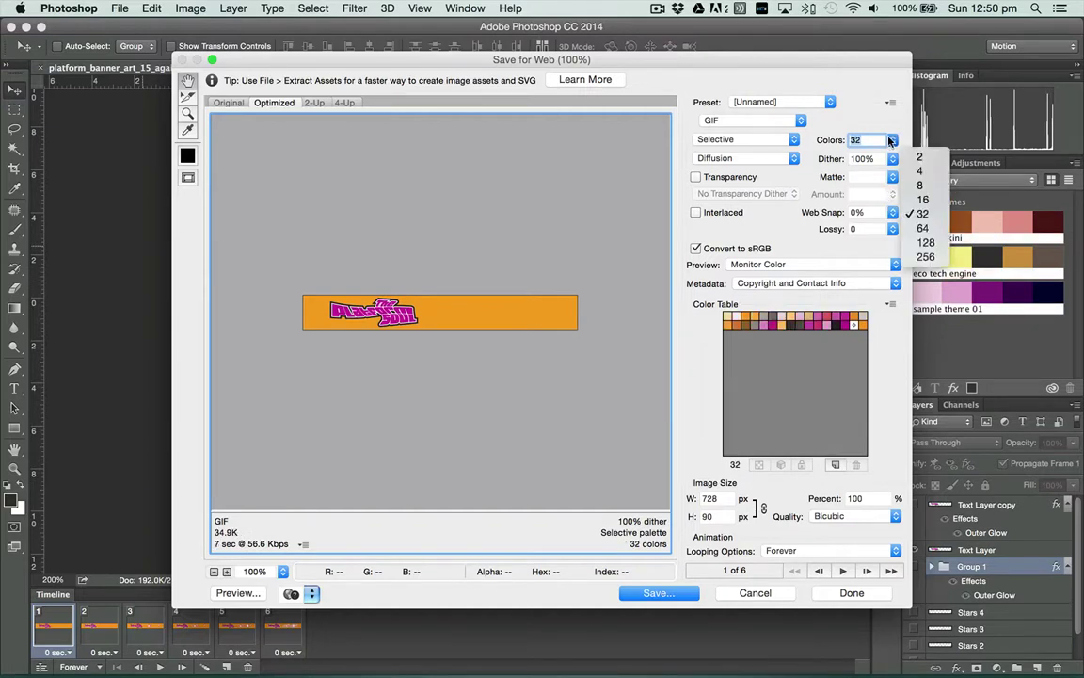
click(915, 200)
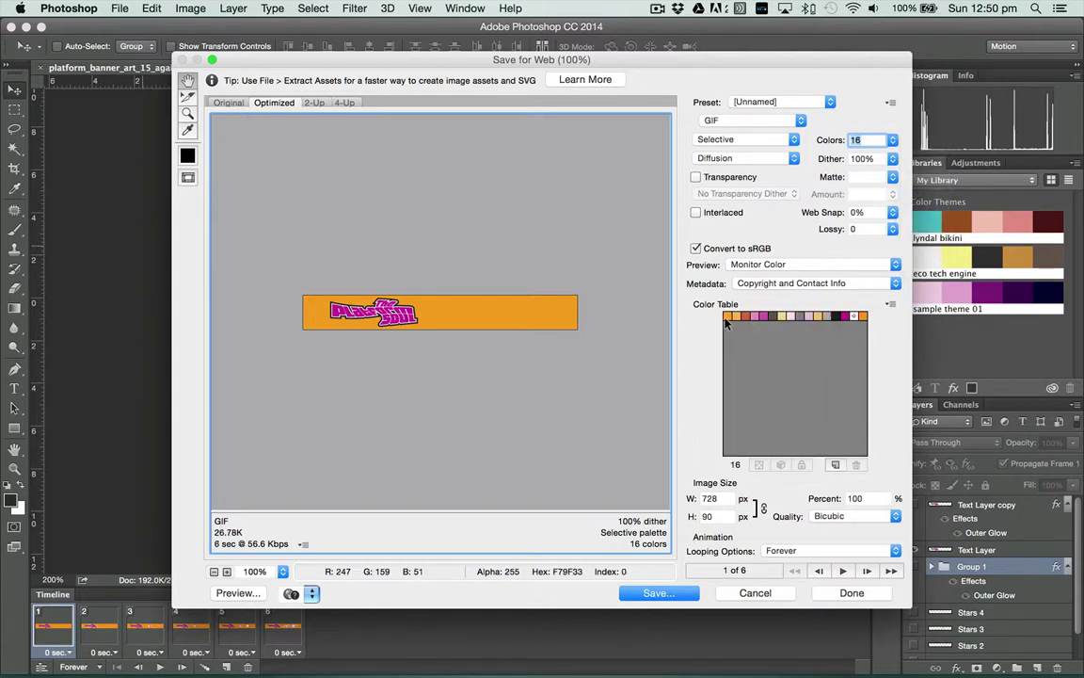
click(865, 572)
click(865, 572)
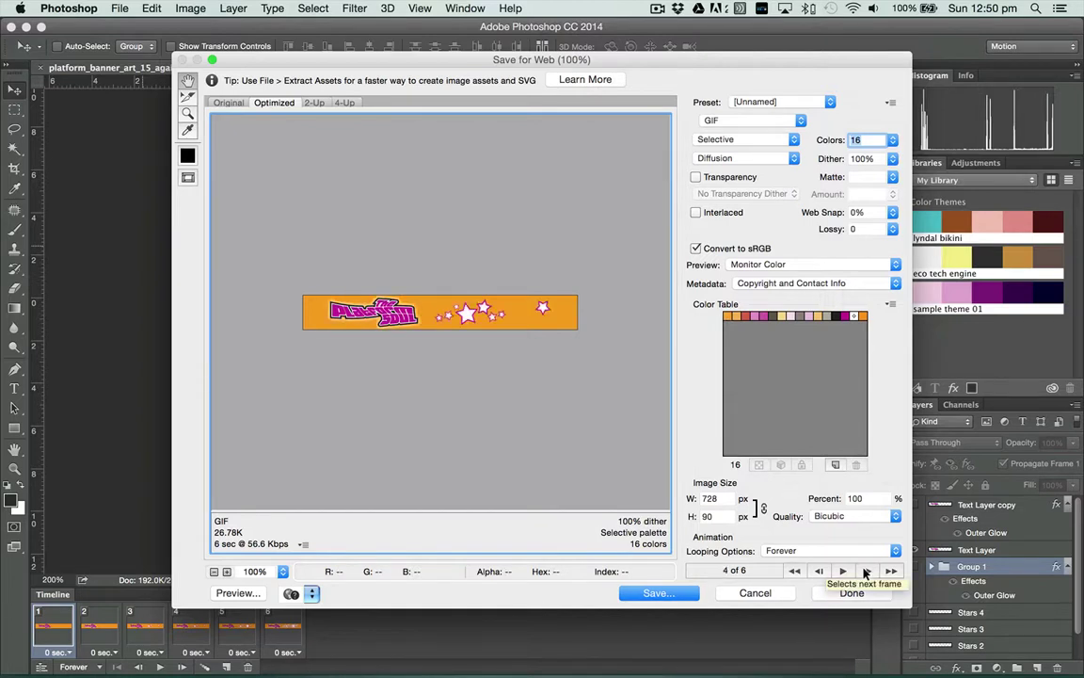
click(865, 571)
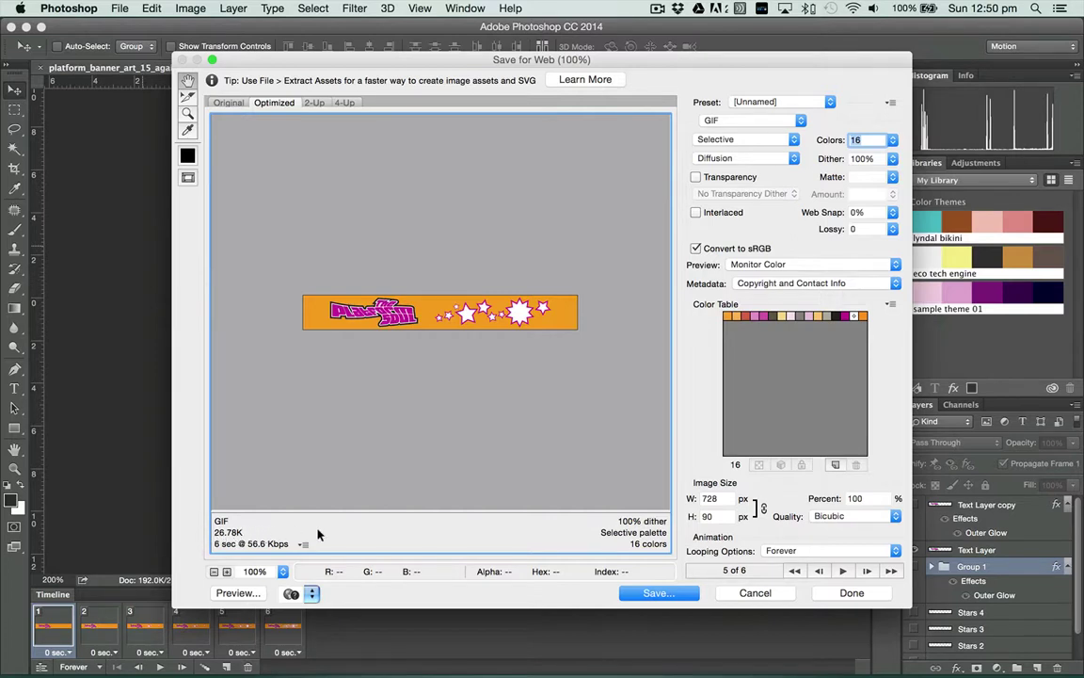
- Raise the GIF's number of colors to 32 and settle on 64
click(891, 140)
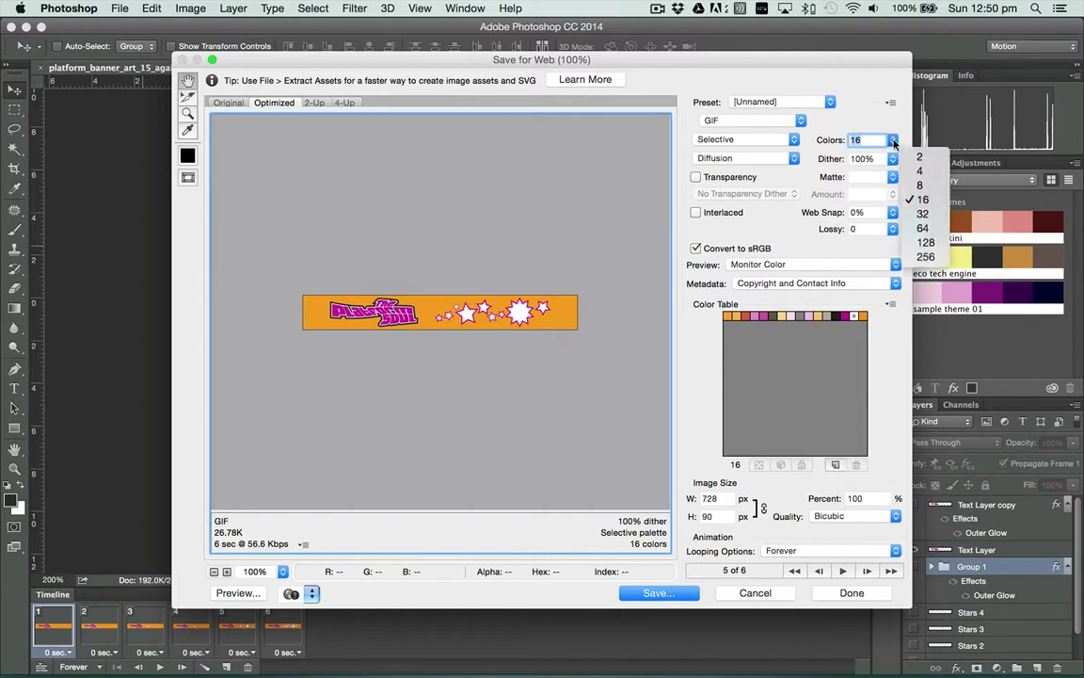
click(913, 215)
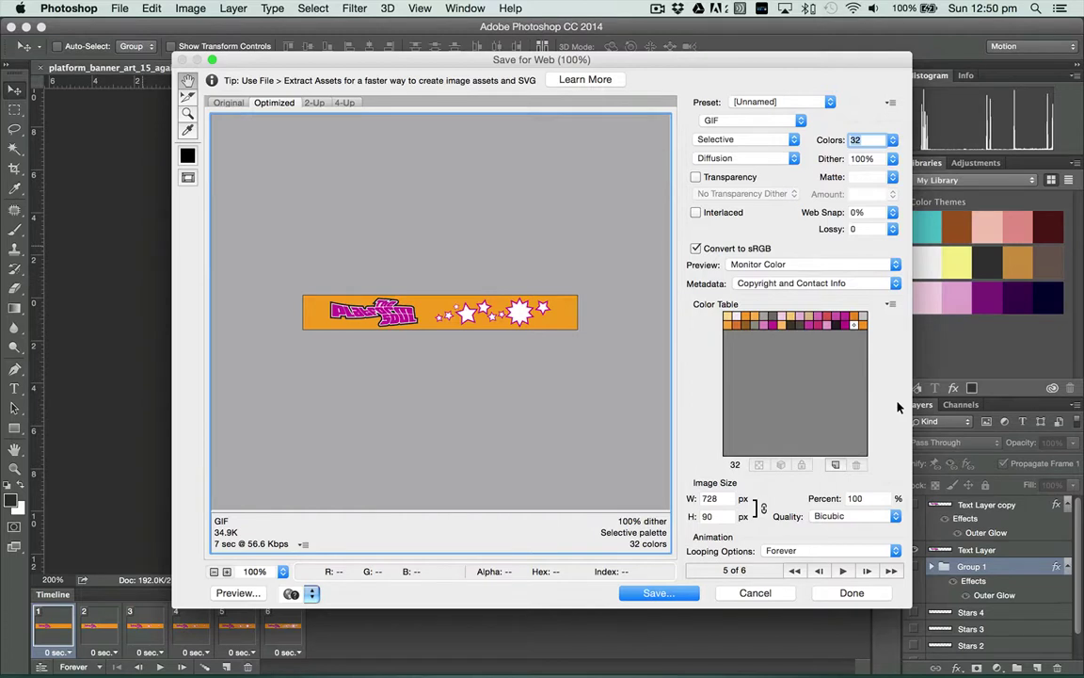
click(892, 140)
click(923, 228)
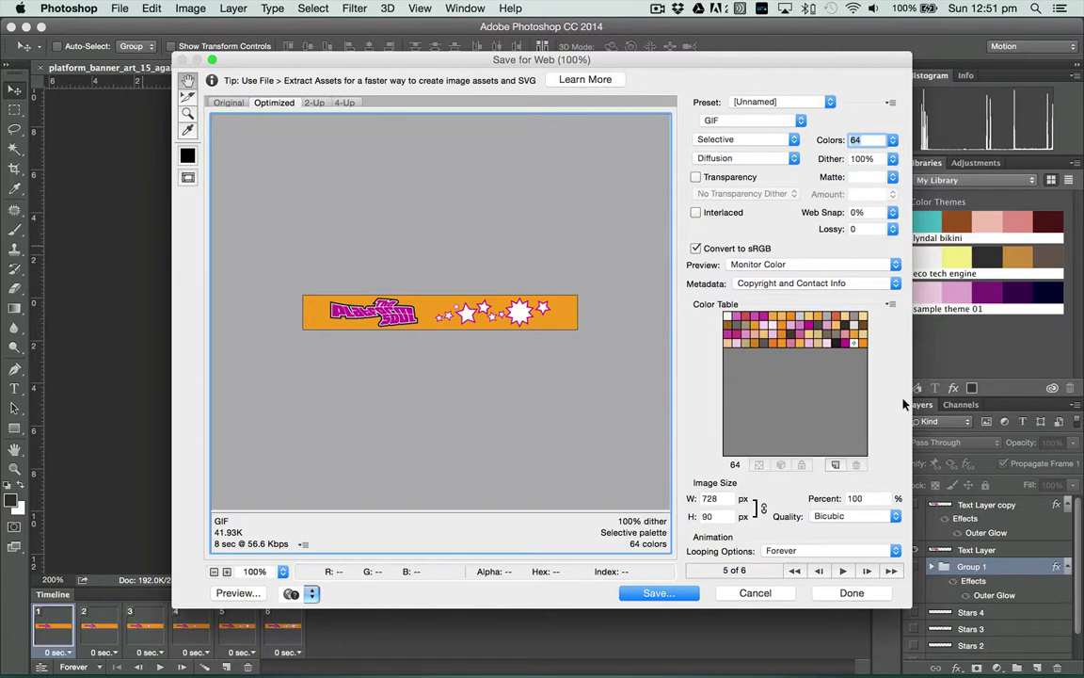
- Step through the frames of the optimized GIF, and play and stop its animation preview
click(867, 570)
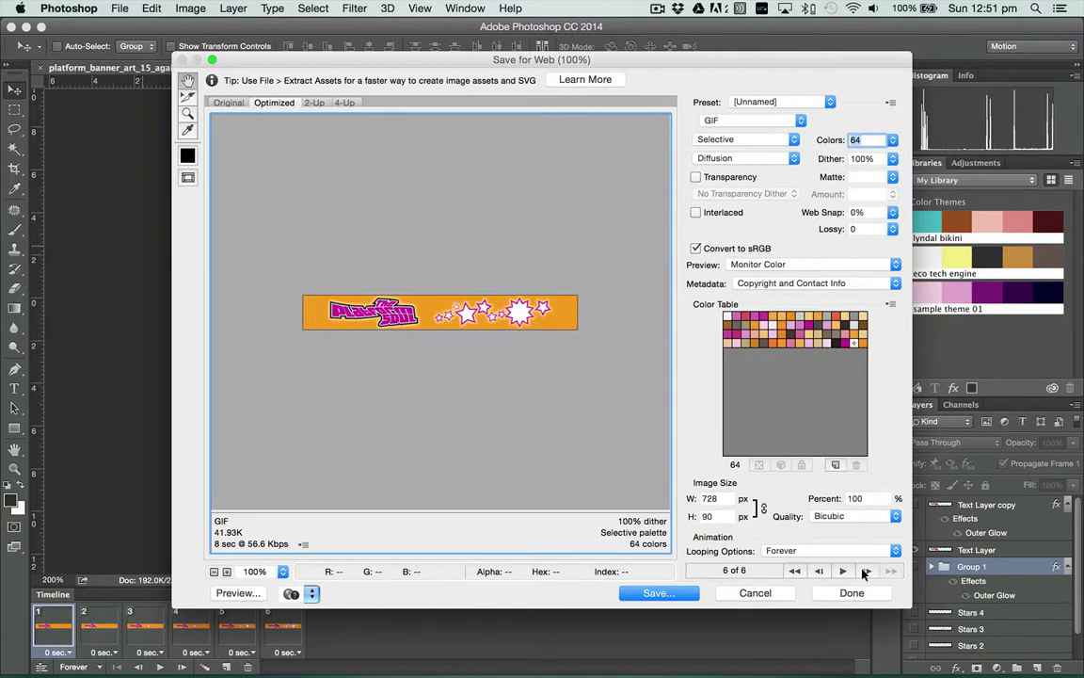
click(867, 572)
click(864, 572)
click(864, 573)
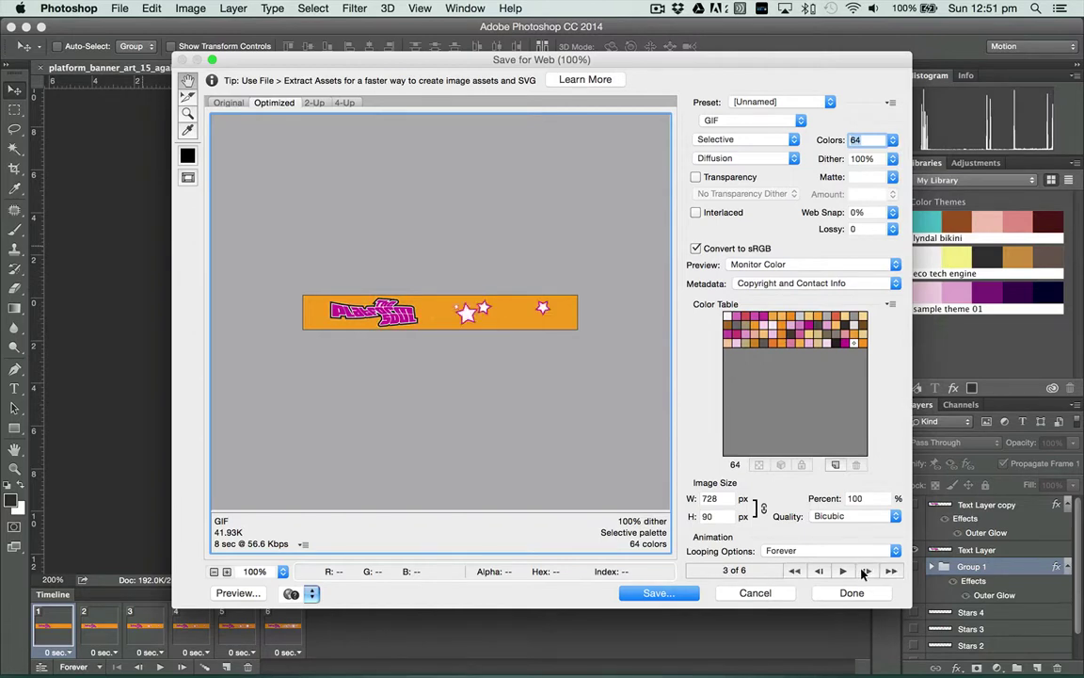
click(864, 572)
click(818, 572)
click(843, 571)
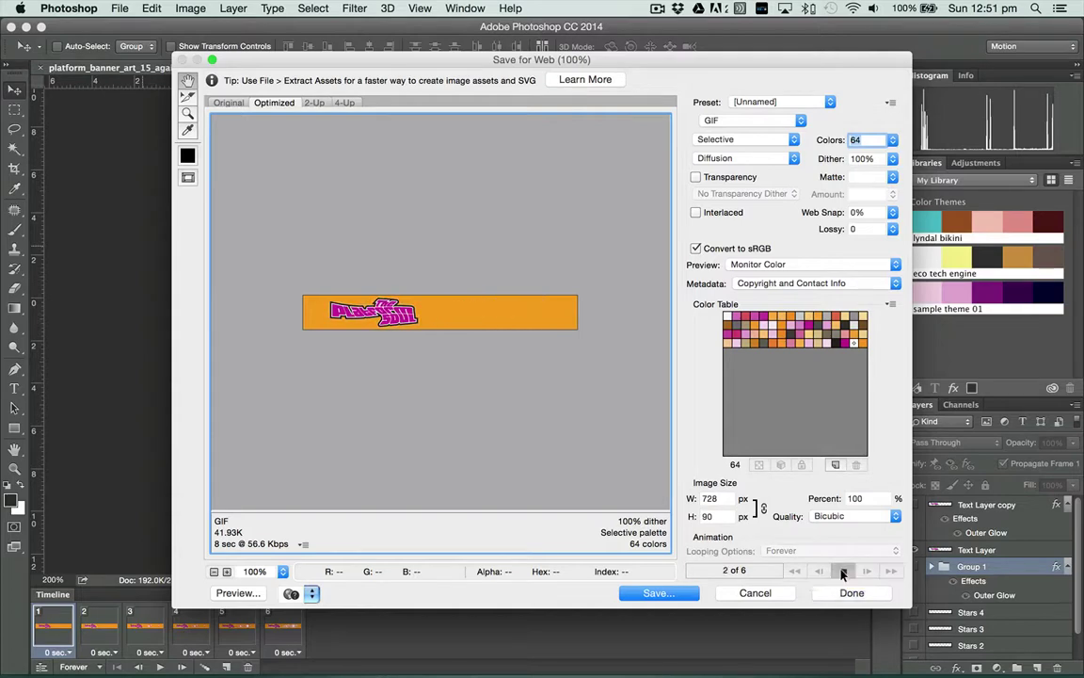
click(844, 572)
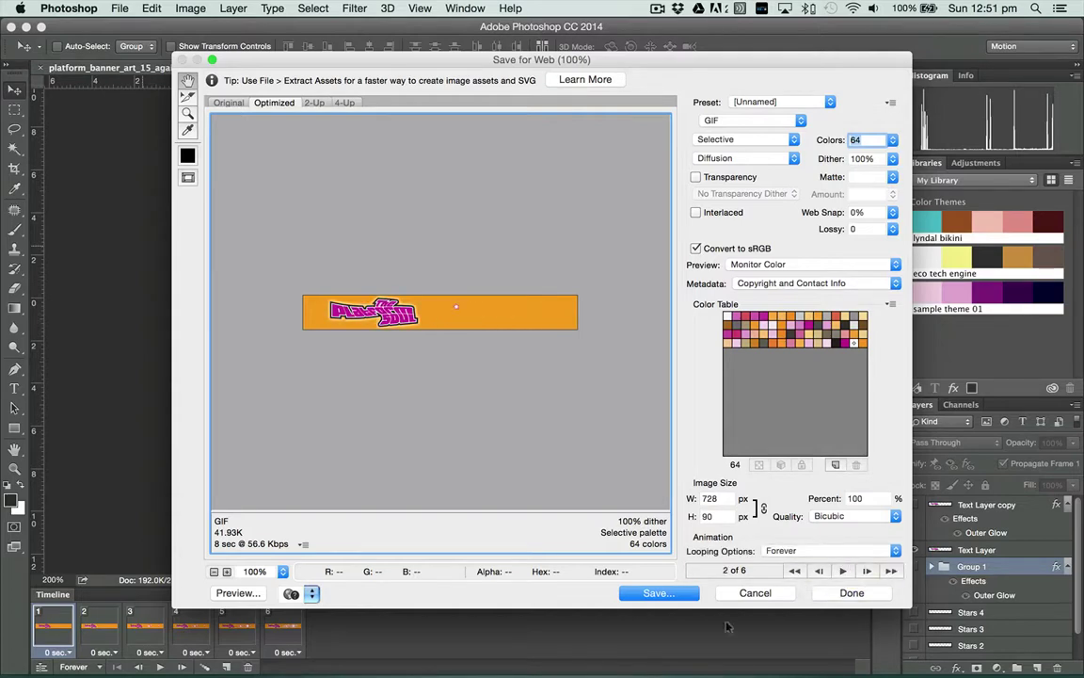
- Save the optimized GIF to the Desktop as platform_banner_art_15_again.gif, in the Images Only format
click(659, 594)
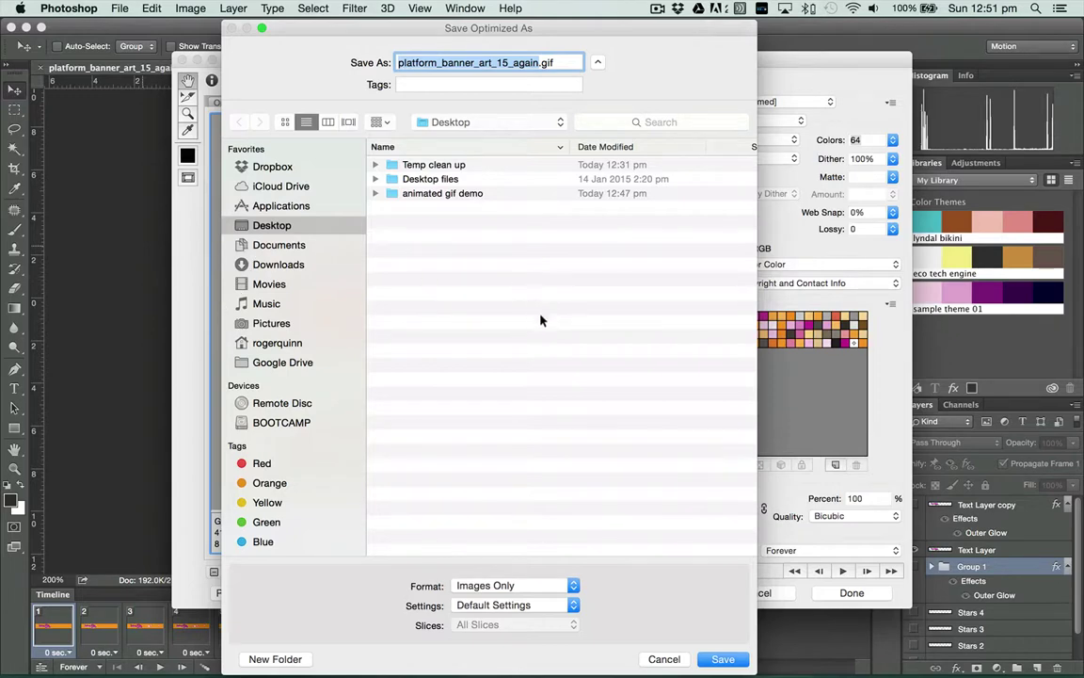
click(542, 588)
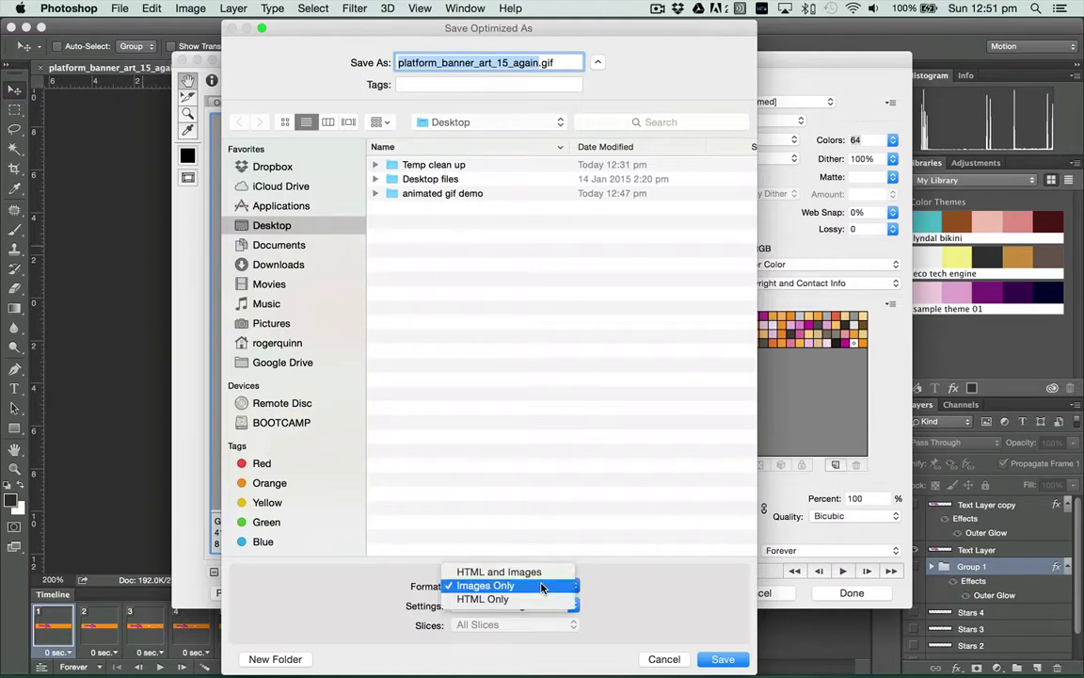
click(537, 572)
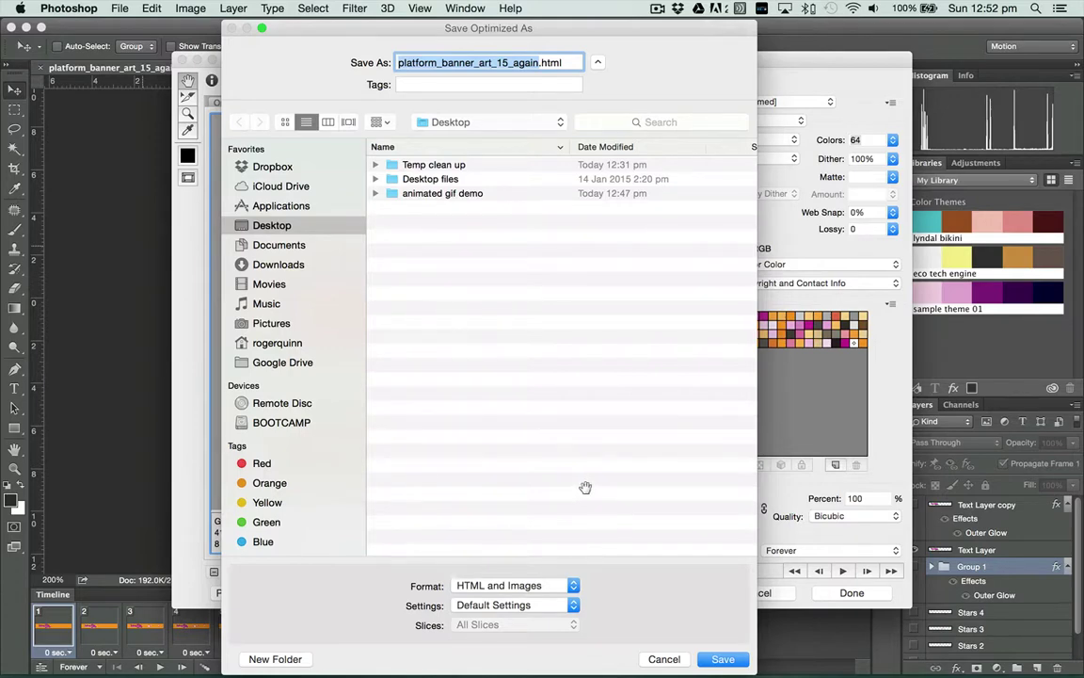
click(471, 587)
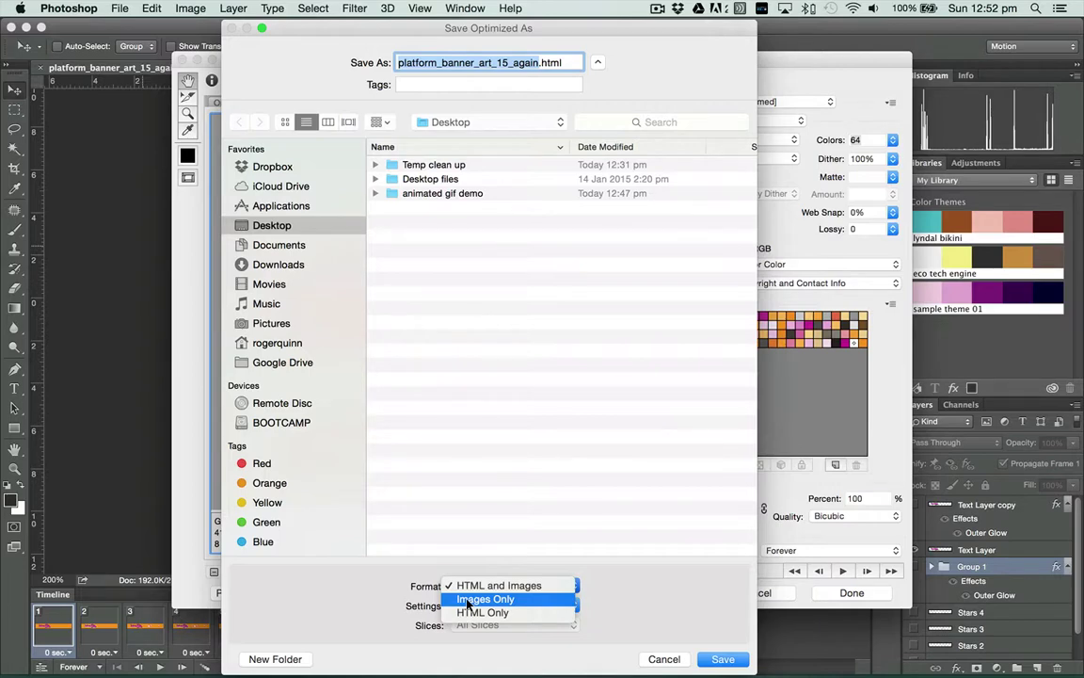
click(470, 600)
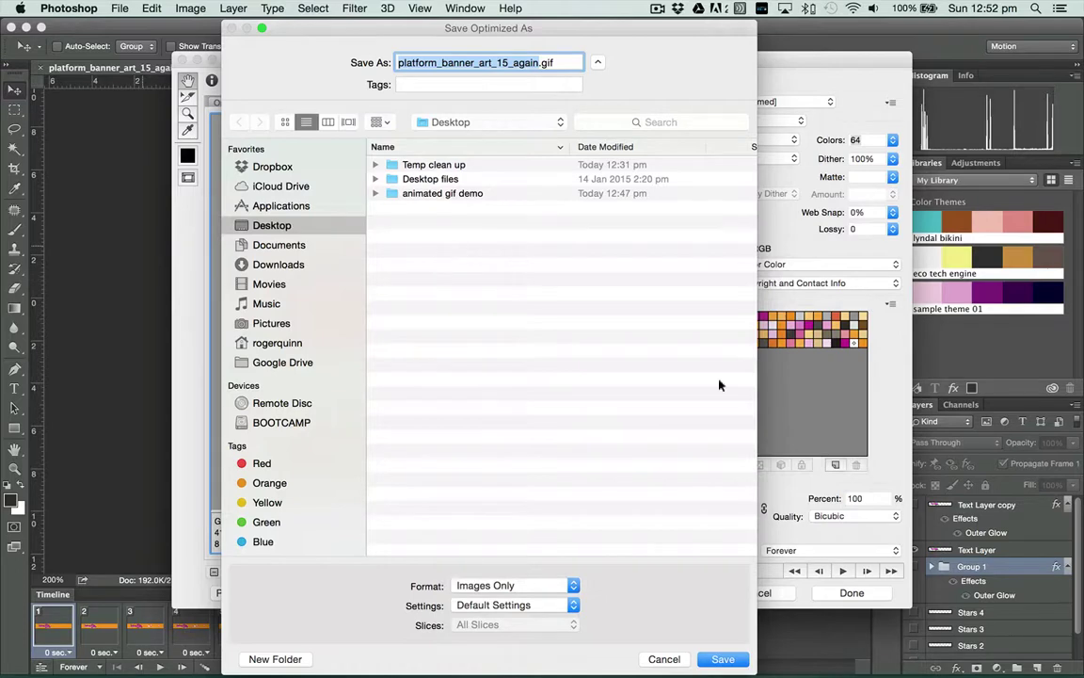
click(718, 659)
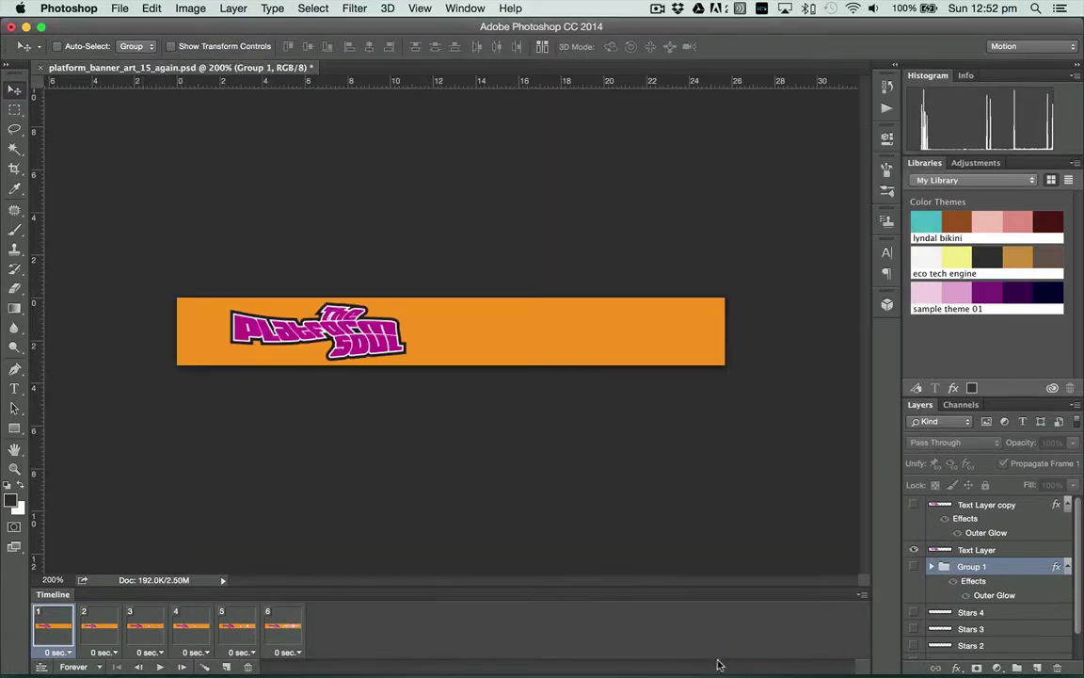
- Switch to Finder, hide the other applications and close the animated gif demo folder window
mouse_move(111, 673)
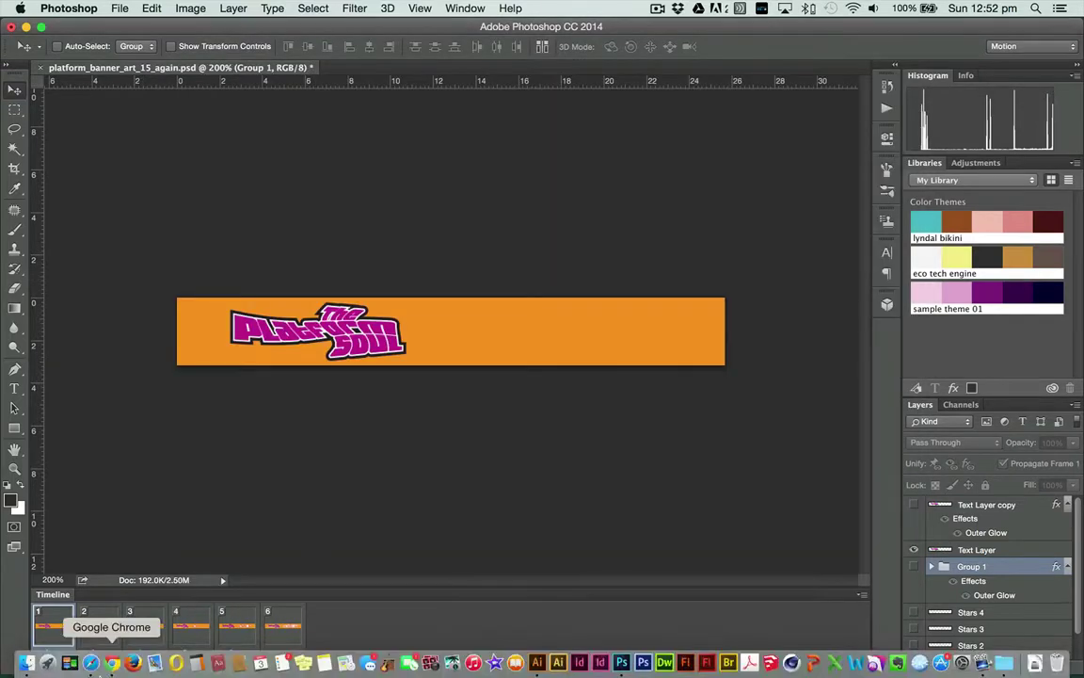
click(27, 665)
key(alt+super+h)
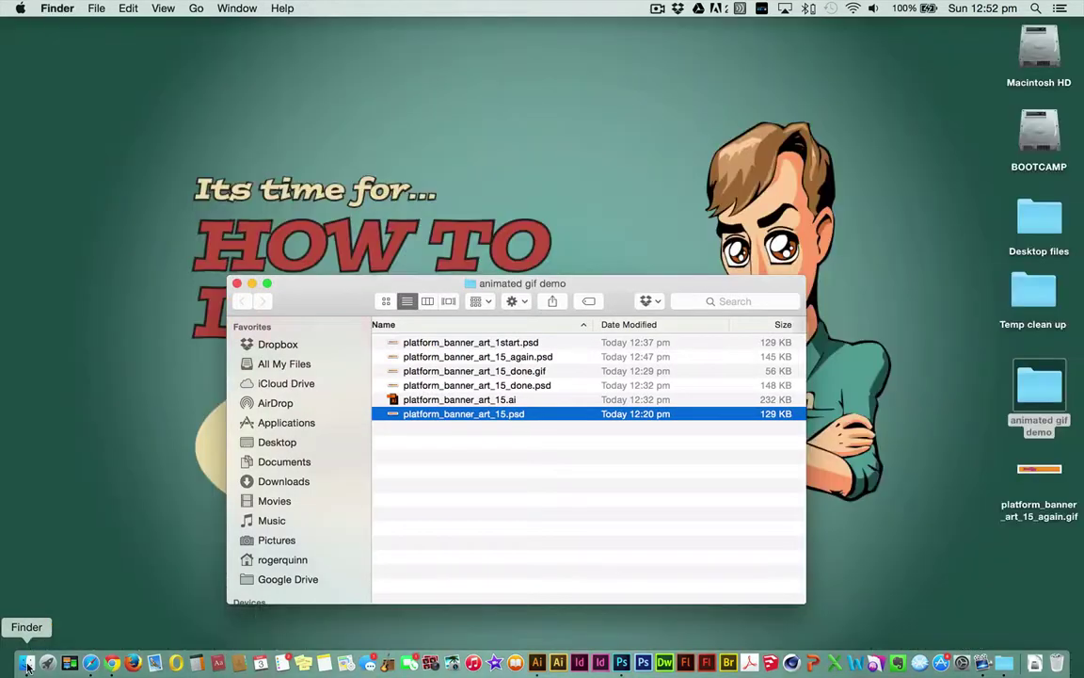
click(237, 283)
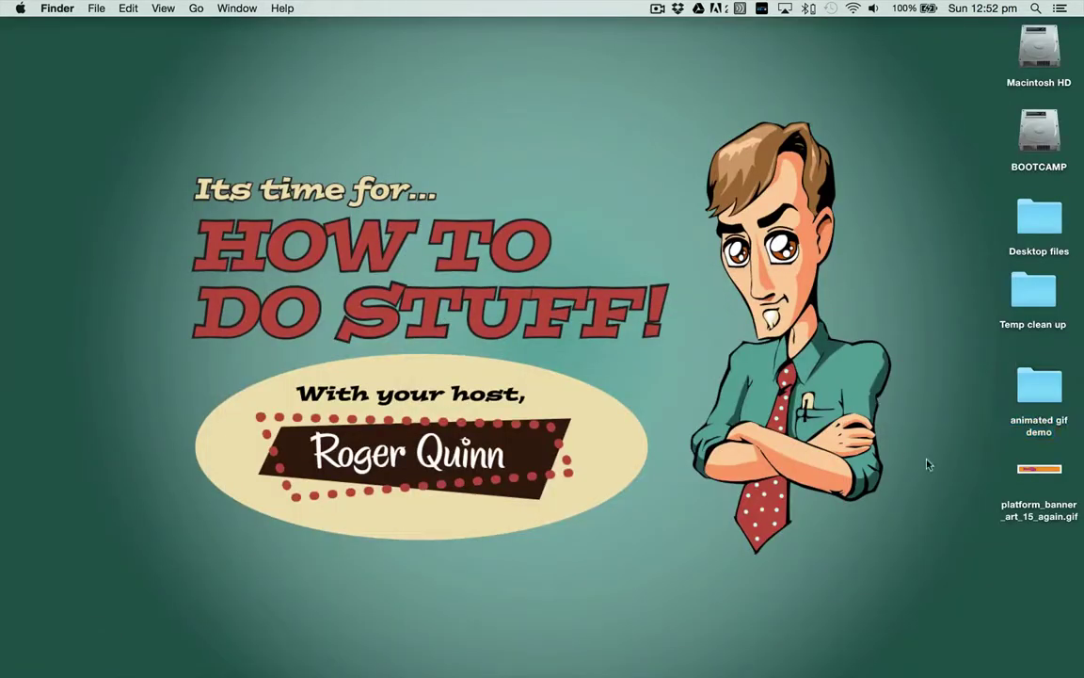
- Open platform_banner_art_15_again.gif from the desktop in Safari to check the animation, and close the browser window
right_click(1039, 470)
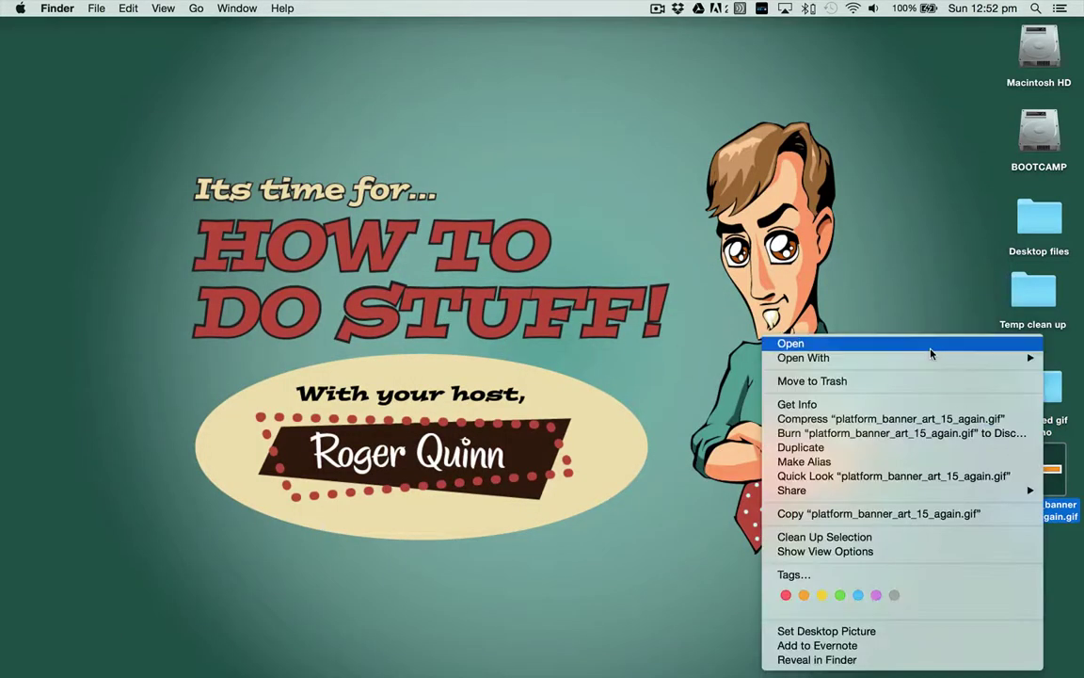
mouse_move(921, 362)
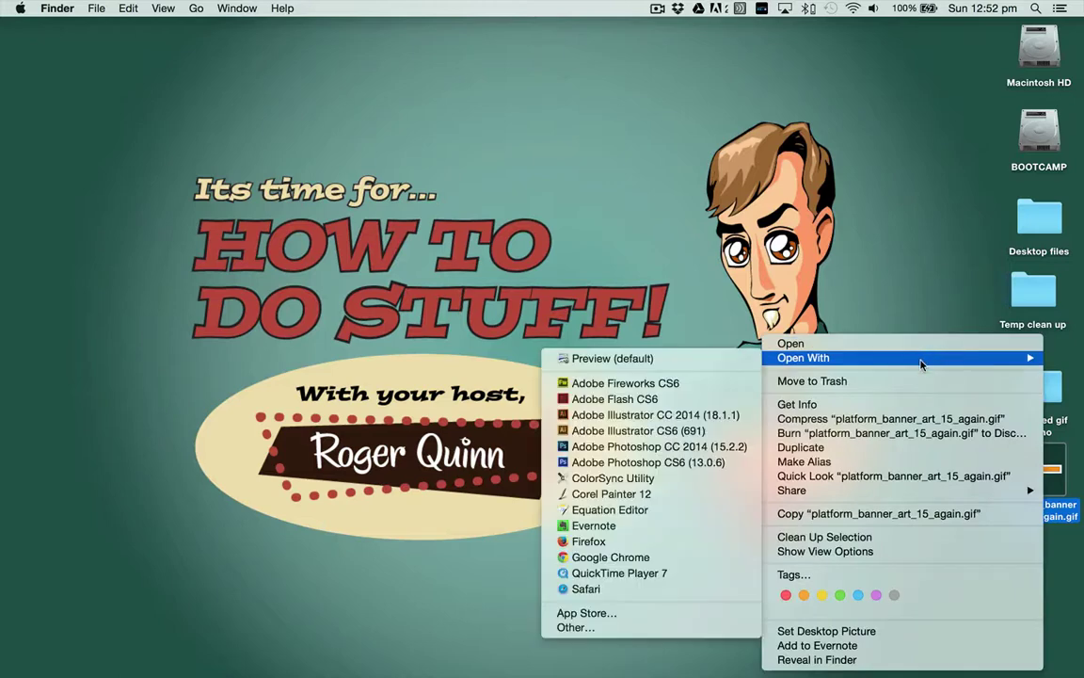
click(672, 589)
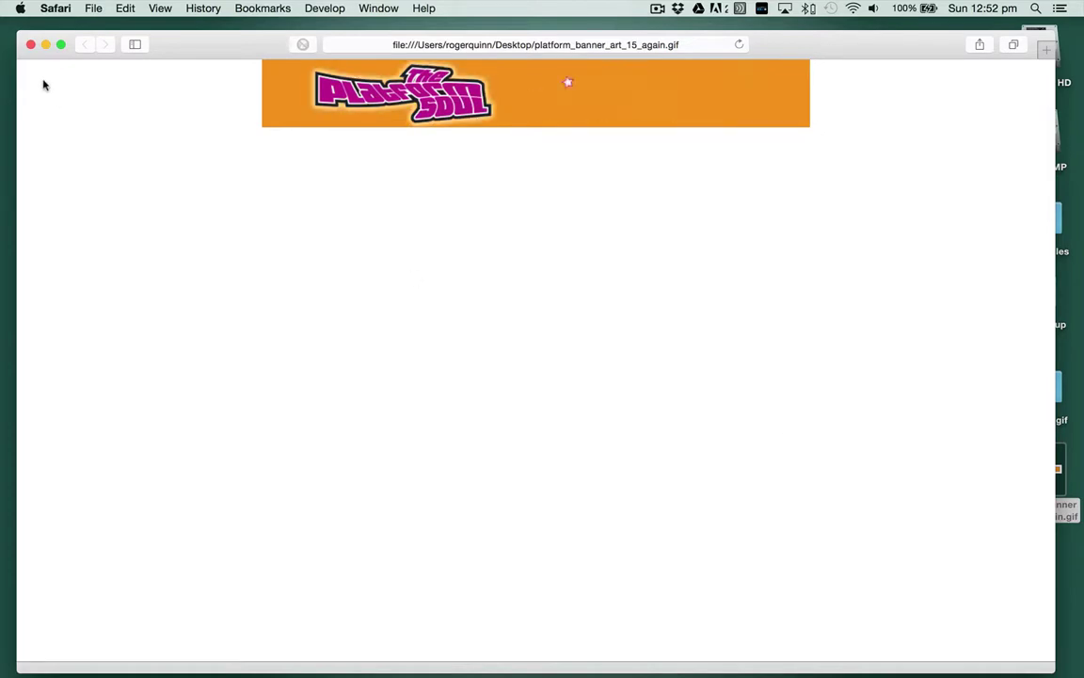
click(30, 45)
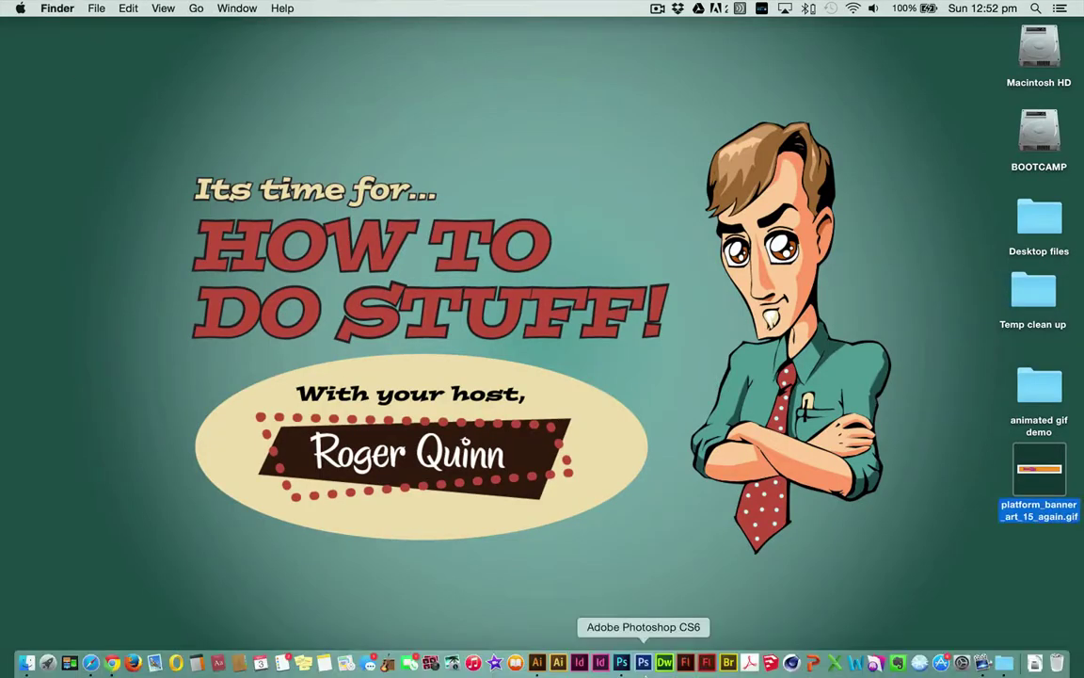
- Return to Adobe Photoshop CC 2014 and set the delay of all six animation frames to 0.2 seconds
click(622, 663)
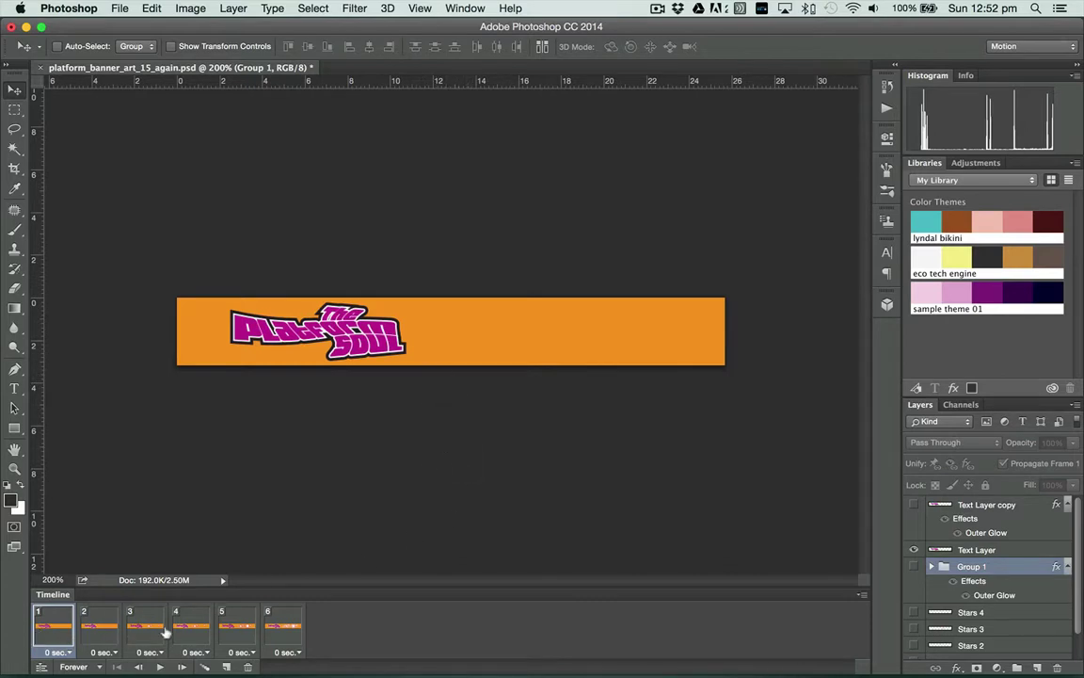
shift+click(285, 624)
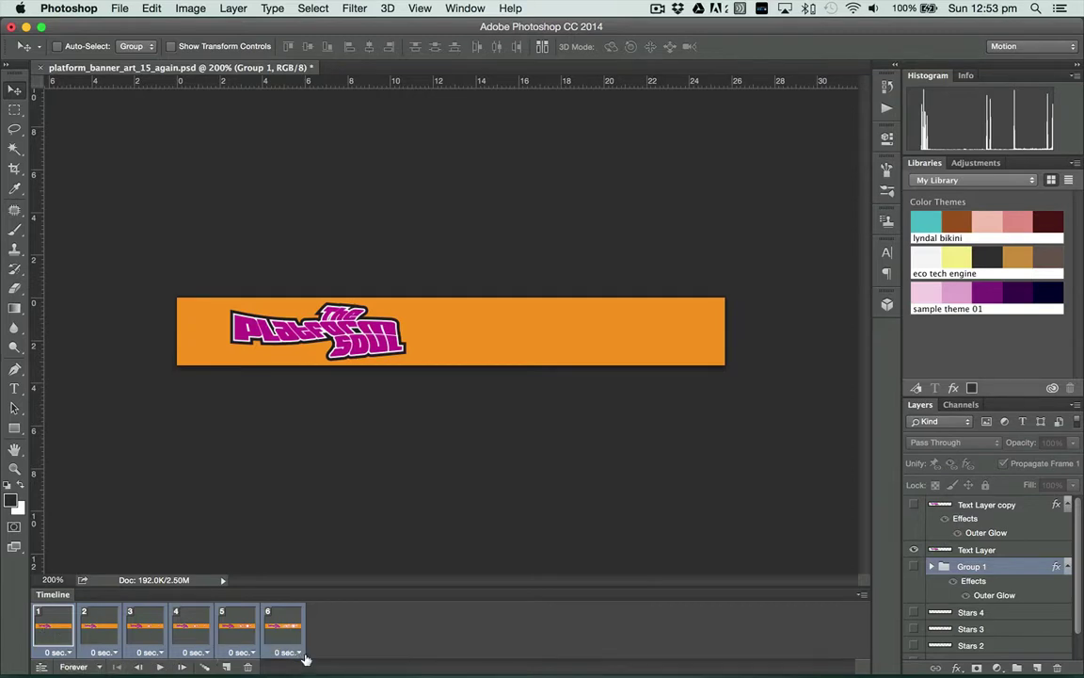
click(284, 631)
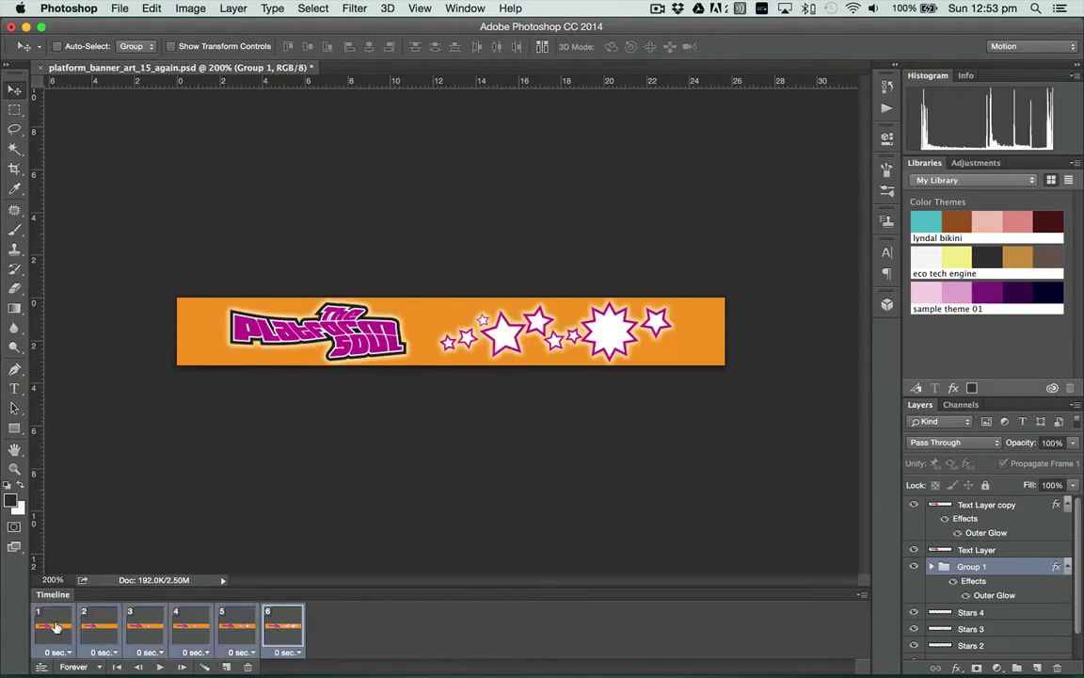
click(296, 655)
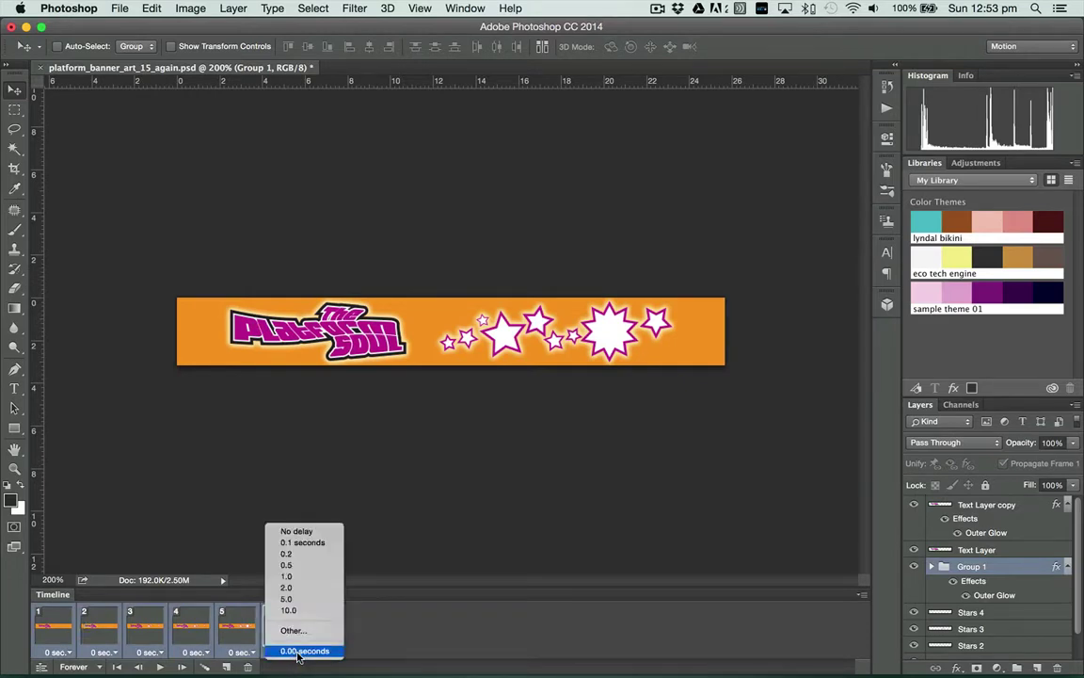
click(290, 557)
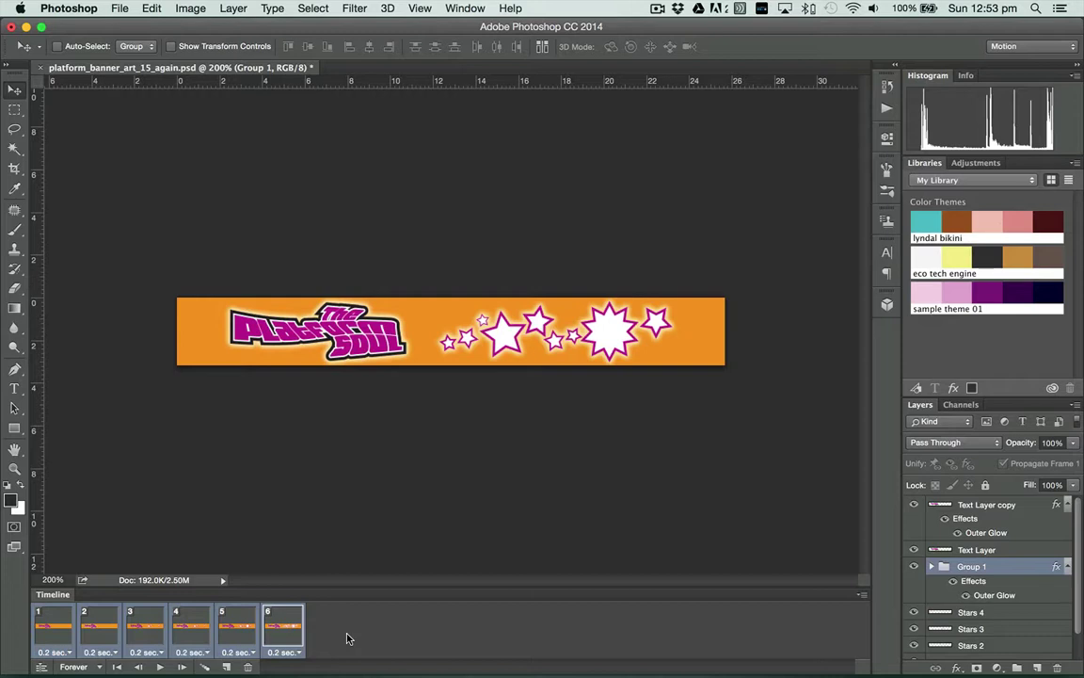
click(298, 654)
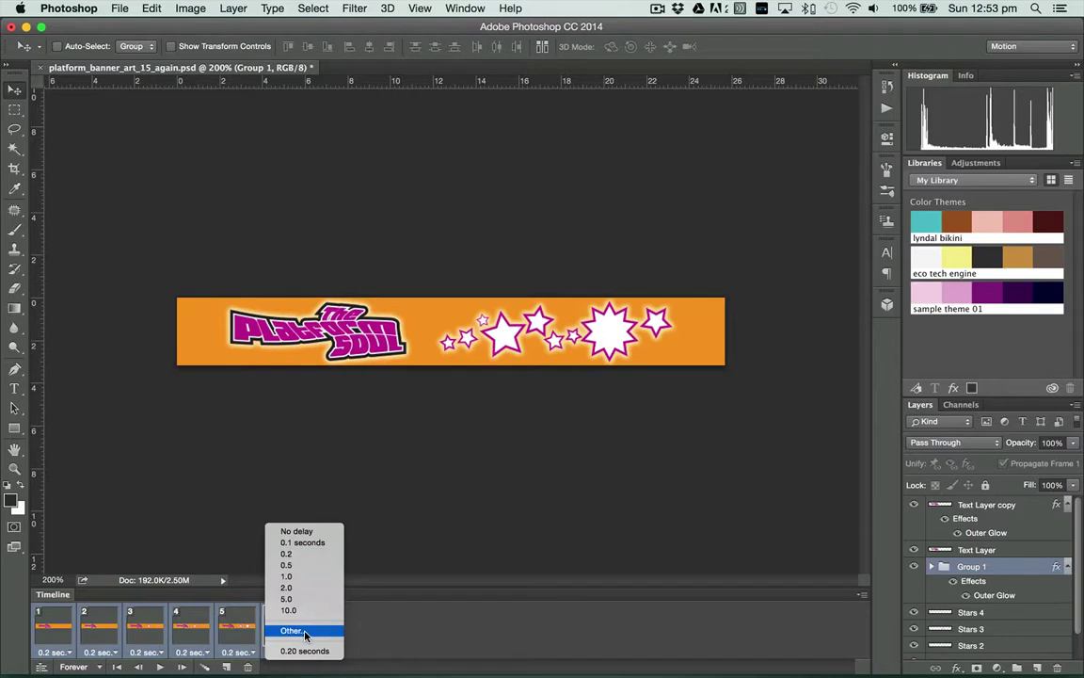
click(391, 632)
- Save the document and export it for web as platform_banner_art_15_again.gif on the Desktop, in the Images Only format, replacing the existing file
click(119, 7)
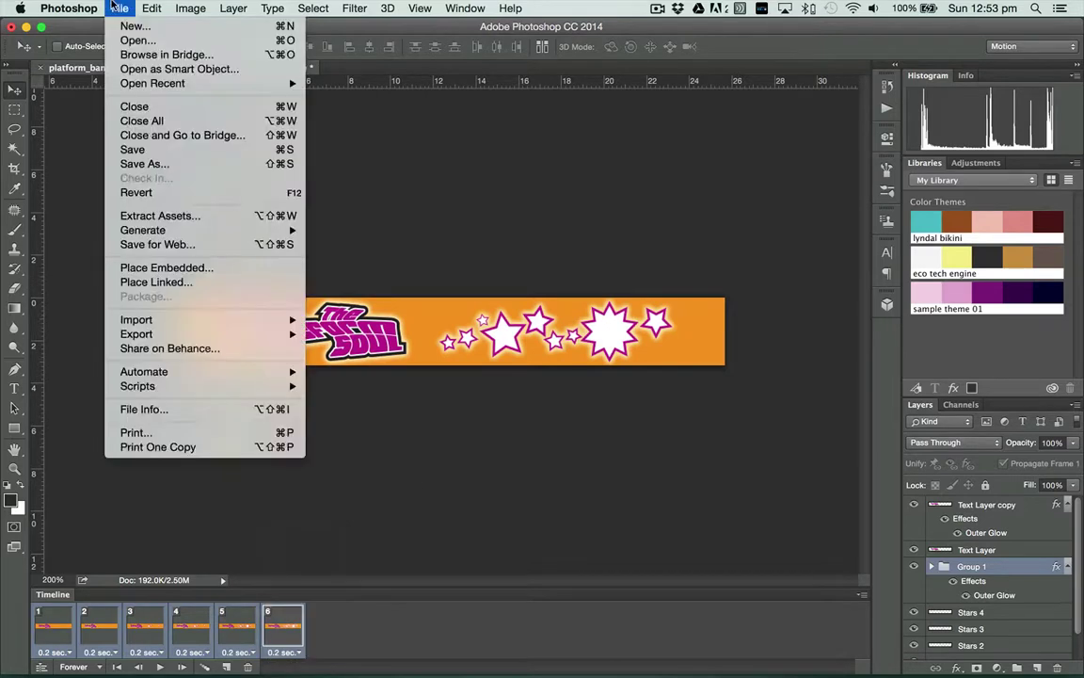
click(174, 151)
click(123, 7)
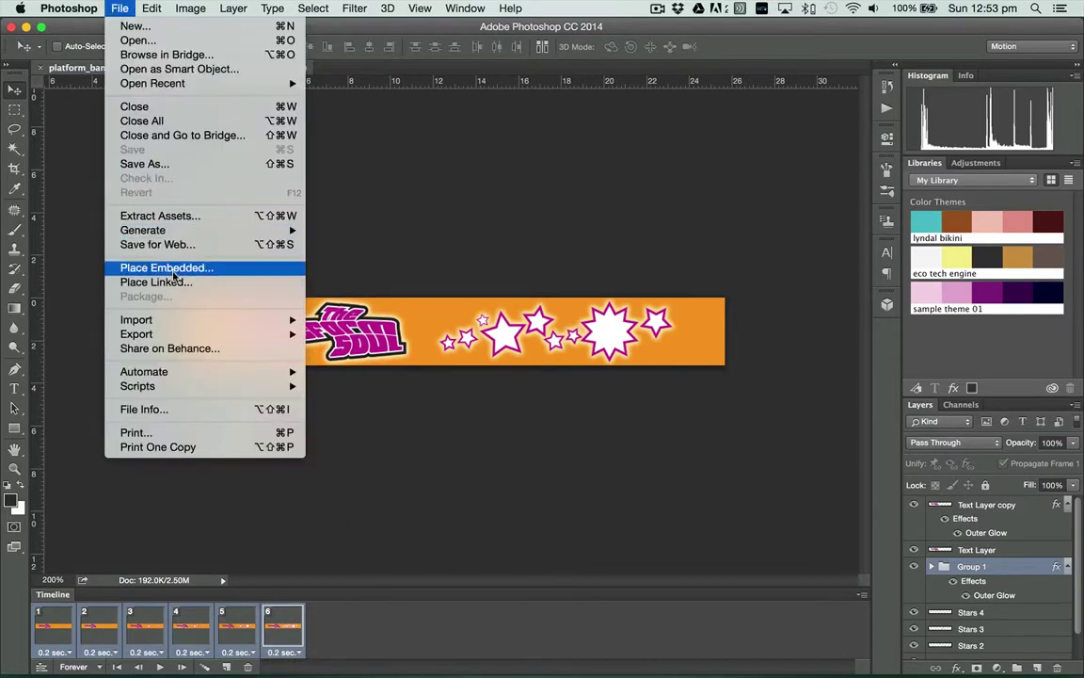
click(156, 244)
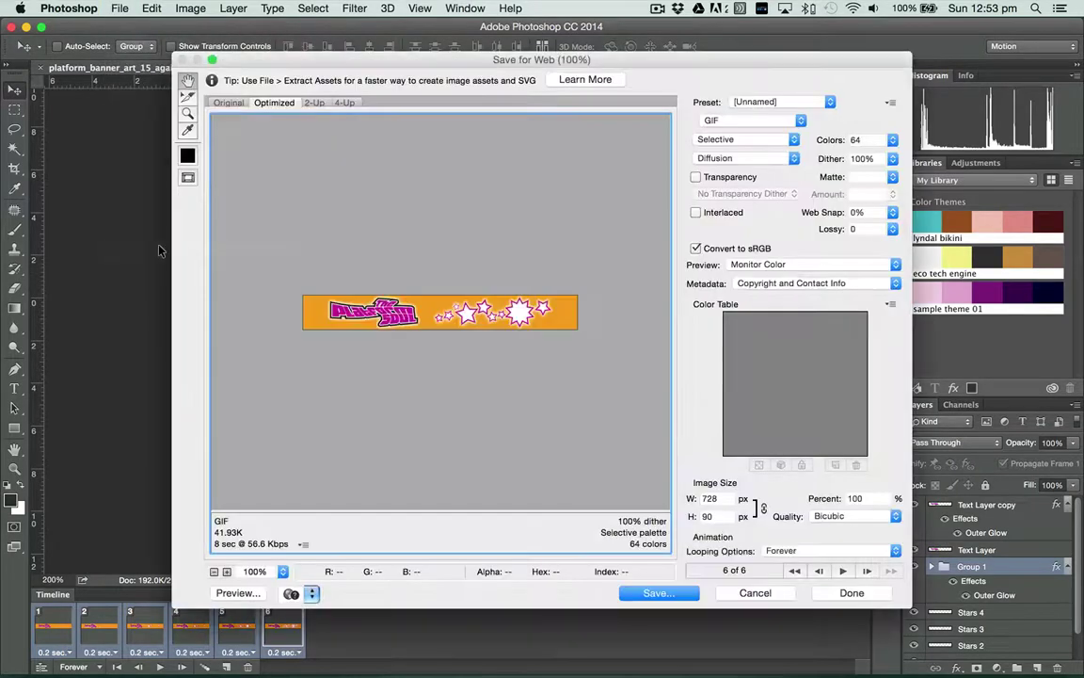
click(661, 595)
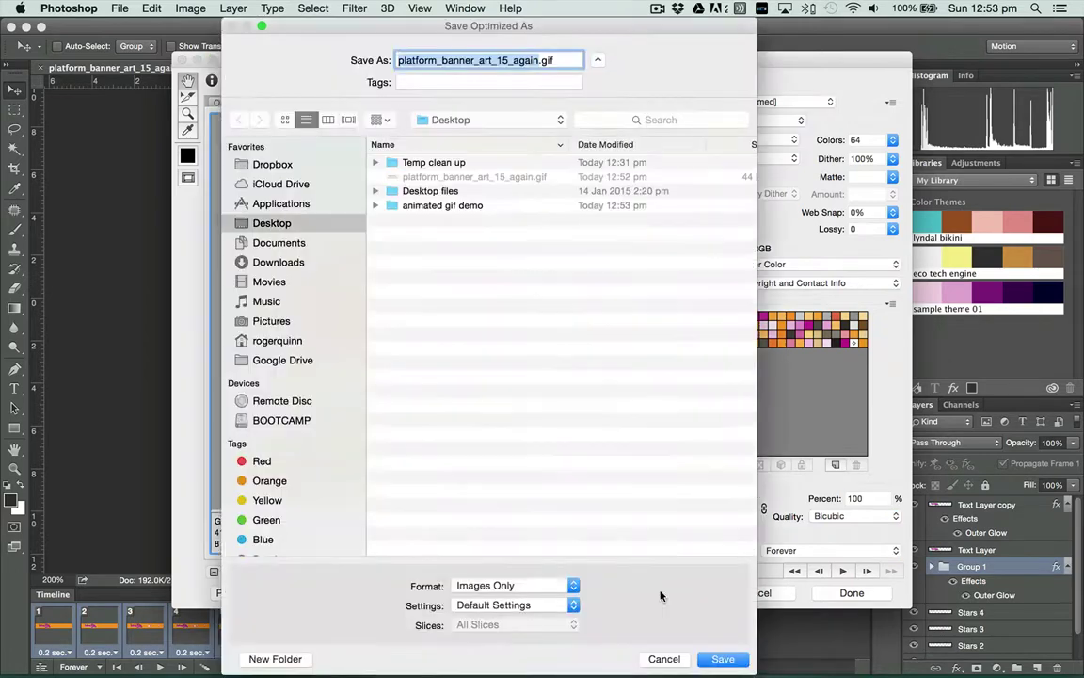
click(725, 661)
click(736, 373)
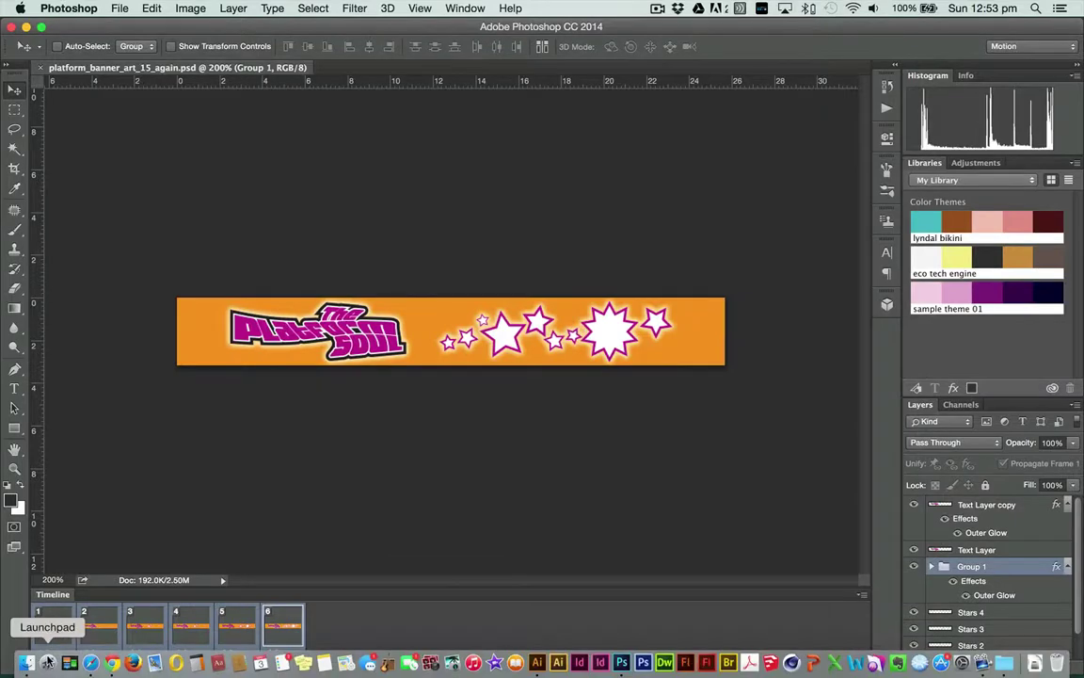
- Switch to Finder, close the All My Files window and open platform_banner_art_15_again.gif from the desktop in Safari to check the animation
click(26, 662)
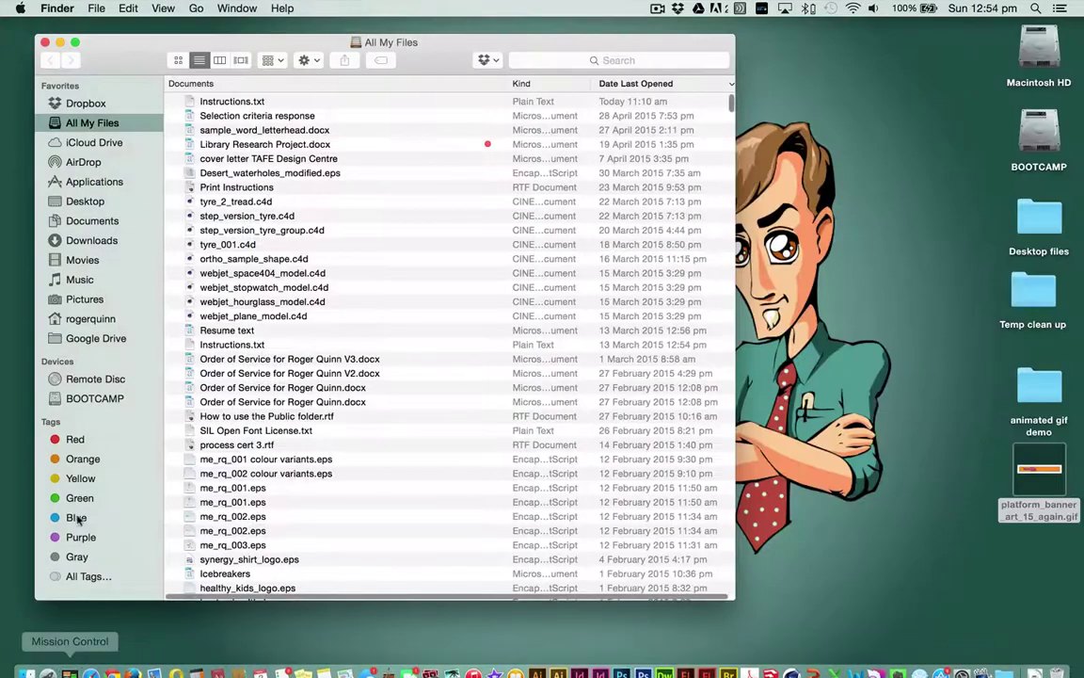
click(44, 42)
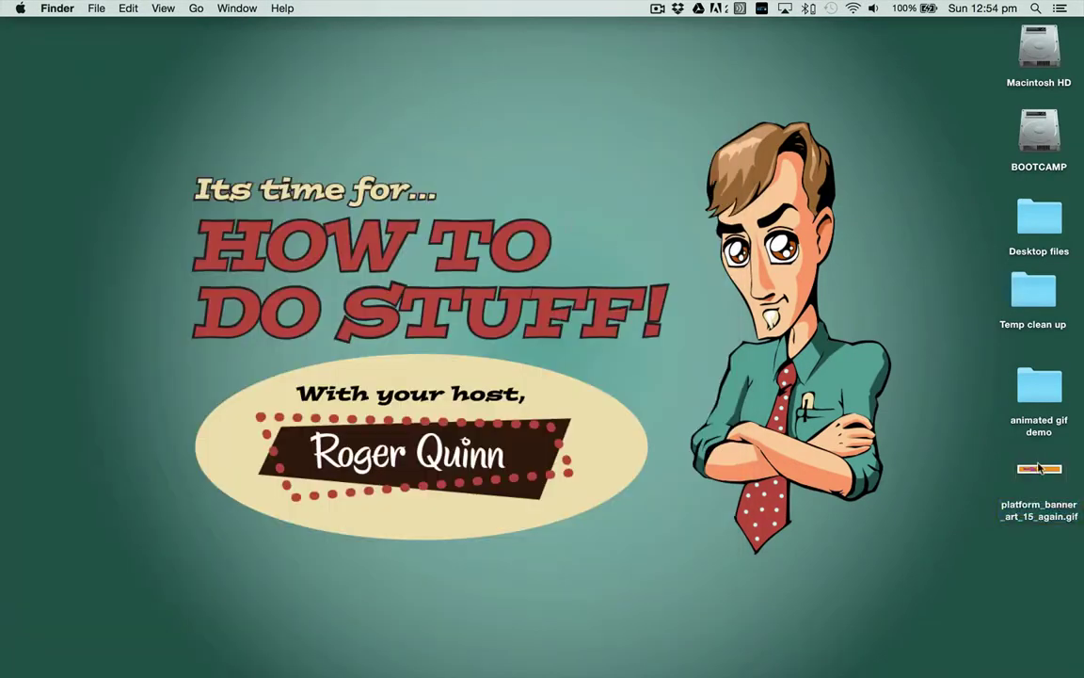
right_click(1039, 468)
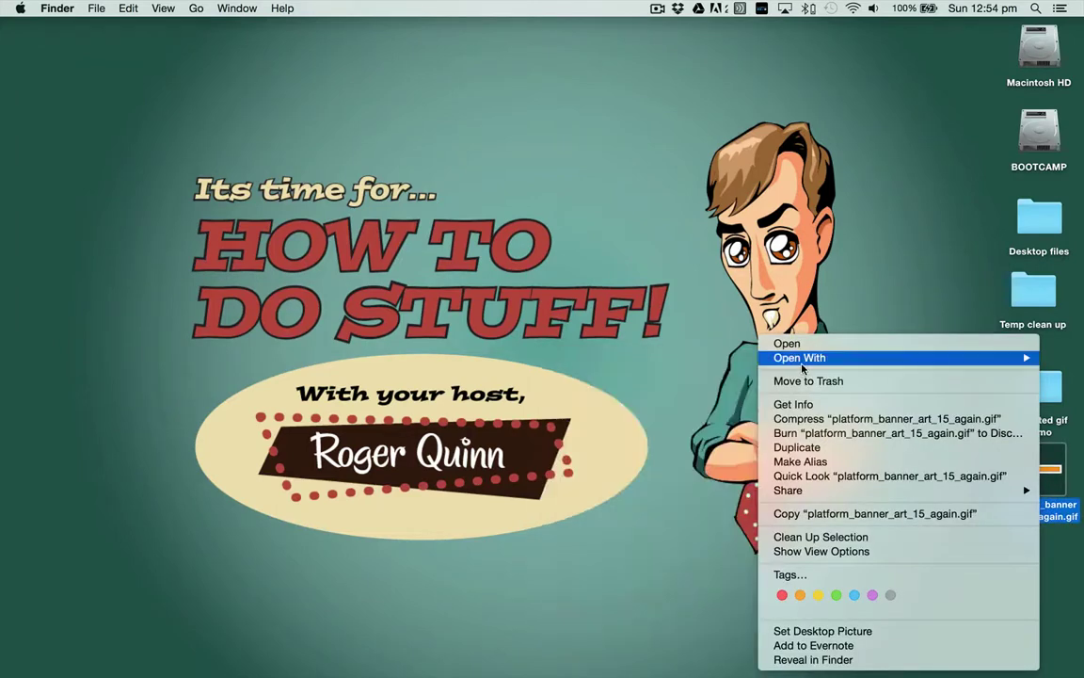
mouse_move(803, 362)
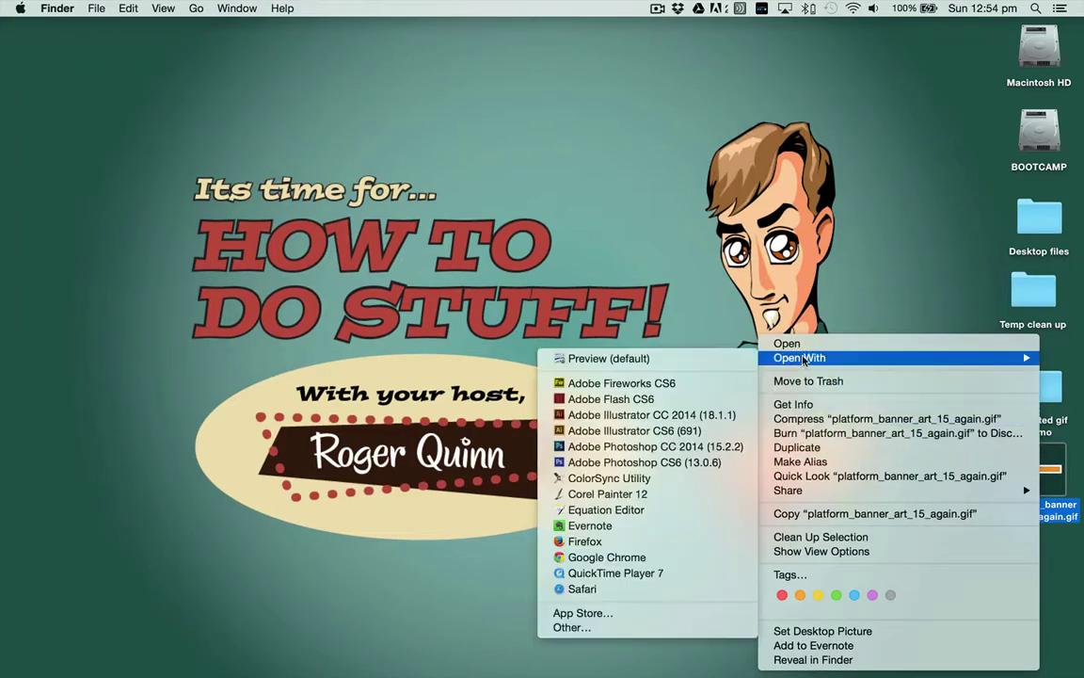
click(659, 587)
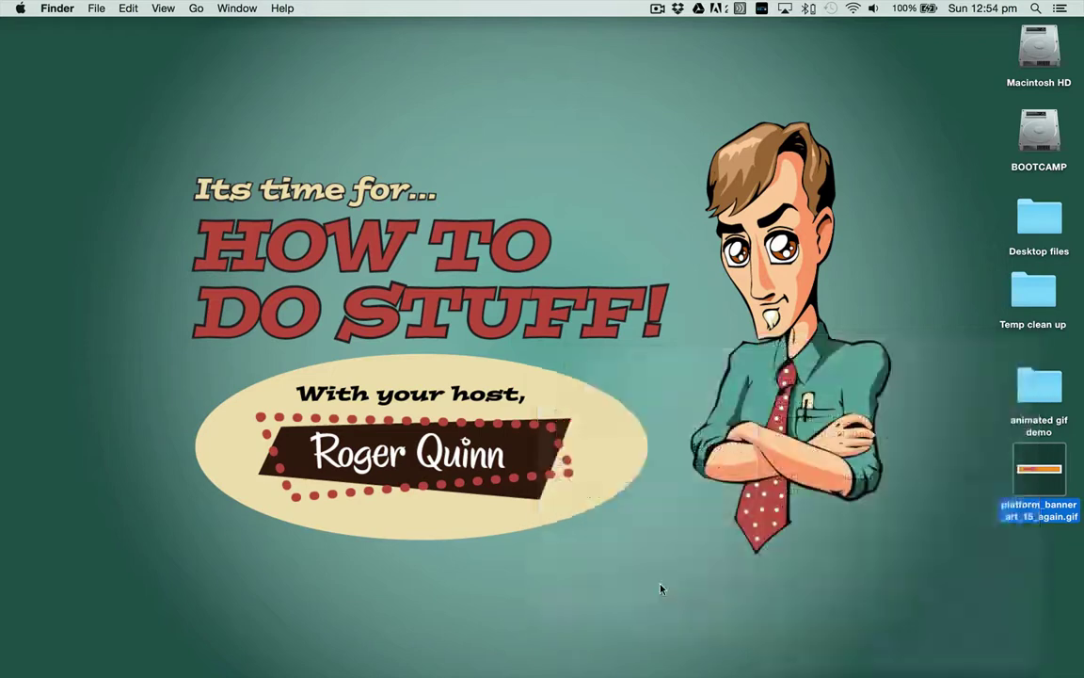